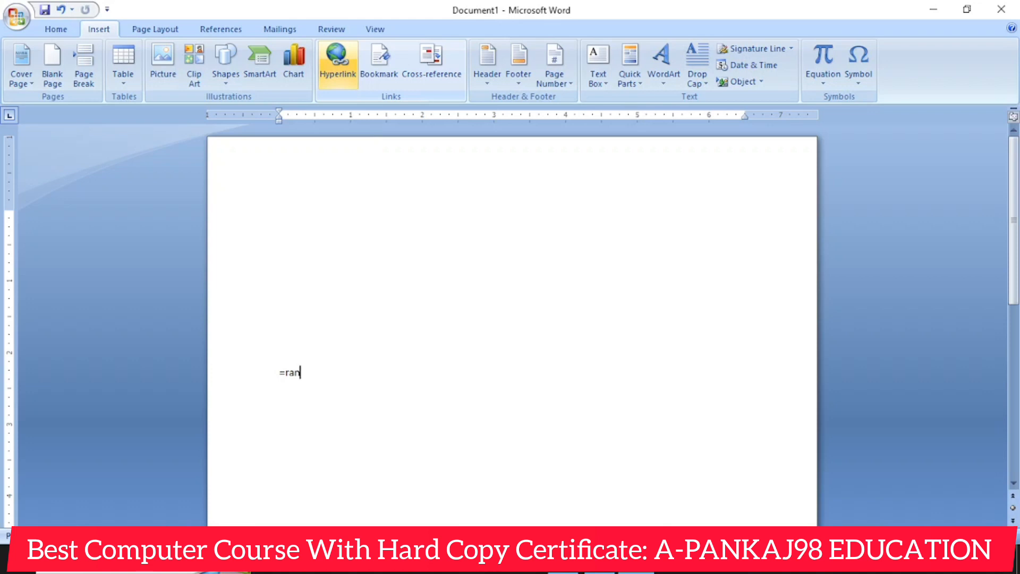
- Generate sample paragraphs in the document with the rand function and bring back the insert commands
key("Return")
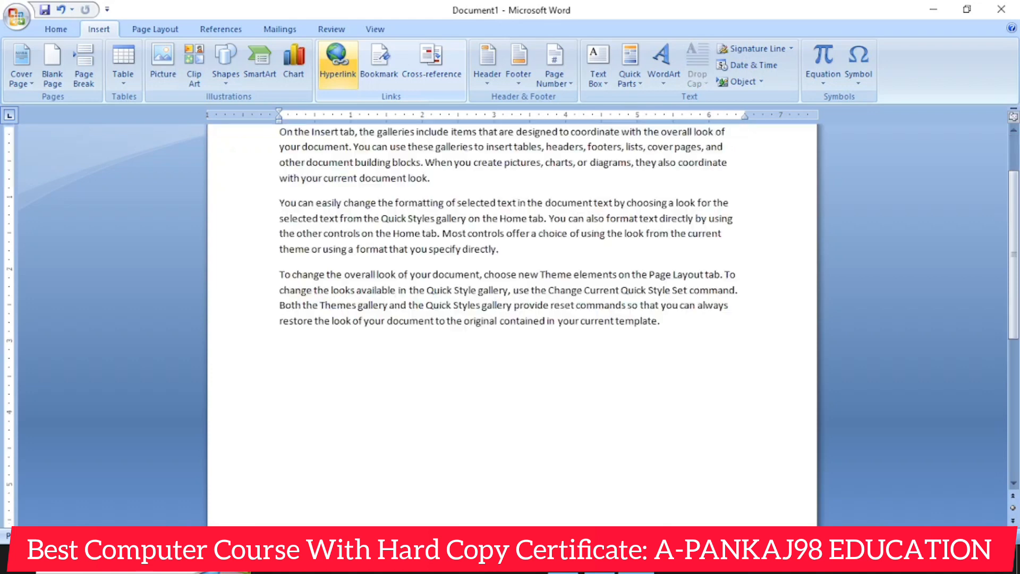
scroll(361, 90, "up", 1)
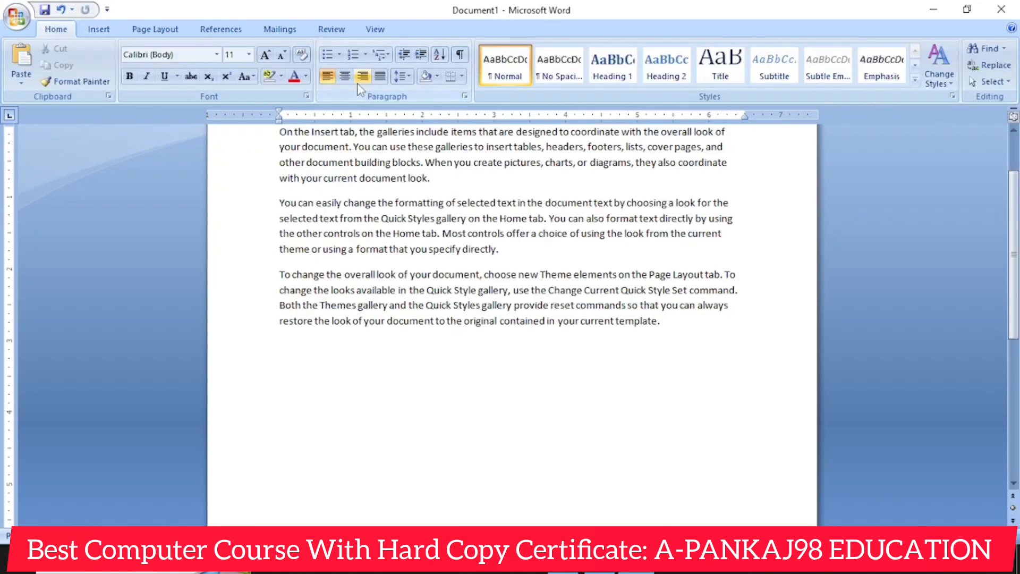
scroll(396, 396, "up", 3)
left_click(109, 24)
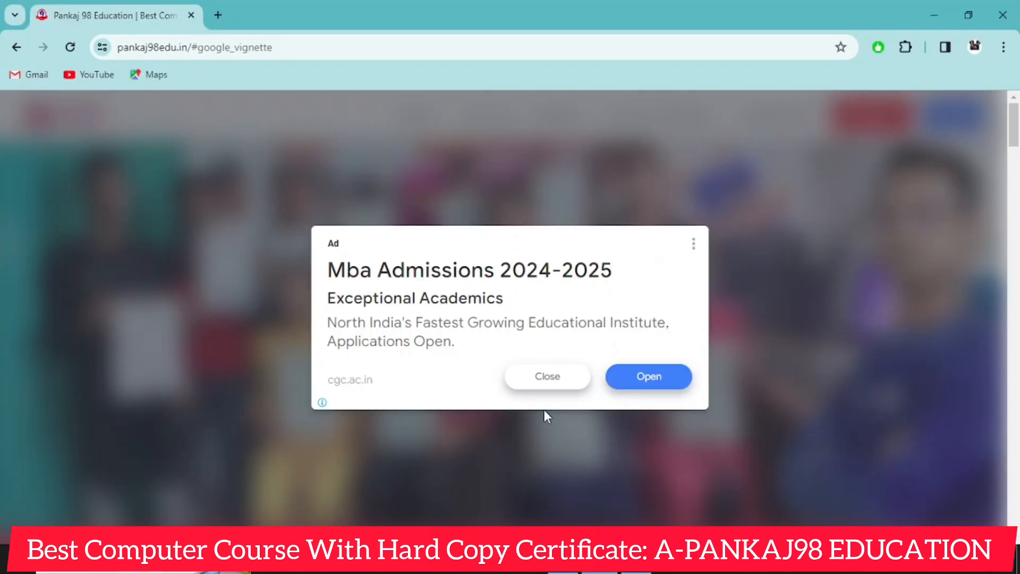
- Dismiss the advertisement on the pankaj98edu.in home page and open the site's Result page
left_click(551, 381)
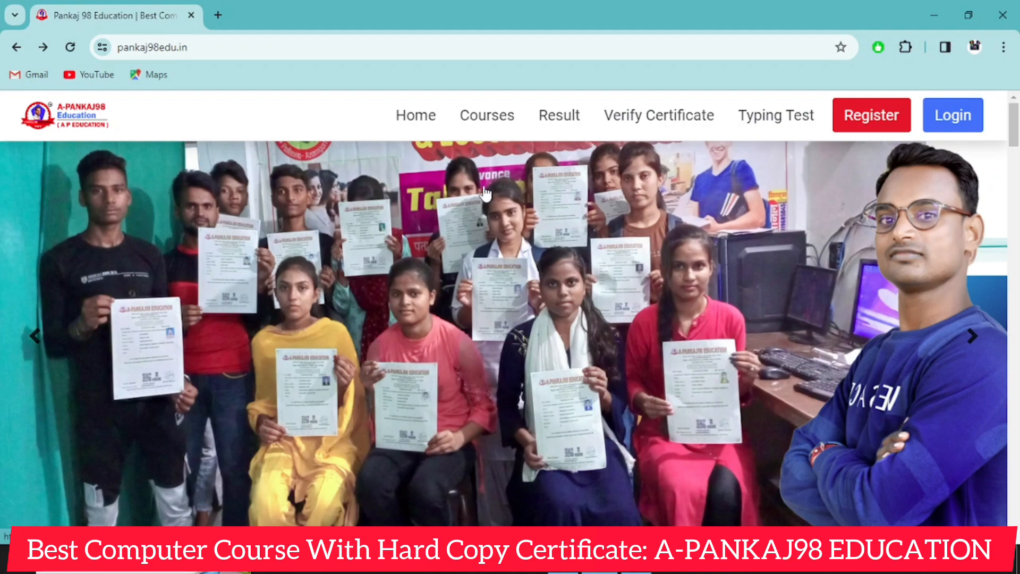
scroll(452, 224, "down", 8)
scroll(494, 198, "up", 6)
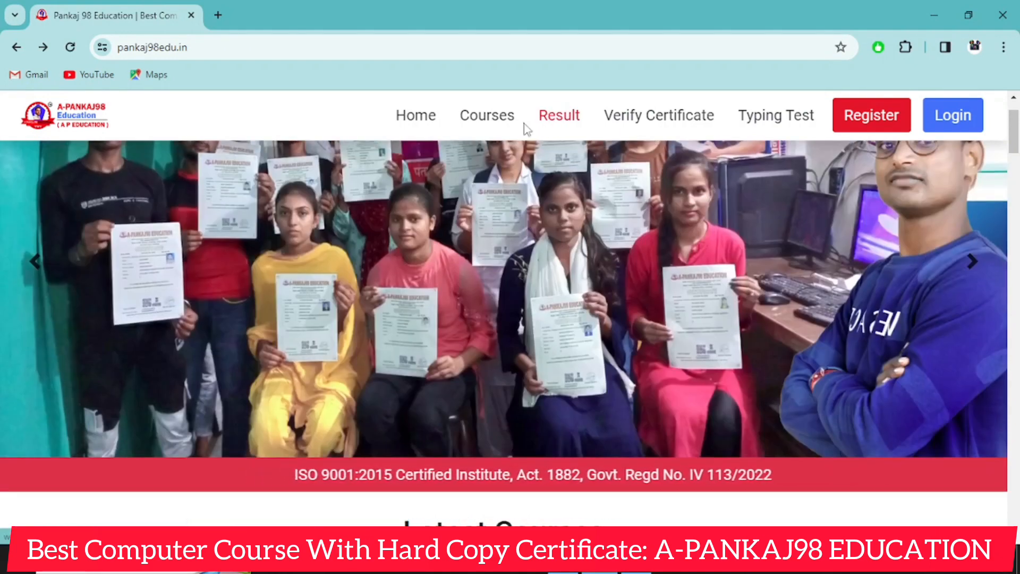
left_click(562, 126)
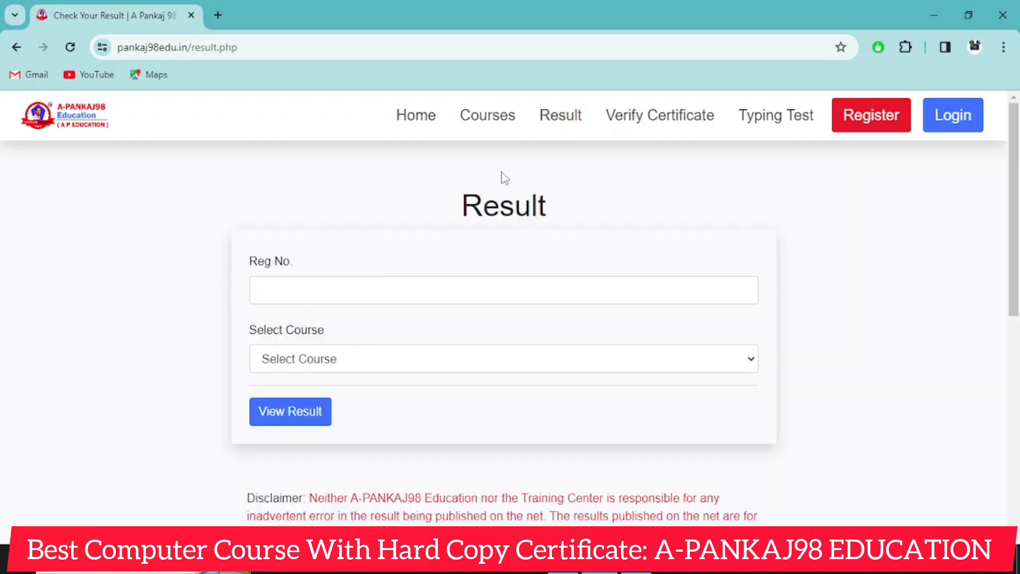
- Return to the home page and view the course instruction video popup under Latest Courses, closing it again
left_click(403, 117)
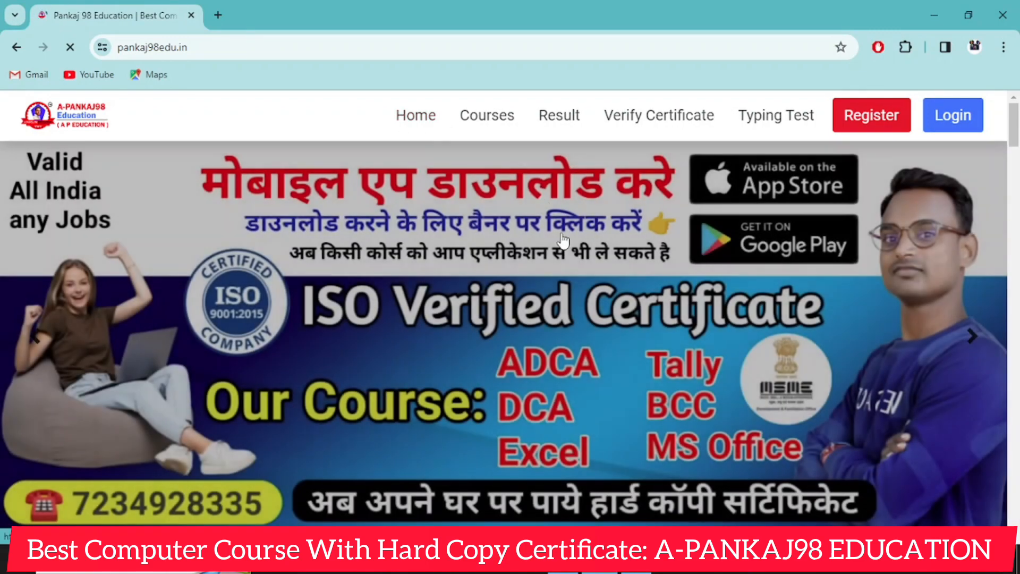
scroll(502, 346, "down", 15)
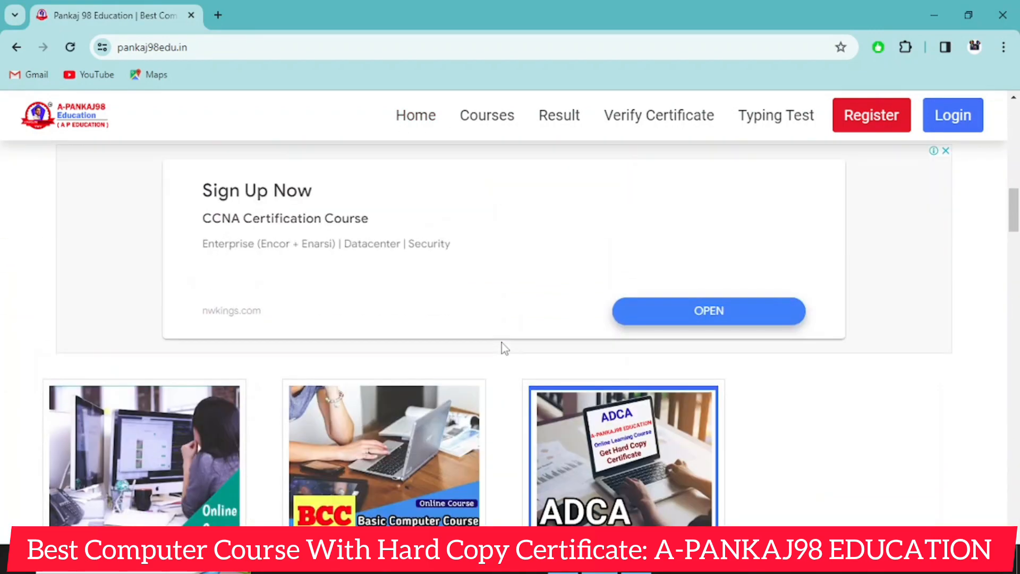
scroll(502, 346, "up", 10)
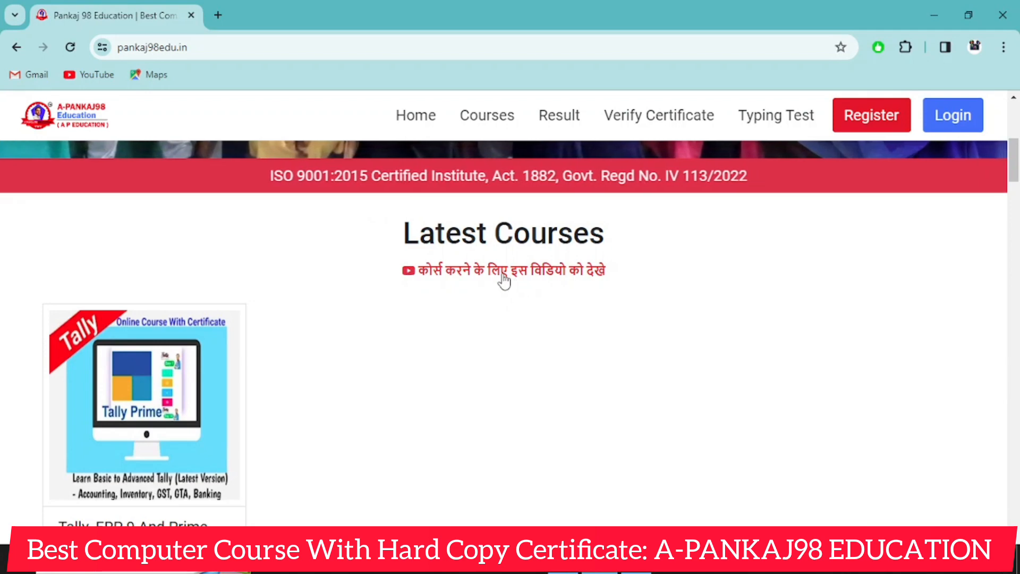
left_click(502, 274)
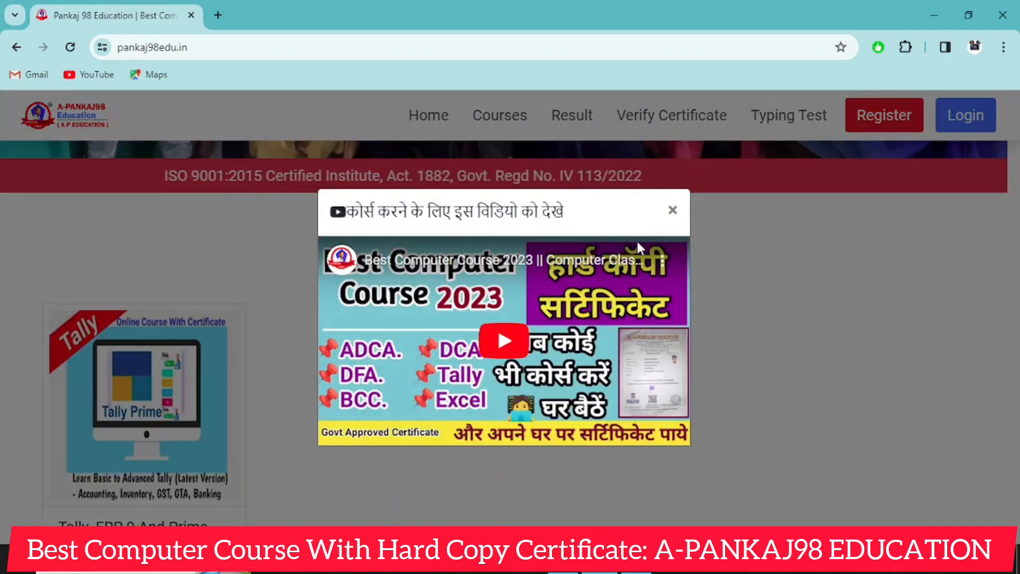
left_click(673, 211)
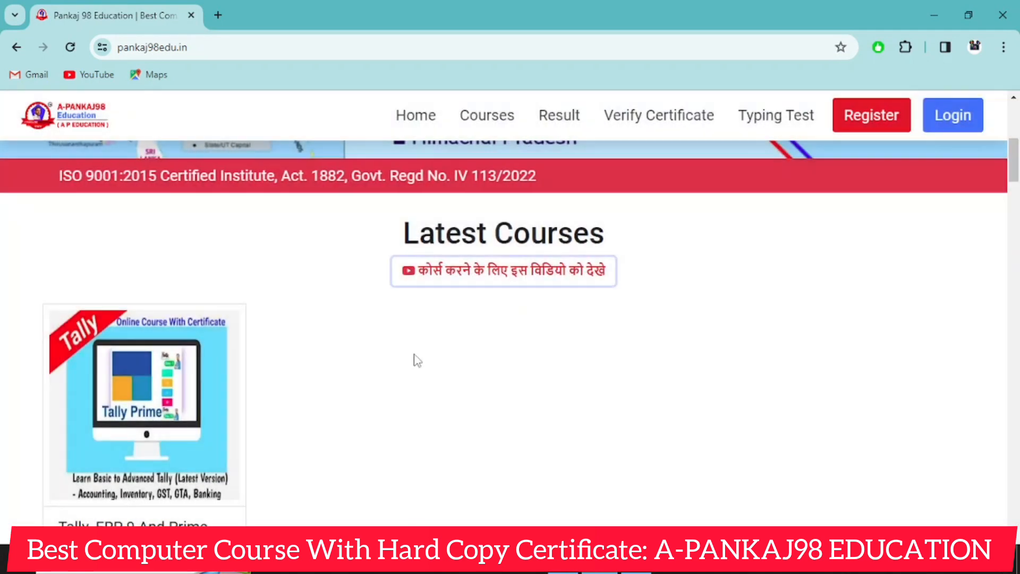
- Browse down the home page to the CCC Quiz section and open an online test from the list of all quizzes
scroll(409, 359, "down", 20)
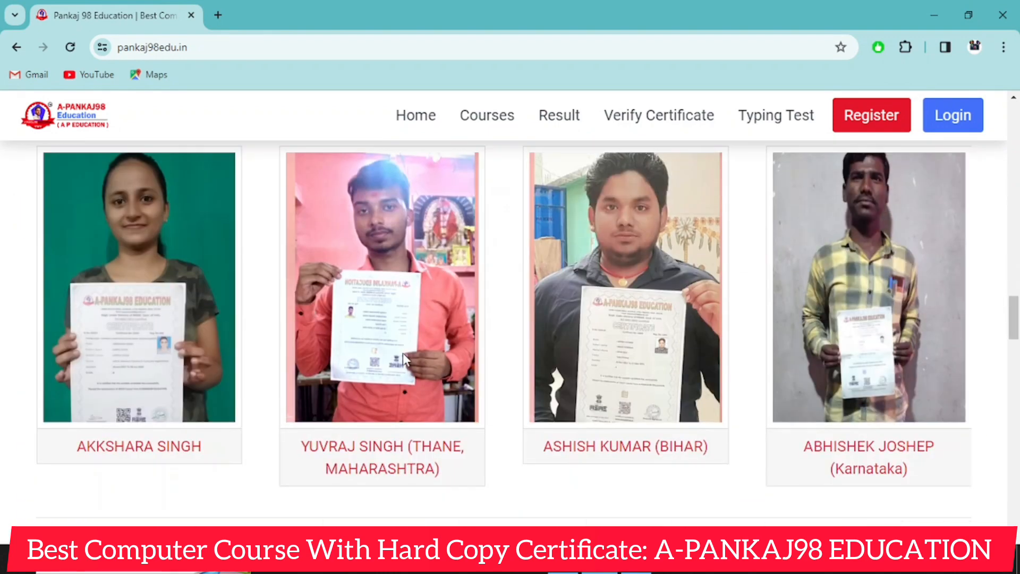
scroll(402, 353, "down", 15)
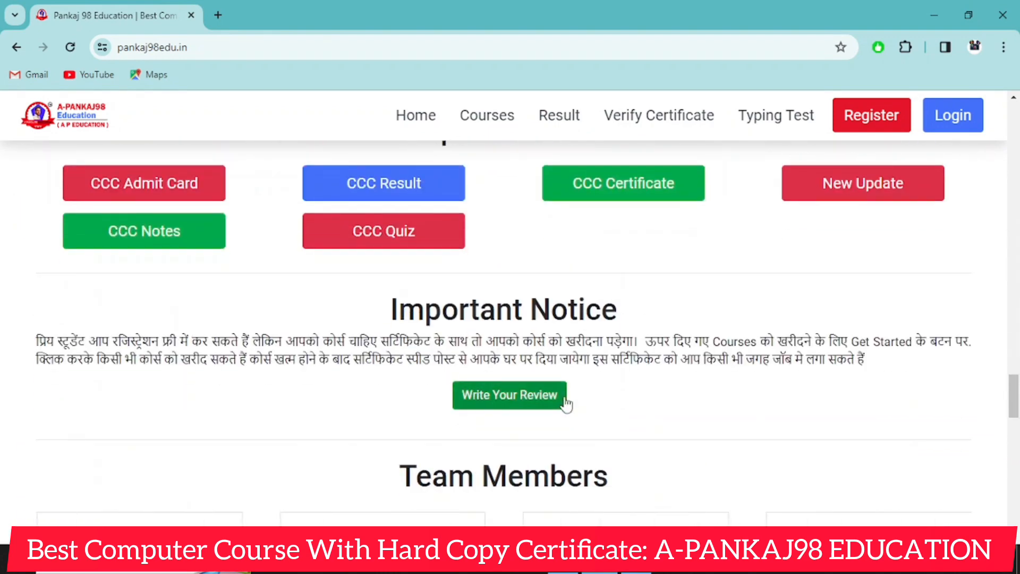
left_click(387, 243)
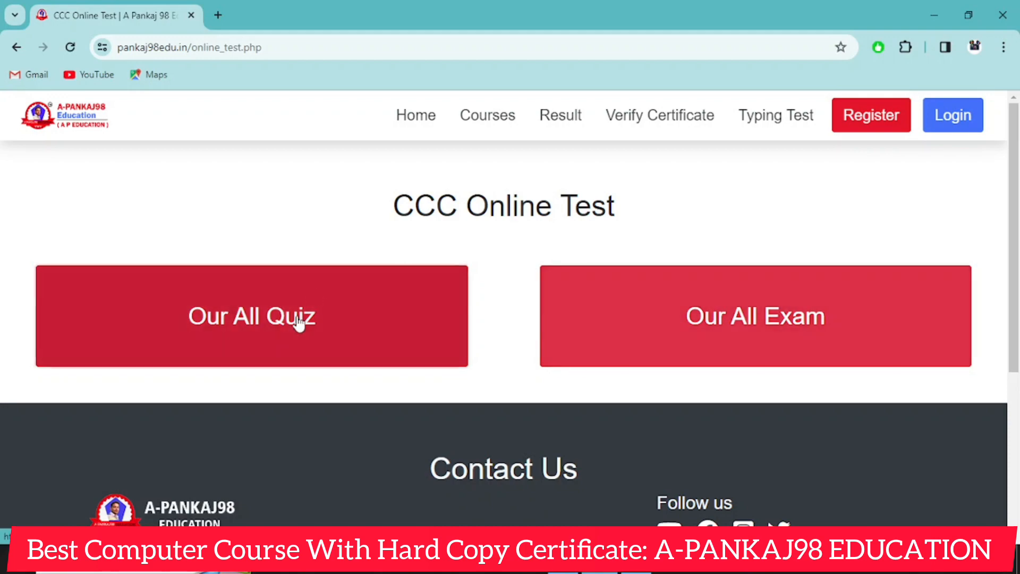
left_click(299, 322)
scroll(524, 289, "down", 7)
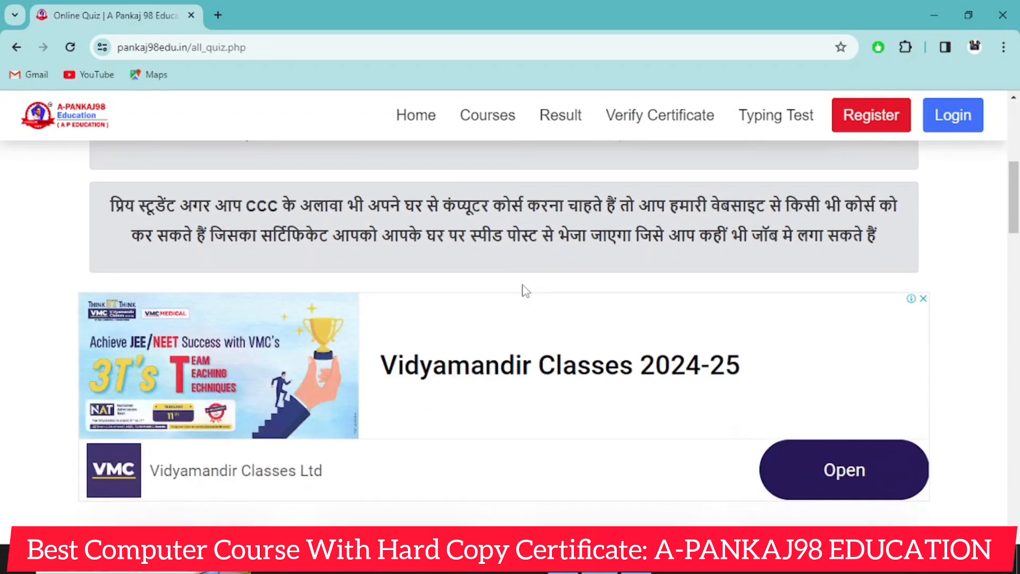
scroll(524, 289, "down", 7)
left_click(401, 274)
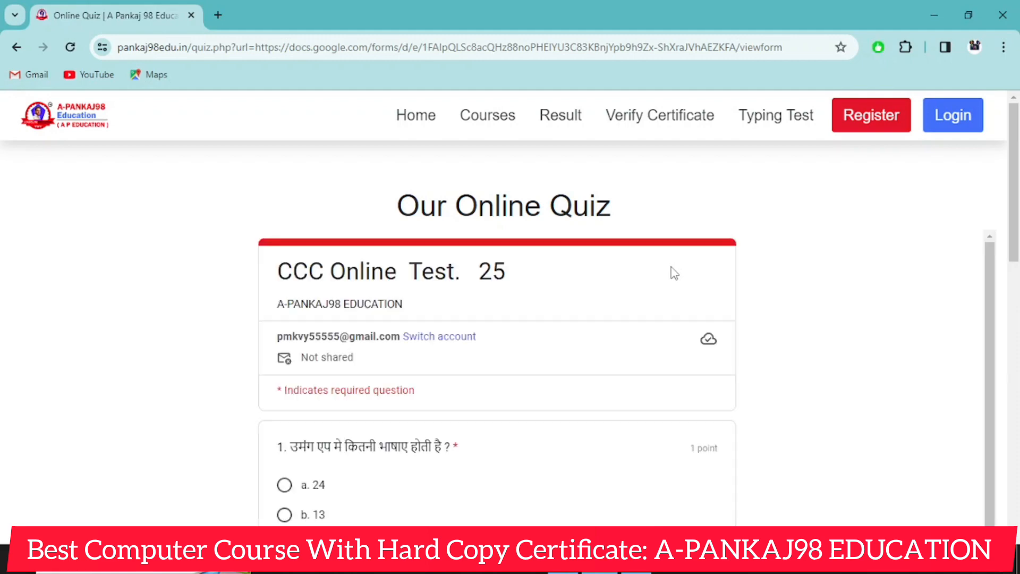
- Copy the web address of the site's home page and switch back to the Word document
left_click(417, 117)
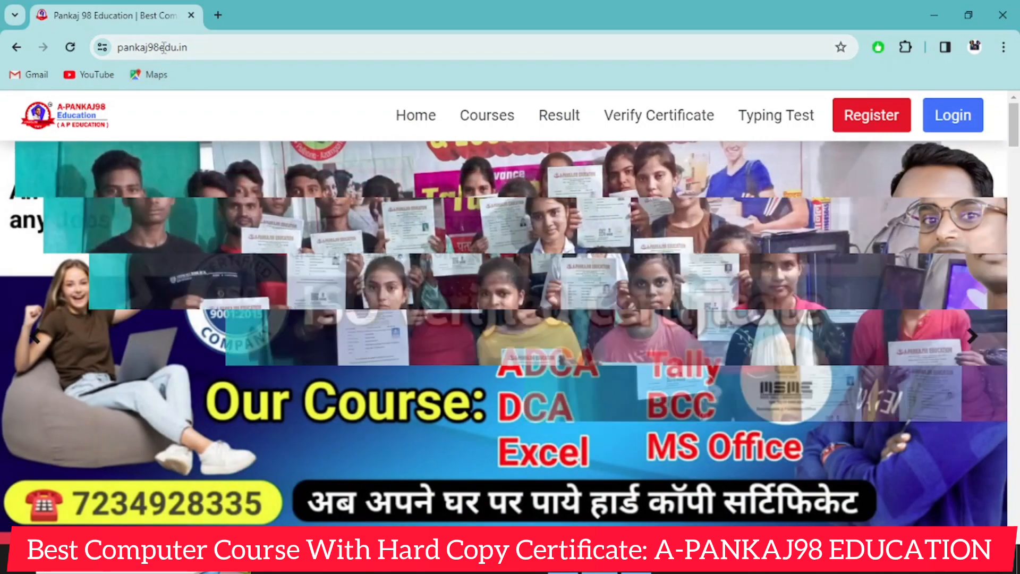
left_click(162, 47)
key("ctrl+c")
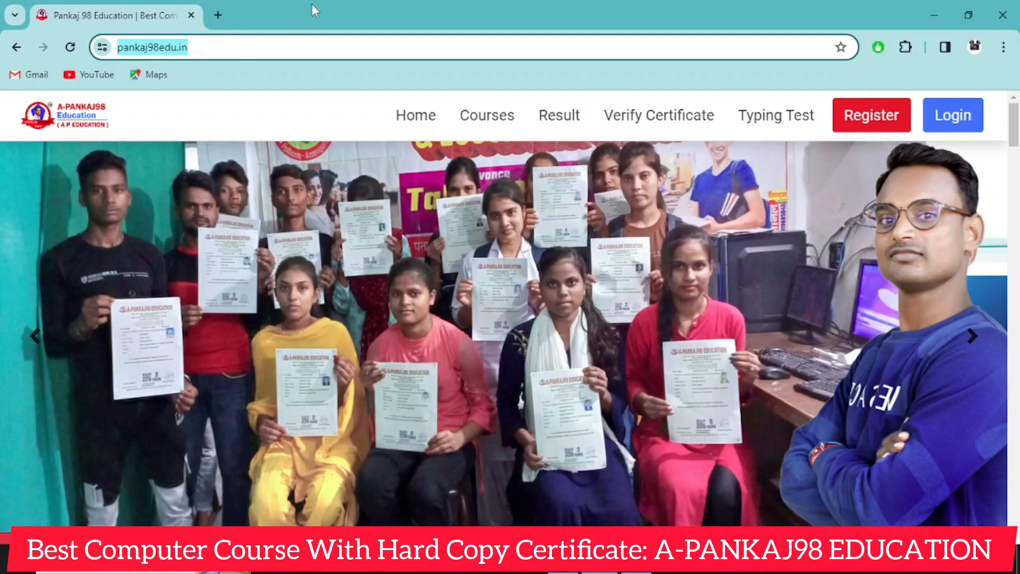
left_click(637, 560)
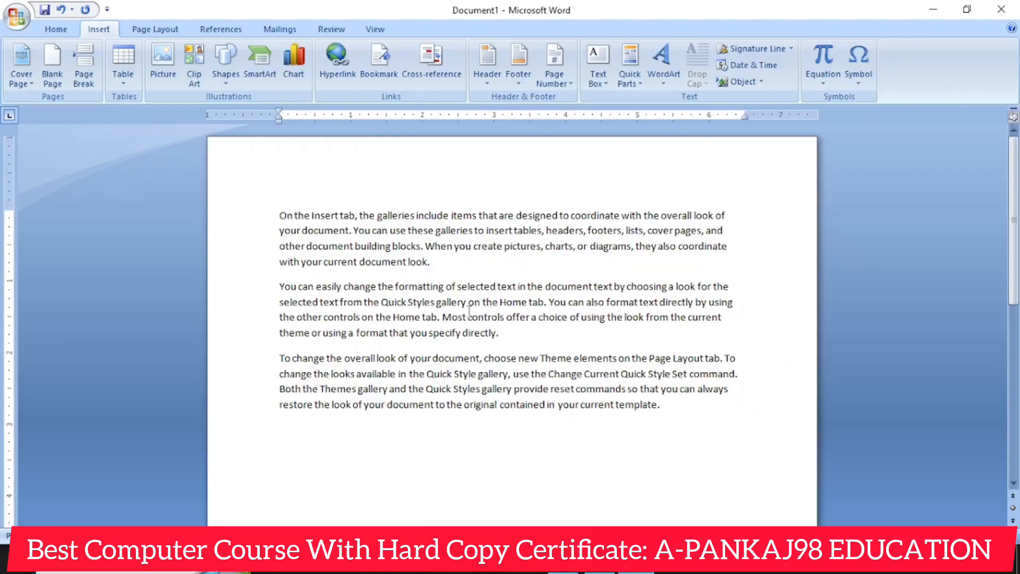
left_click_drag(283, 211, 446, 261)
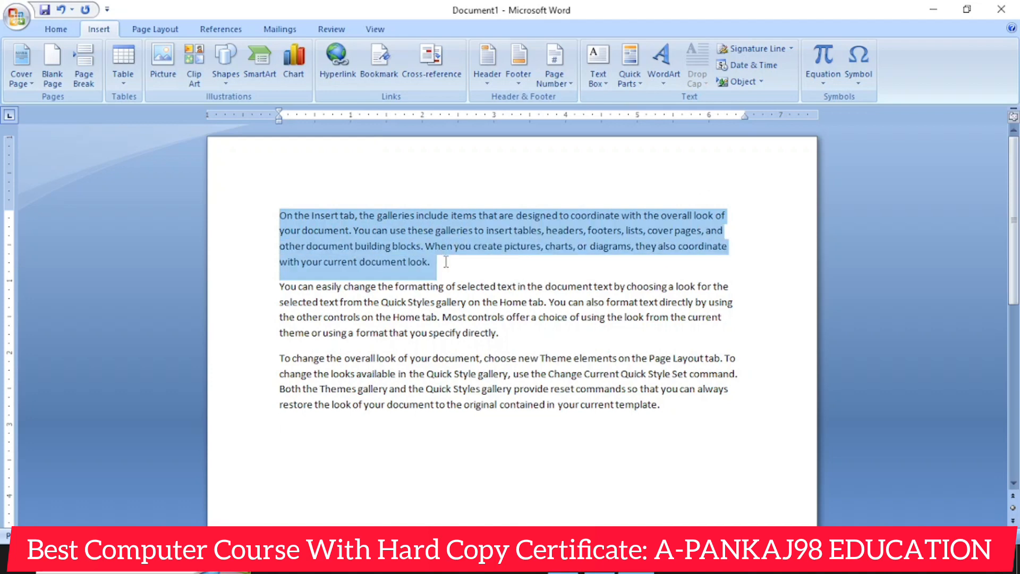
left_click_drag(280, 215, 423, 271)
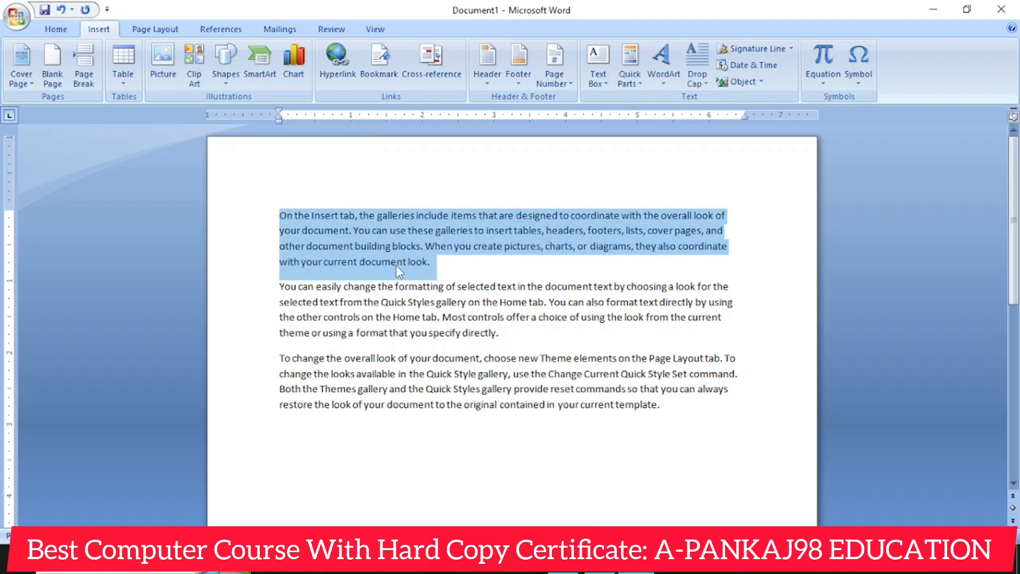
left_click(340, 75)
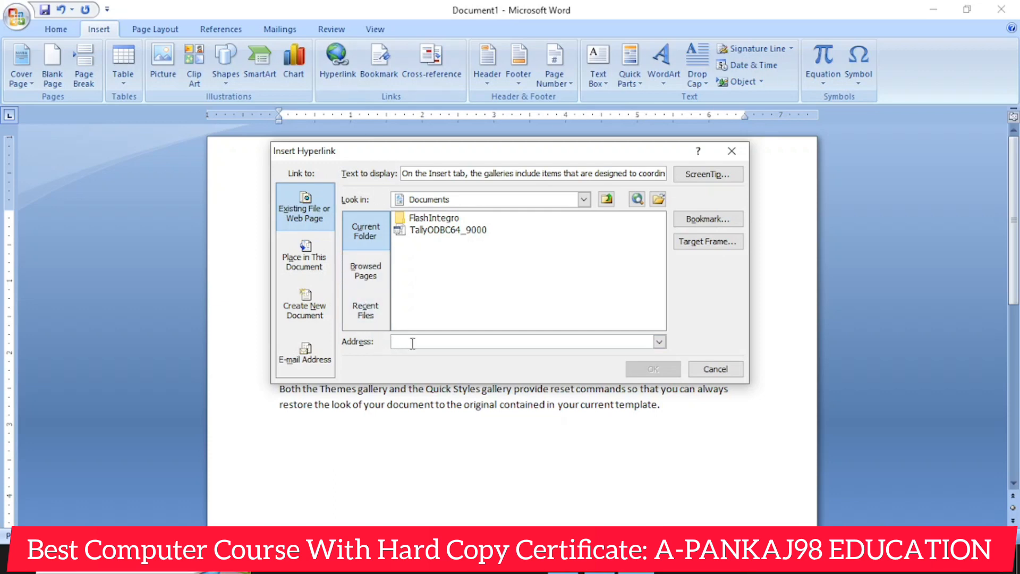
key("ctrl+v")
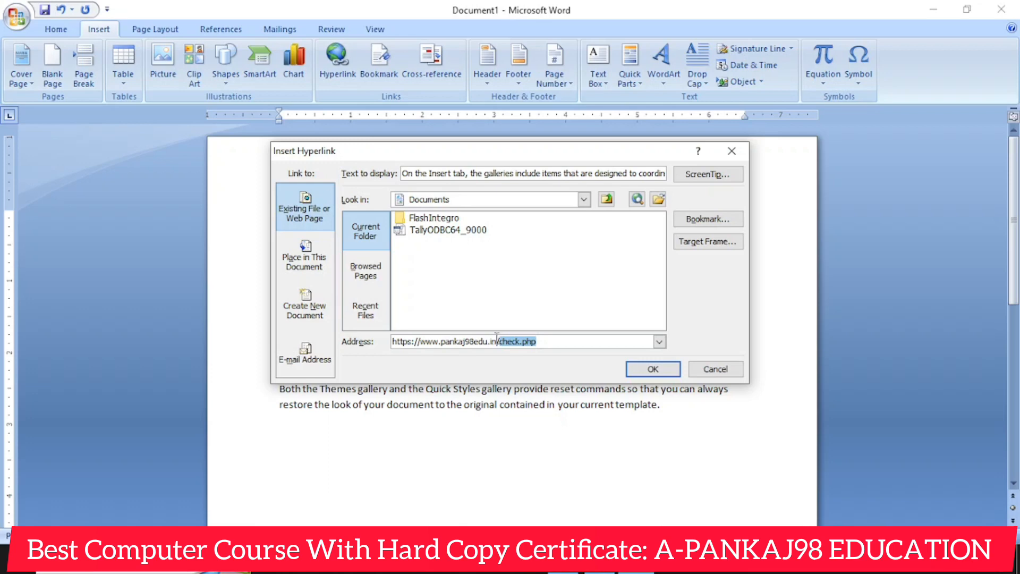
left_click(654, 368)
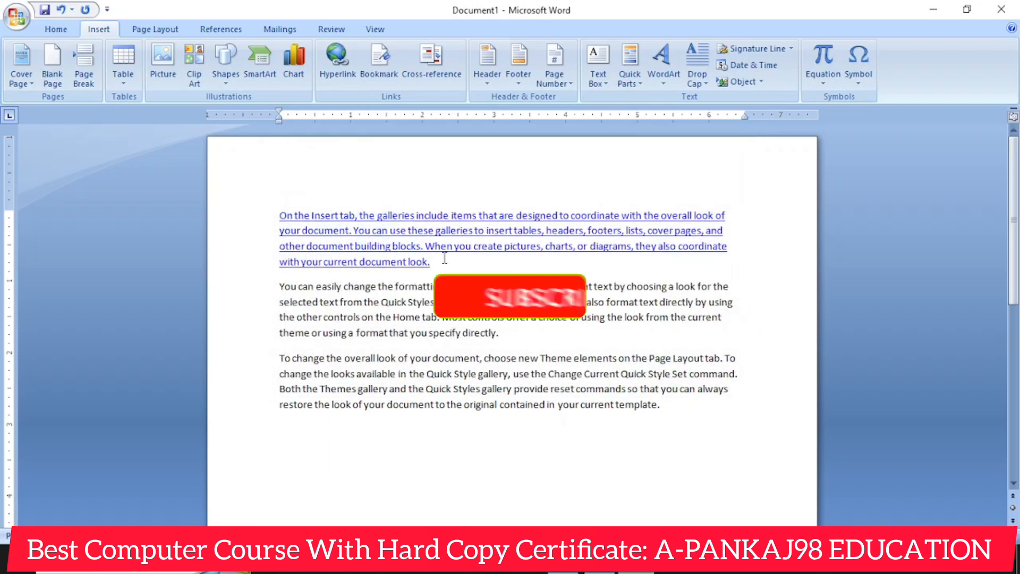
- Follow the first paragraph's hyperlink and look over the web page it opens
mouse_move(447, 254)
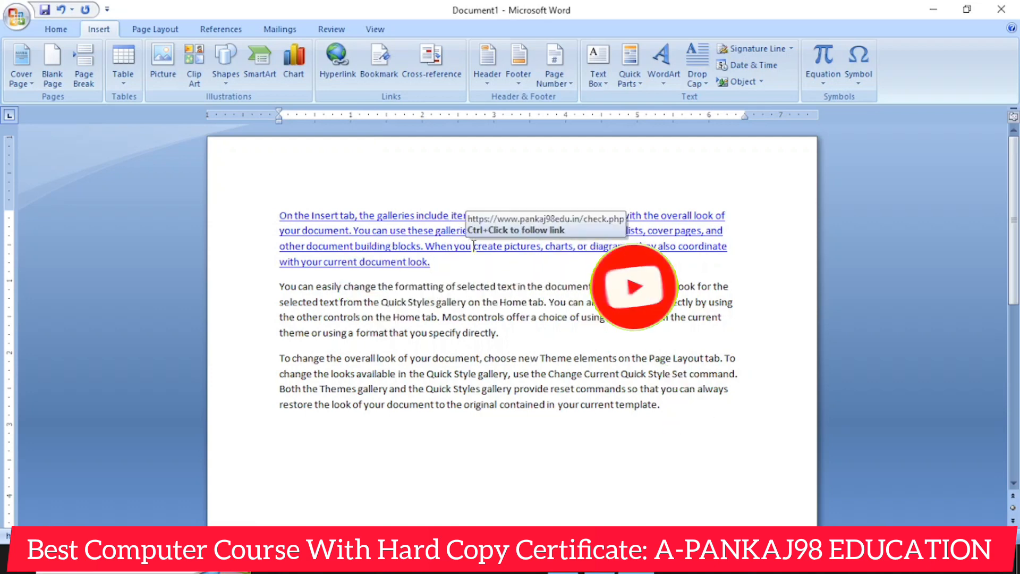
left_click(445, 237, "ctrl")
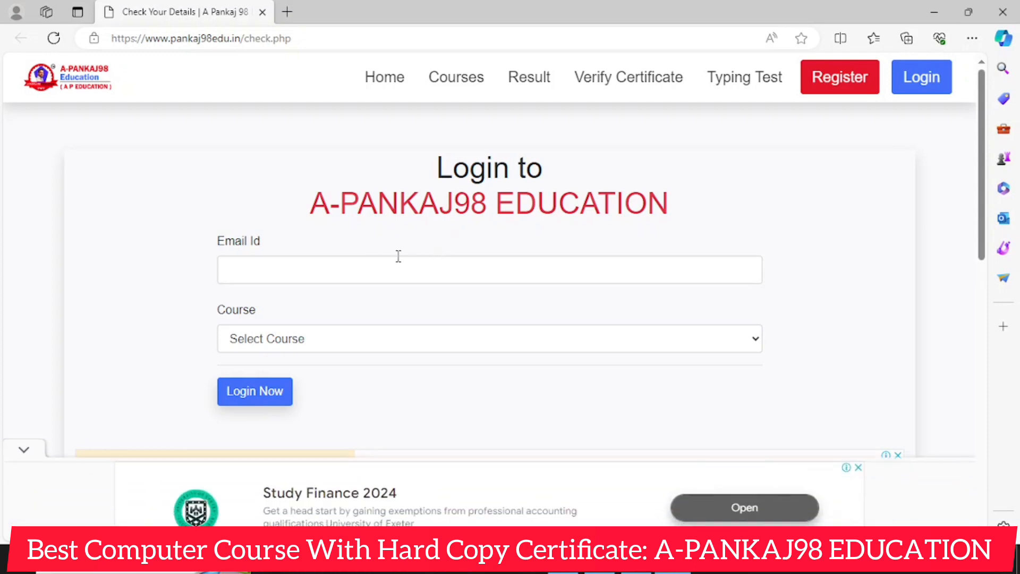
scroll(382, 259, "down", 5)
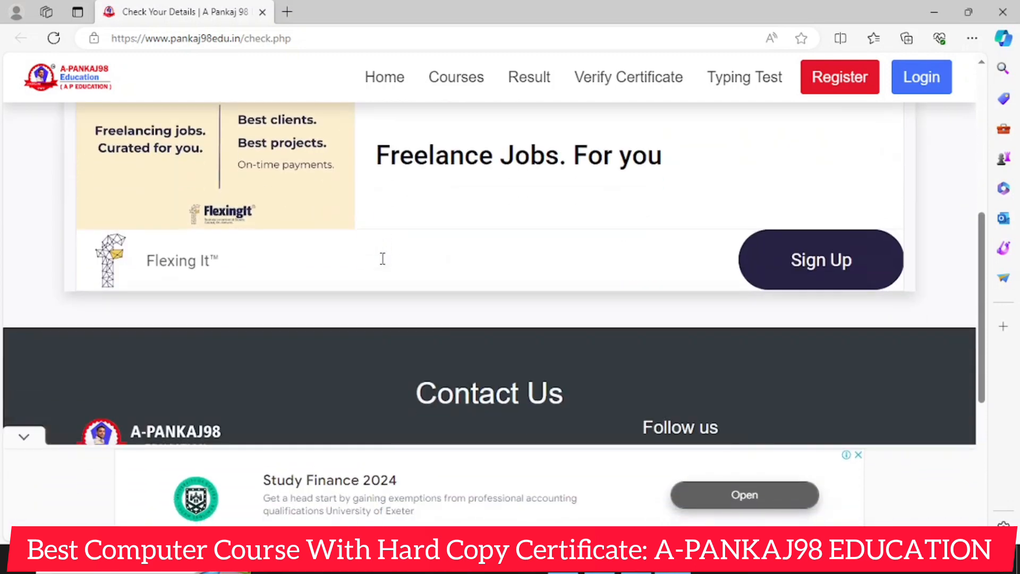
scroll(382, 259, "down", 4)
scroll(392, 264, "up", 9)
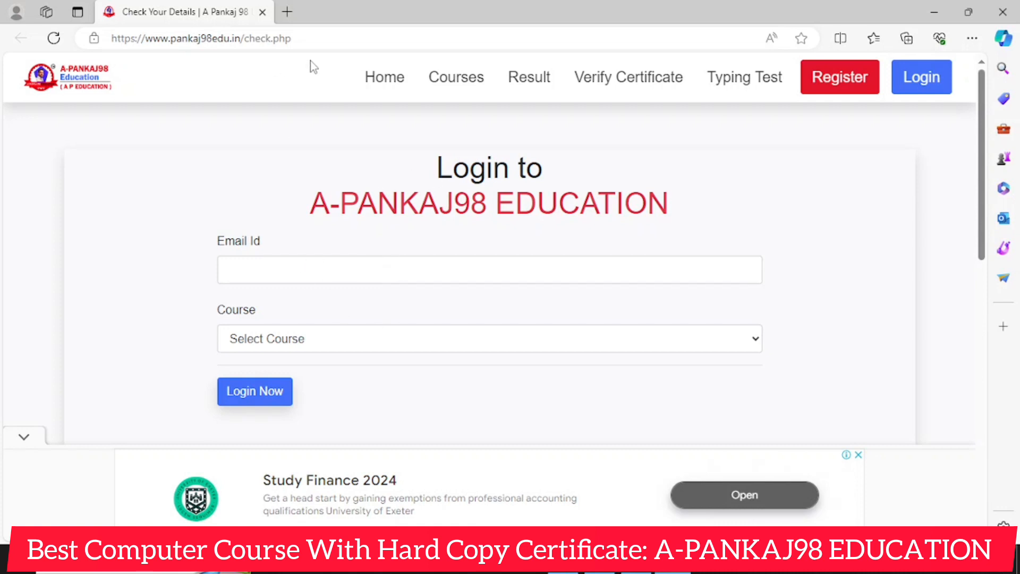
- Check the site's Verify Certificate, Login and Register pages, and close the browser window
left_click(647, 86)
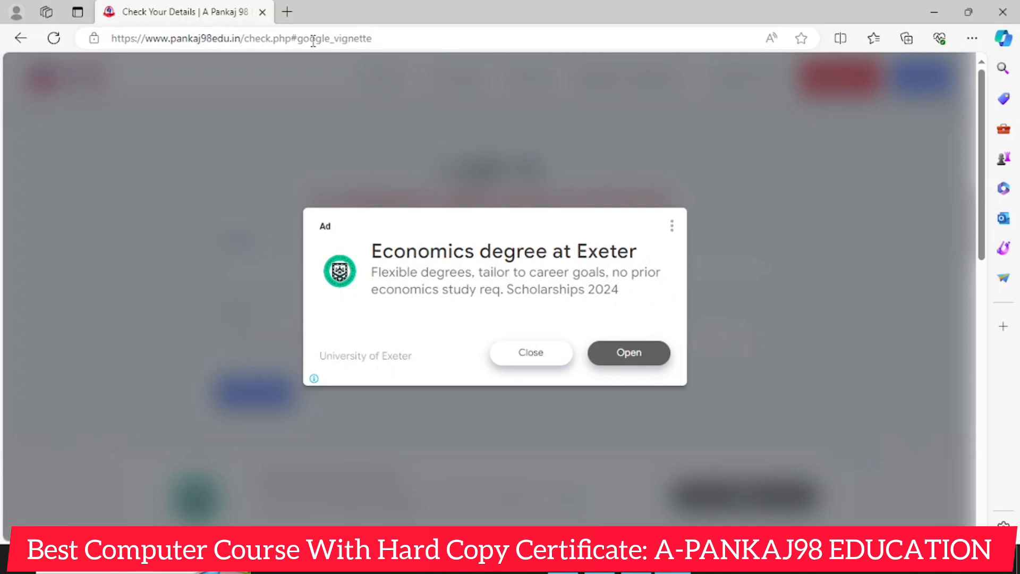
left_click(544, 353)
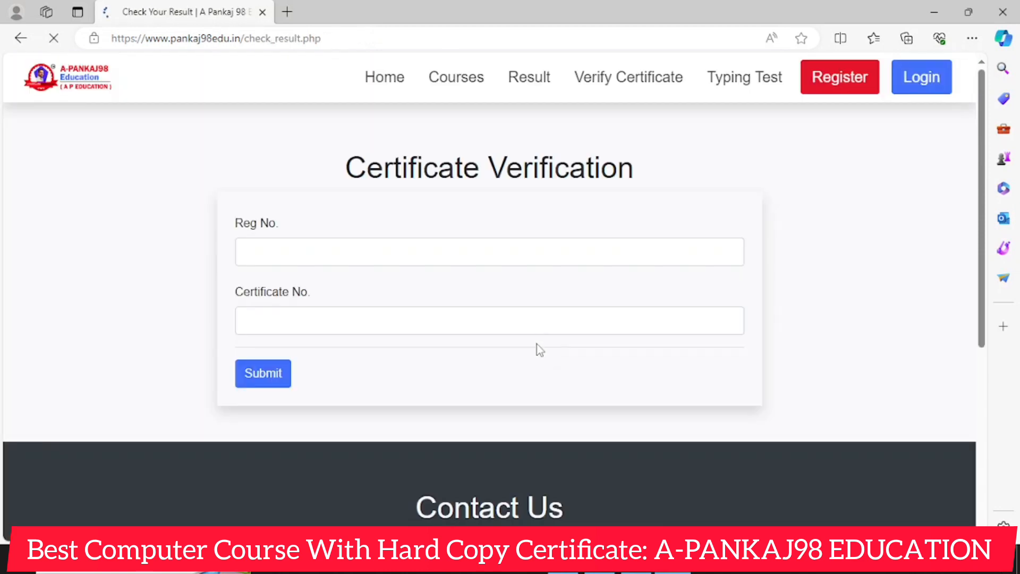
left_click(910, 90)
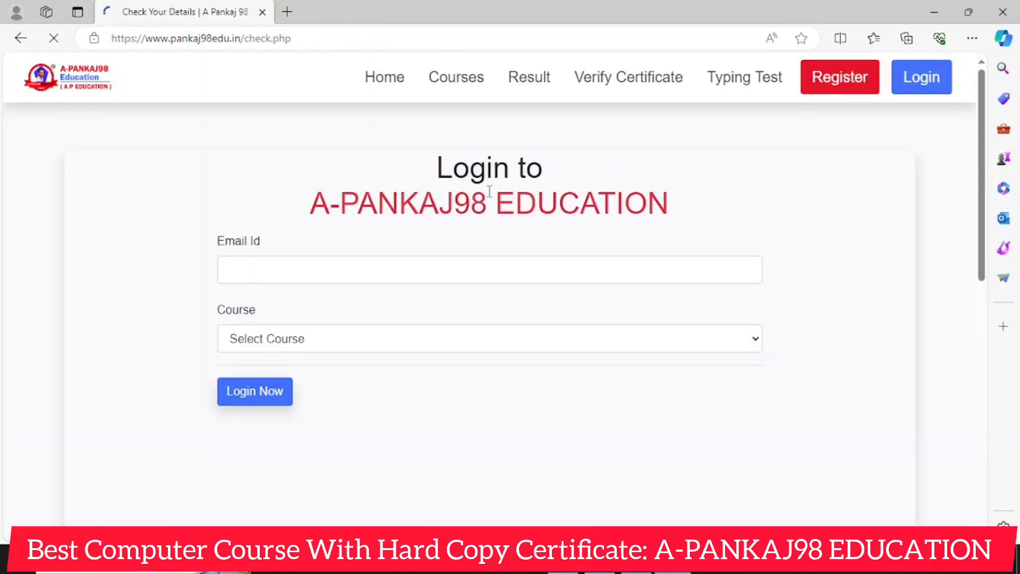
left_click(852, 78)
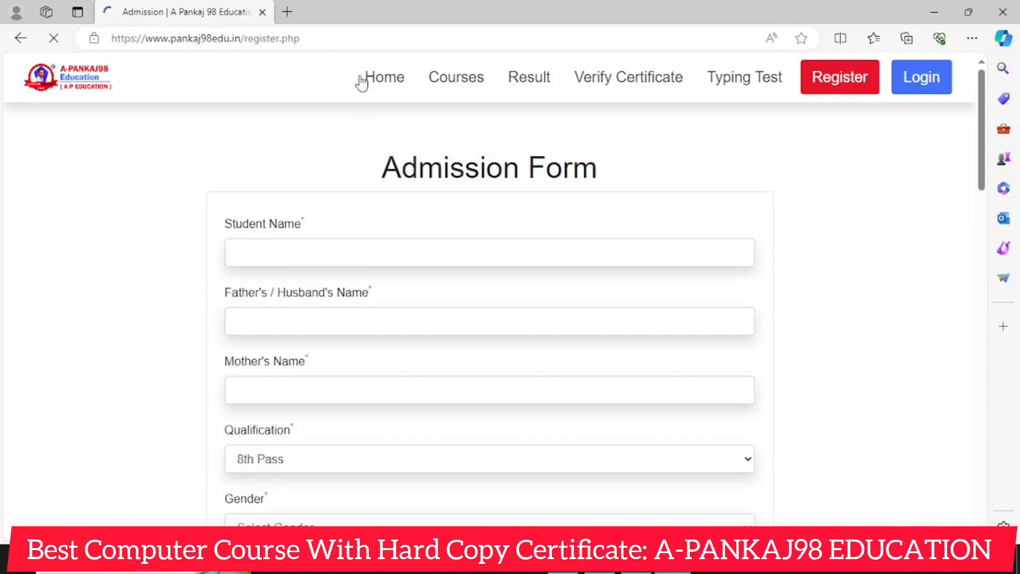
left_click(295, 40)
key("ctrl+c")
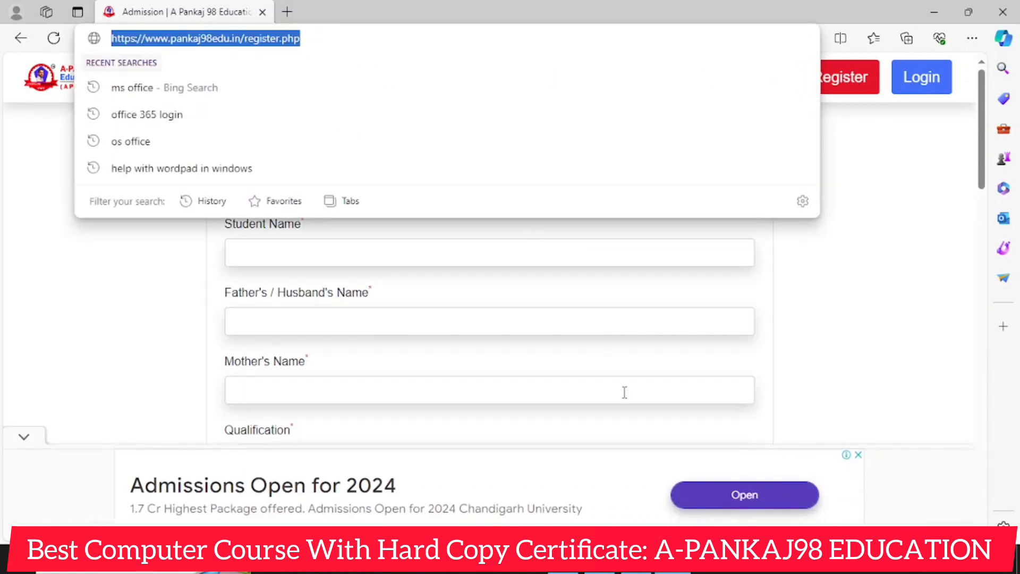
left_click(1001, 5)
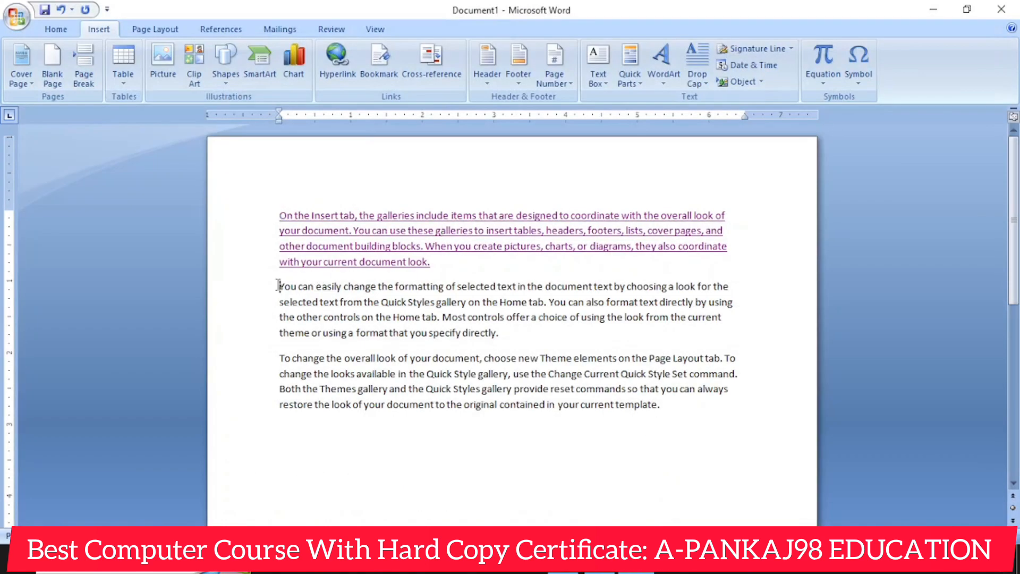
left_click_drag(278, 286, 518, 333)
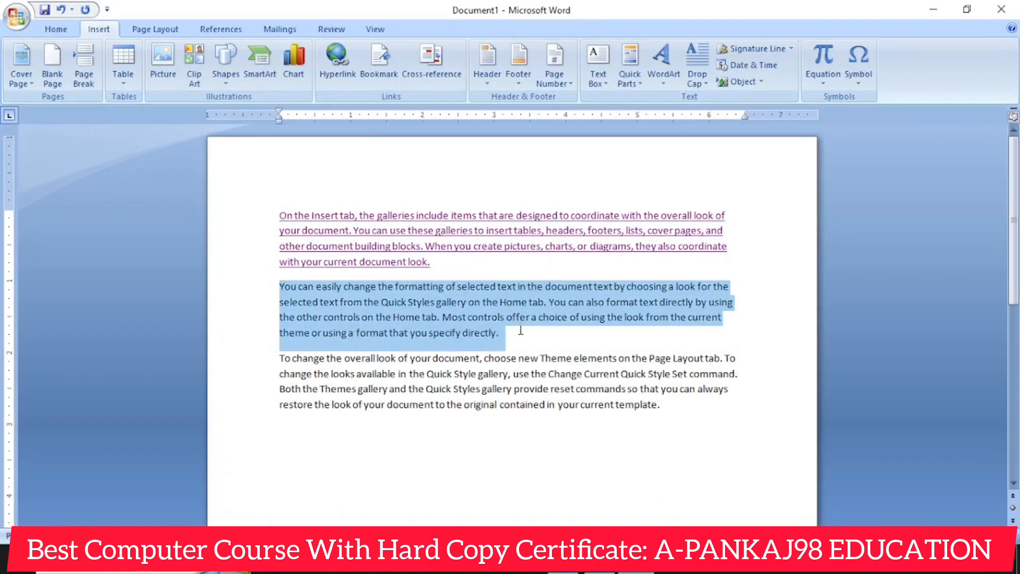
left_click(340, 79)
left_click(408, 341)
key("ctrl+v")
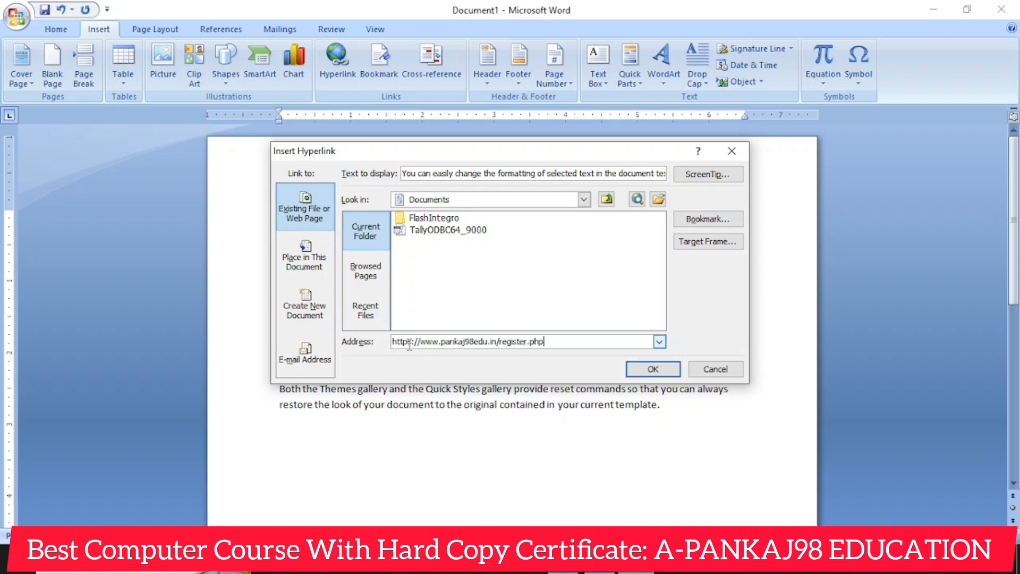
left_click(653, 369)
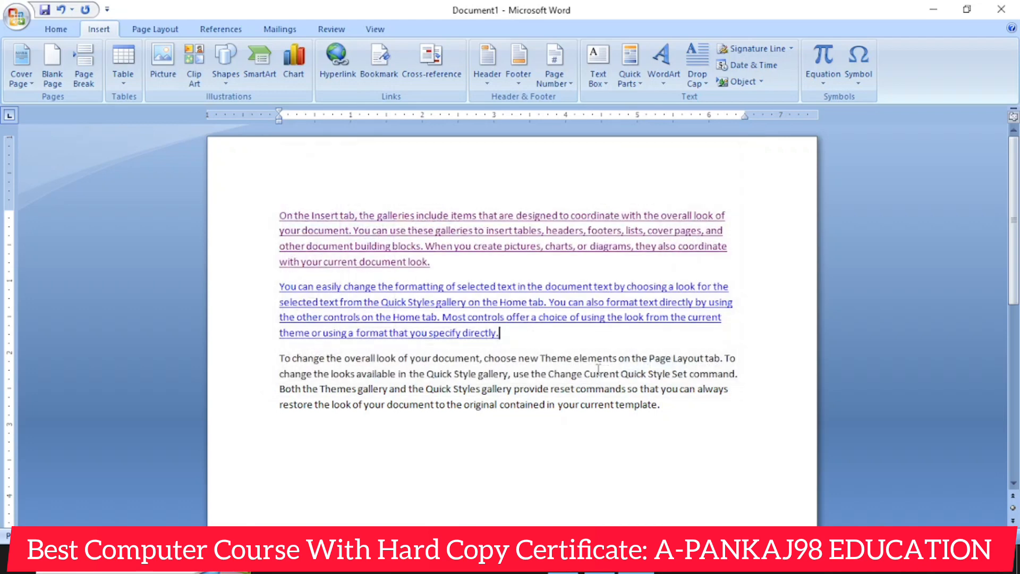
- Test the second paragraph's hyperlink in the browser, and undo the hyperlink back in the document
left_click(547, 304, "ctrl")
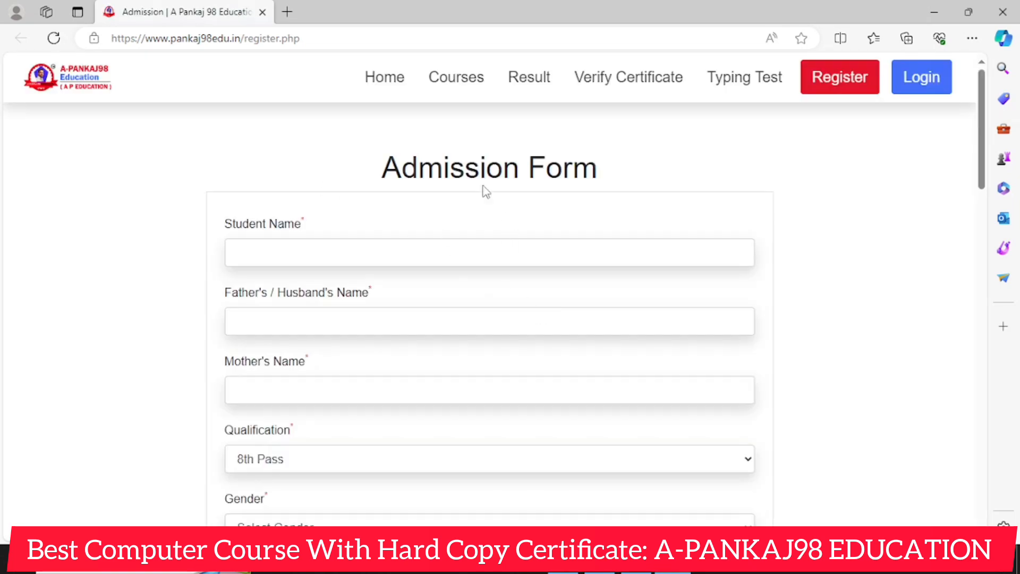
left_click(1004, 10)
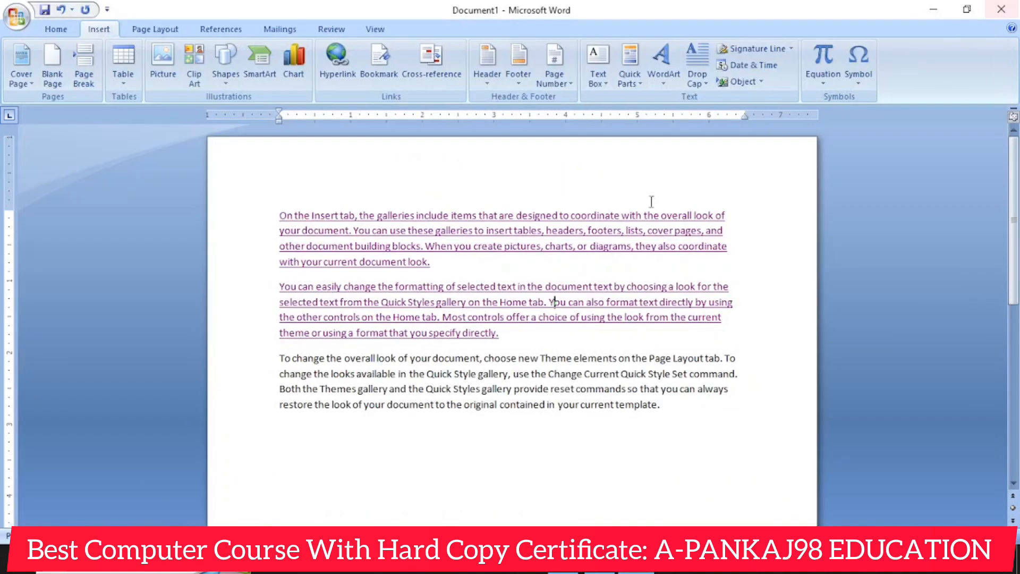
key("ctrl+z")
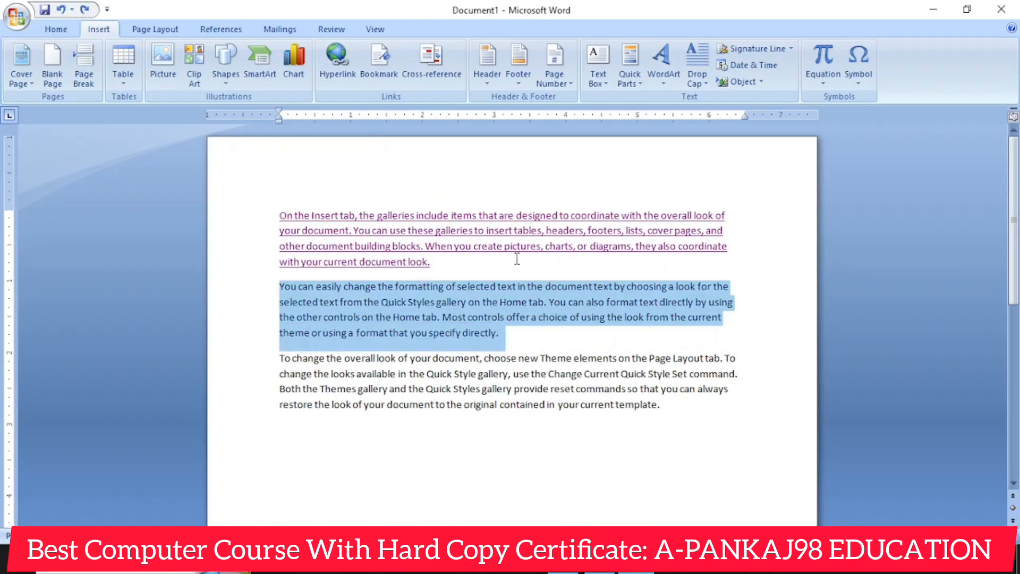
left_click(774, 349)
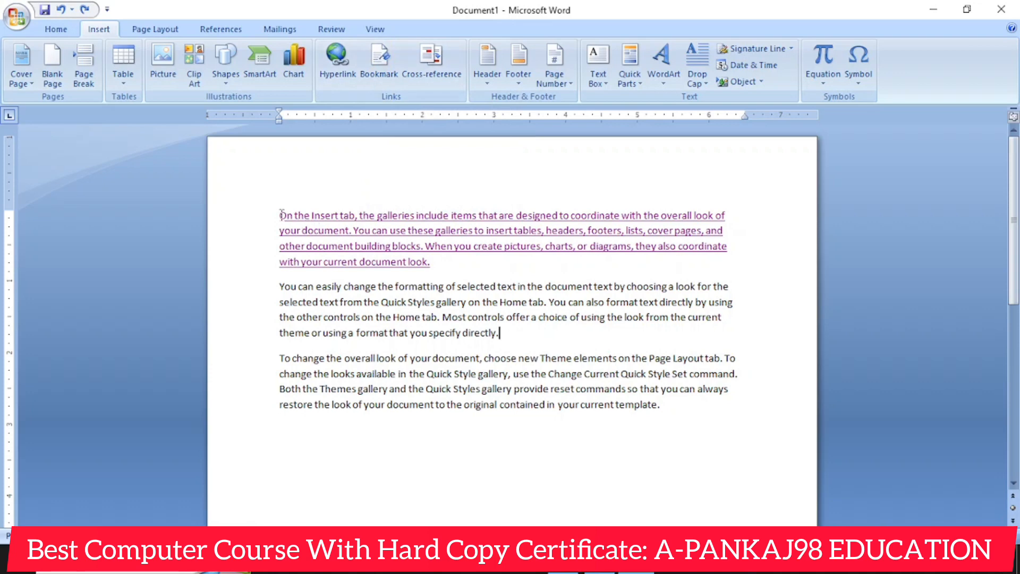
- Copy all three sample paragraphs and paste them repeatedly below the originals so the document fills several pages
left_click_drag(279, 215, 687, 405)
key("ctrl+c")
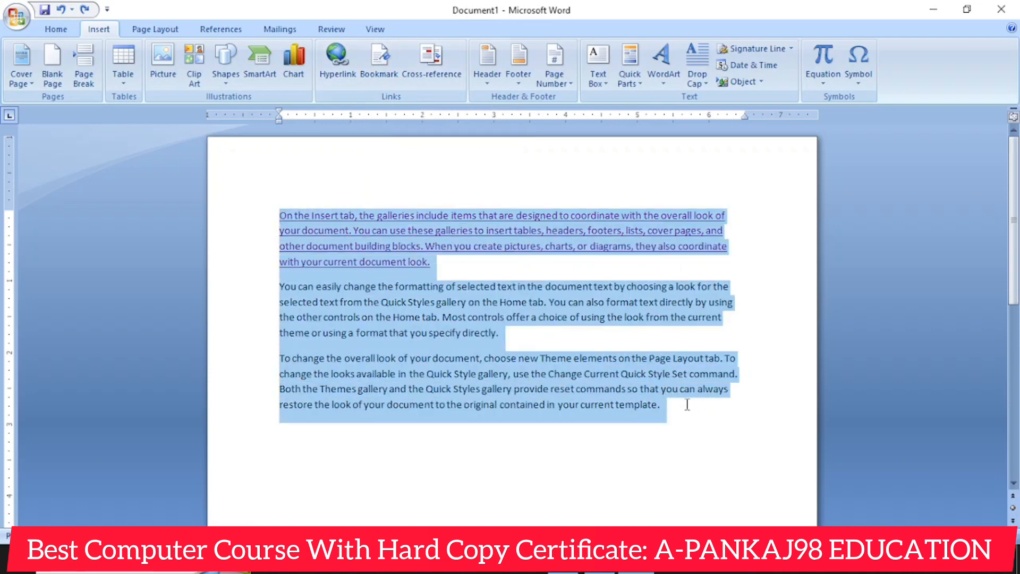
key("Delete")
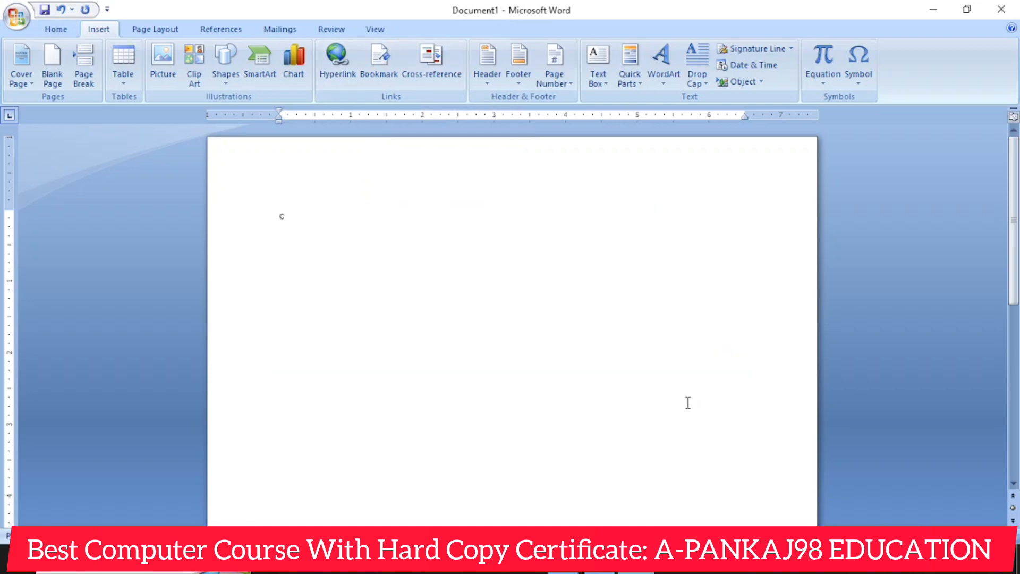
key("ctrl+z")
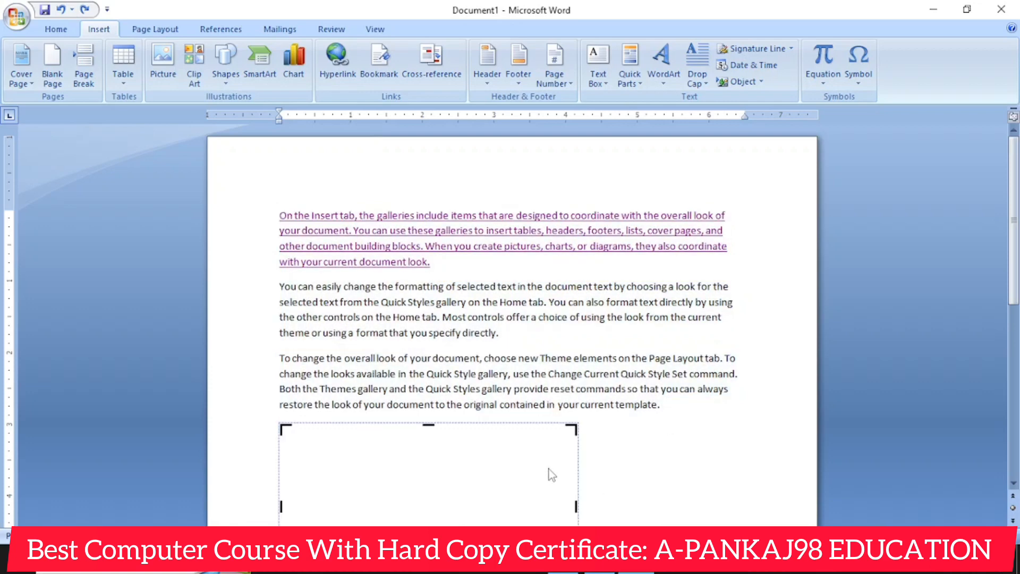
left_click(660, 437)
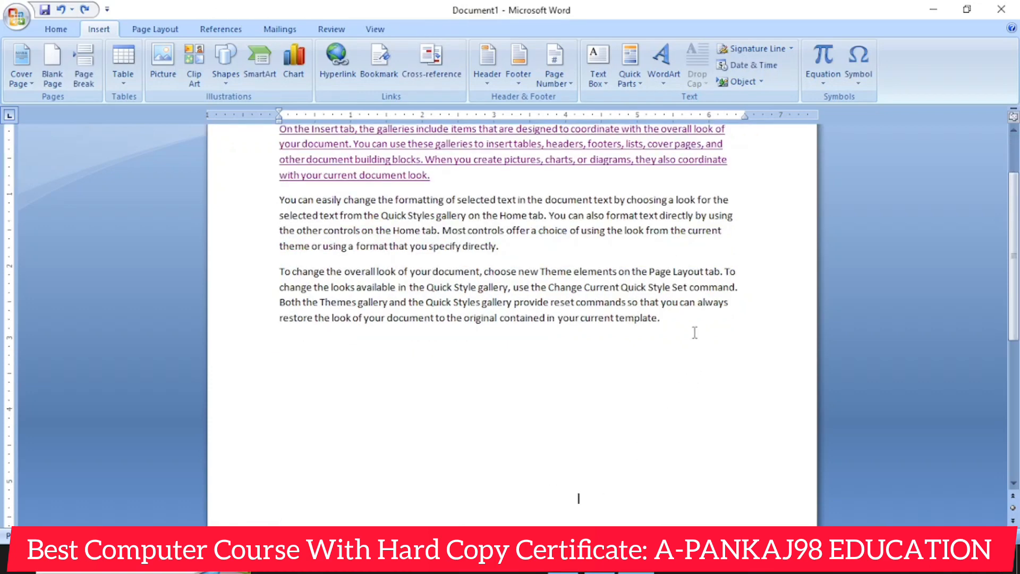
left_click(691, 326)
key("Return")
key("ctrl+v")
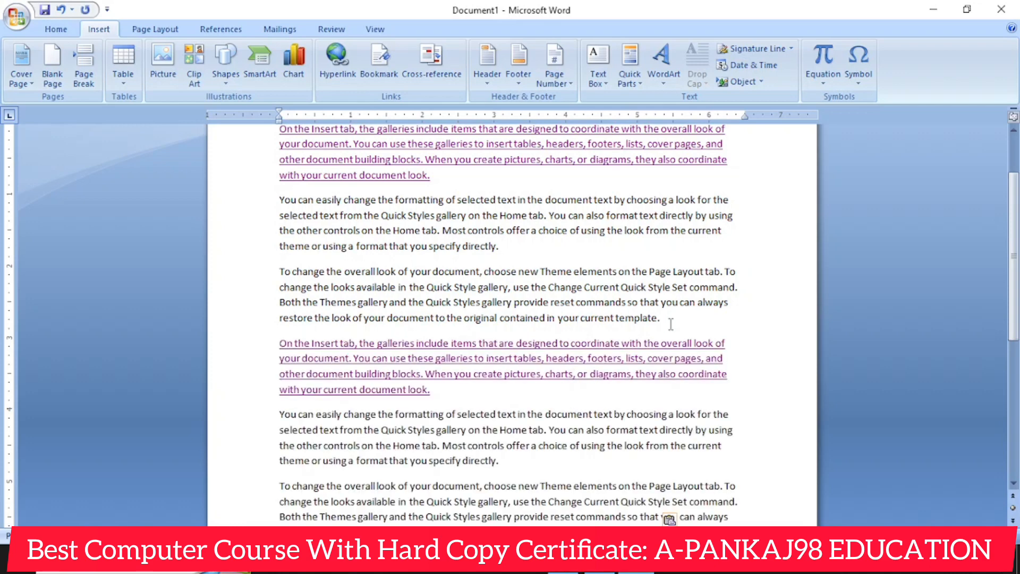
key("ctrl+v")
key("ctrl+v")
key("ctrl+v")
key("ctrl+v")
key("ctrl+v")
key("ctrl+v")
key("ctrl+v")
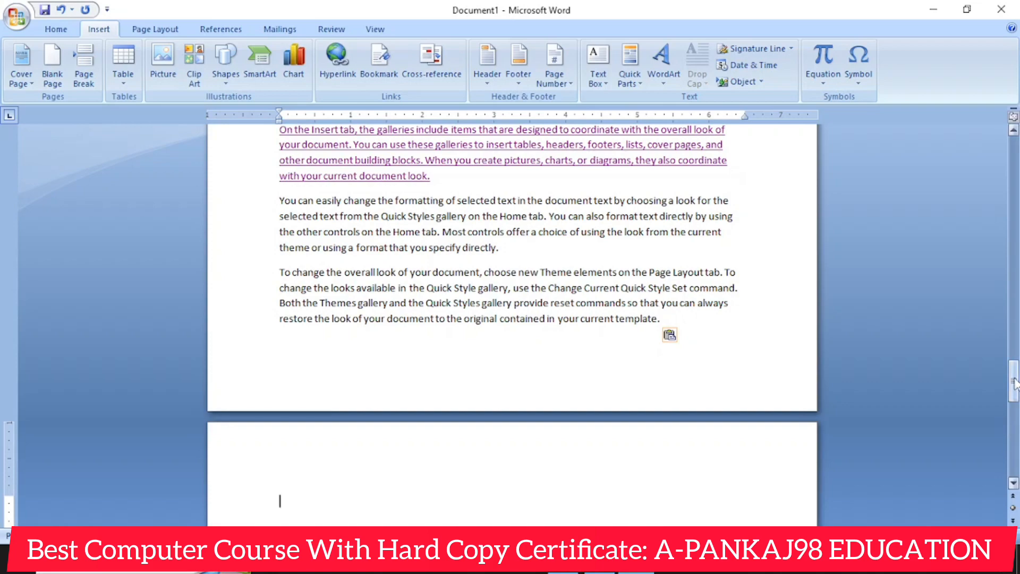
- Place the cursor at the end of the document's first paragraph, view the Bookmark dialog and close it
left_click_drag(1013, 380, 1001, 148)
left_click(687, 269)
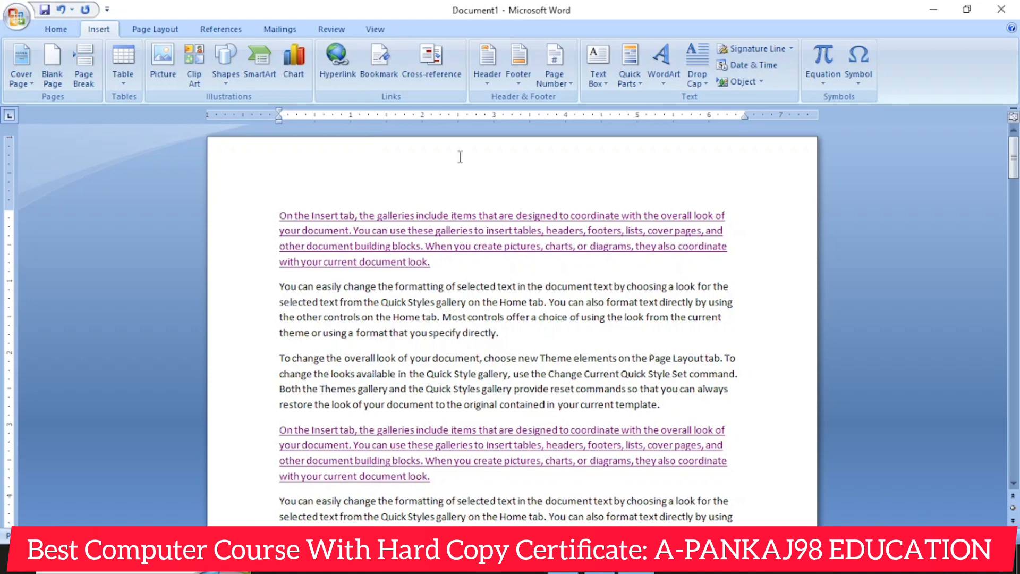
left_click(378, 60)
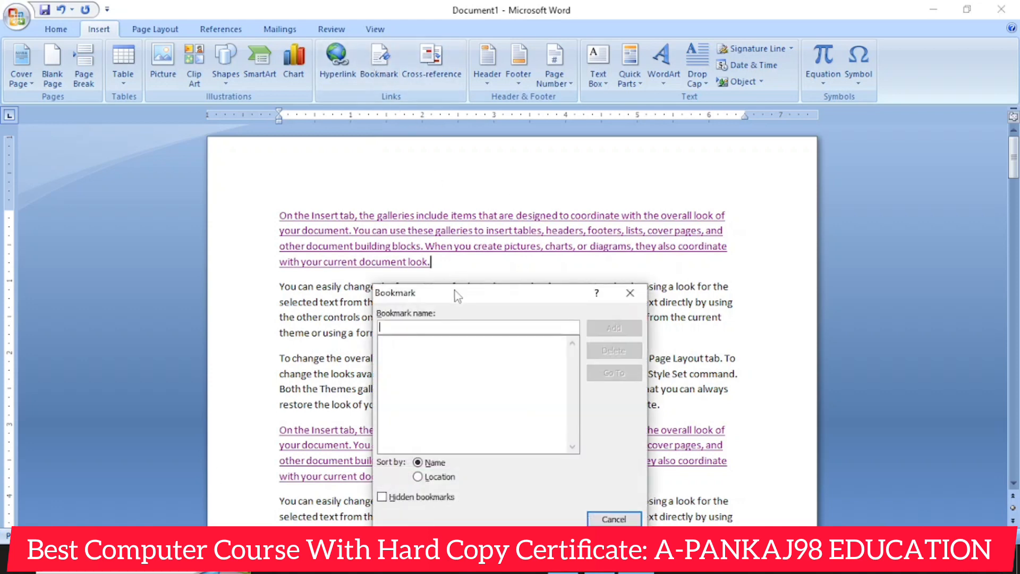
left_click_drag(455, 291, 499, 231)
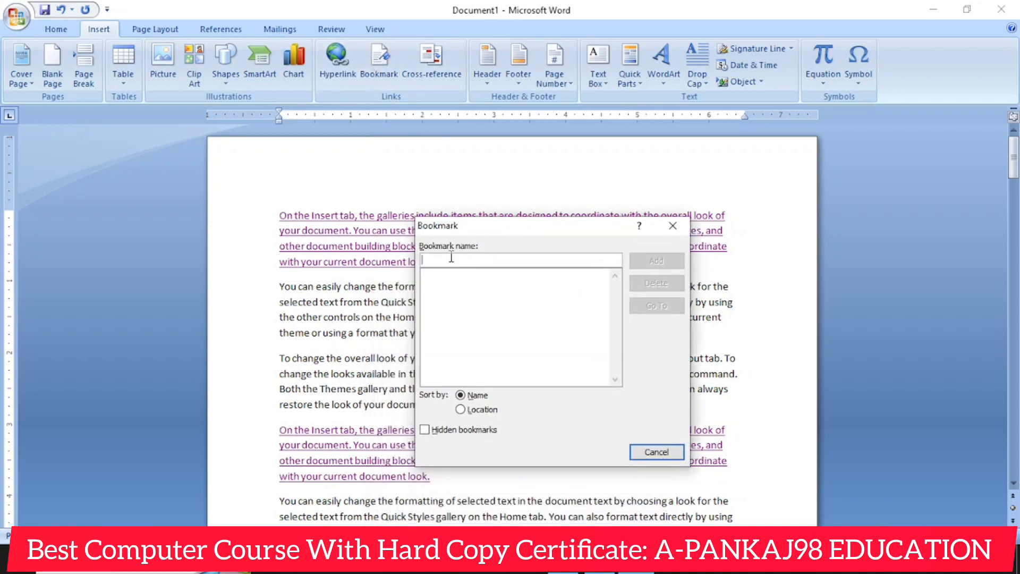
left_click(673, 225)
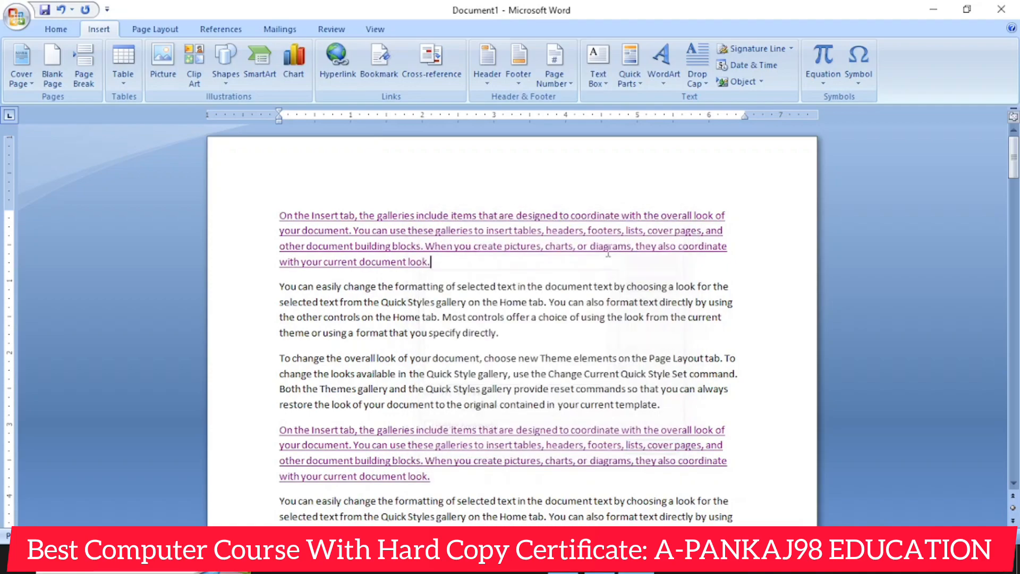
- Select the last paragraph on the second page and add a bookmark to it, named with the person's first name
scroll(447, 394, "down", 3)
scroll(446, 394, "down", 15)
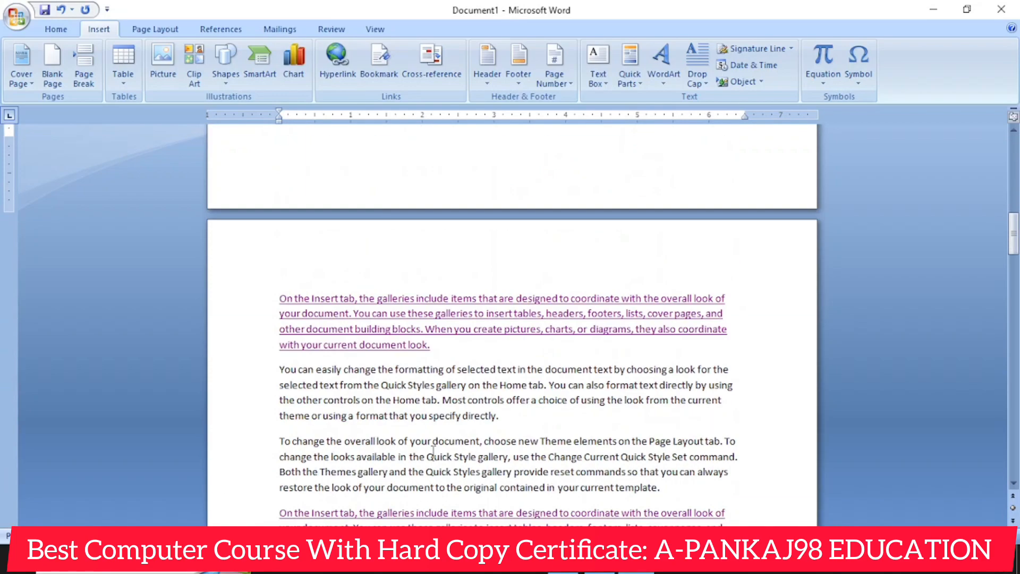
scroll(433, 449, "down", 4)
left_click(431, 419)
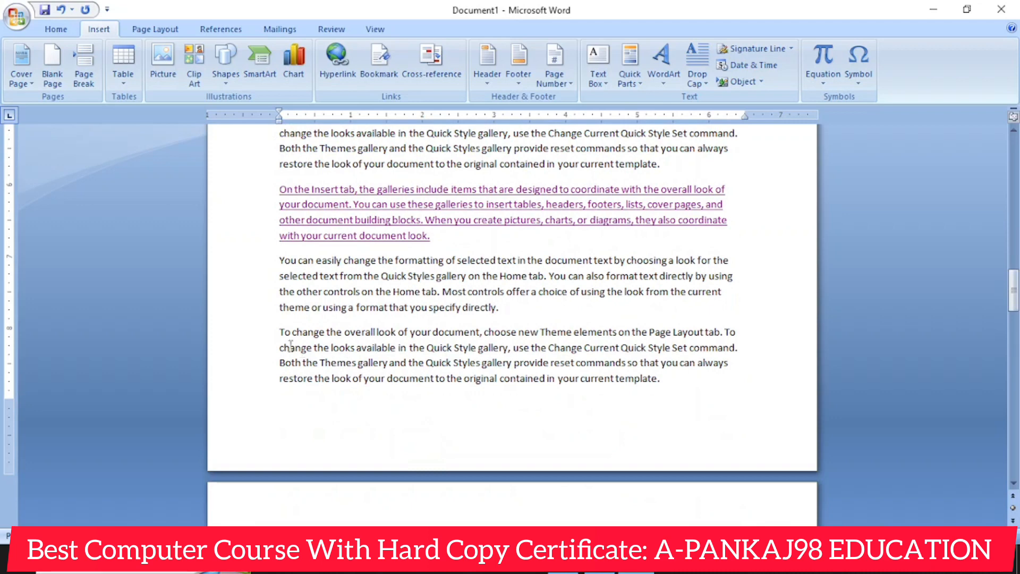
left_click_drag(277, 334, 672, 378)
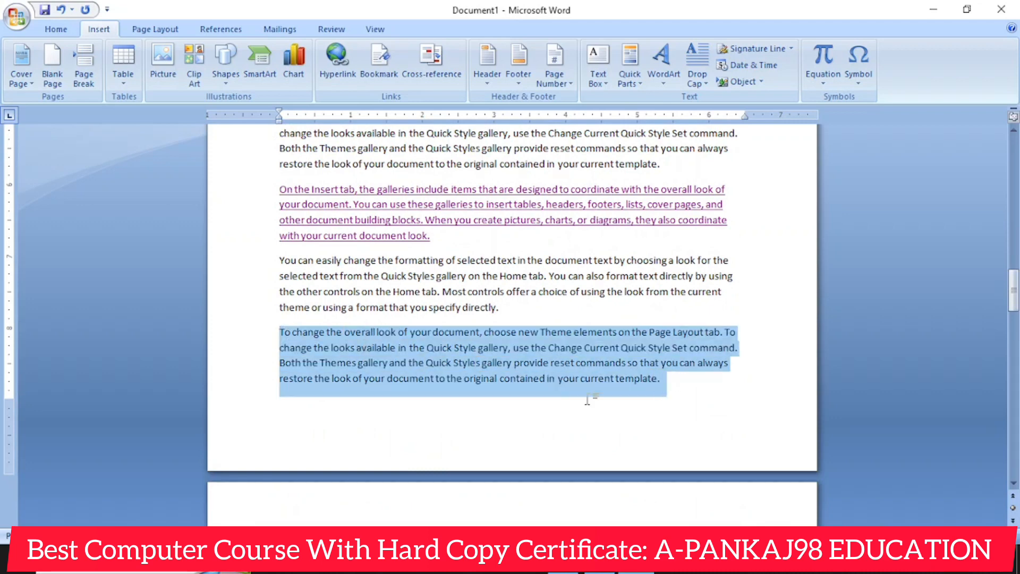
left_click(378, 59)
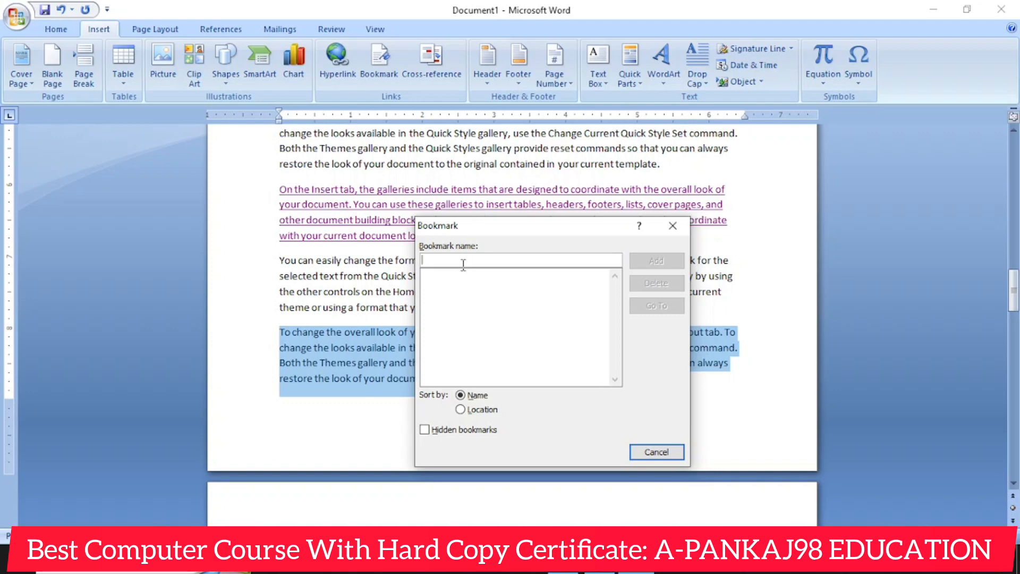
type("Pankaj")
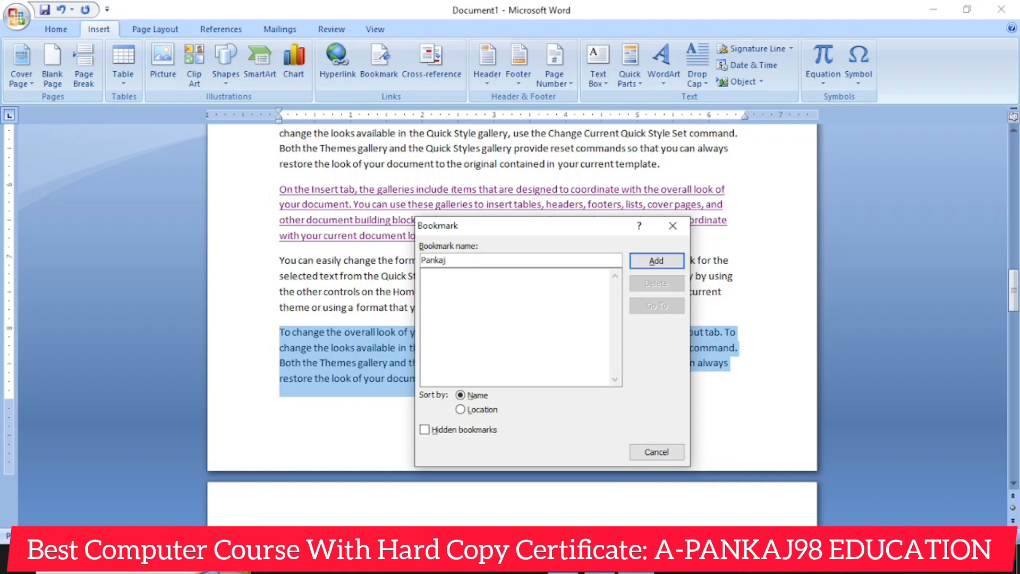
left_click(666, 261)
left_click(691, 402)
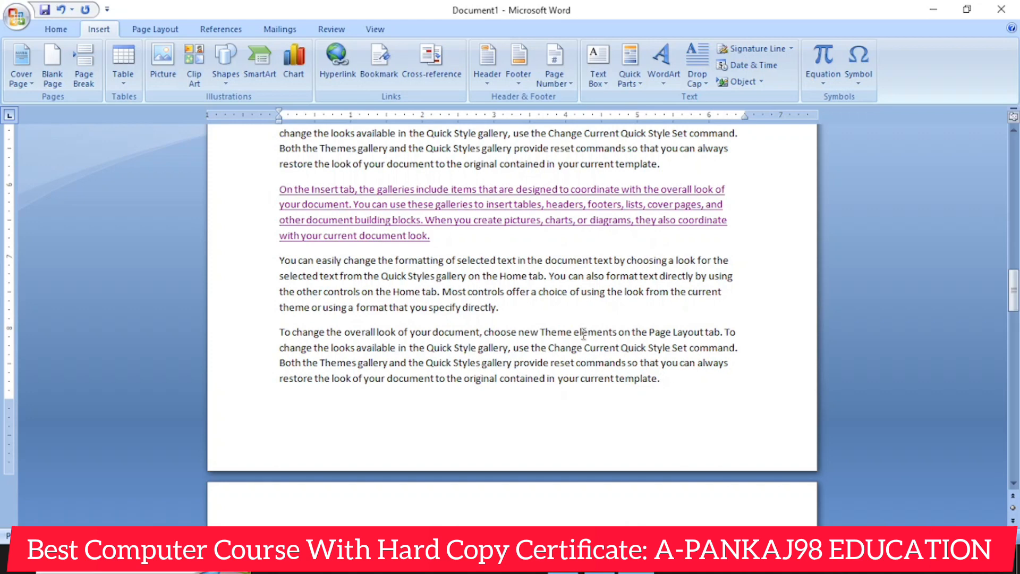
- Create a new blank document and check the bookmark list in it, then leave the dialog and the document
key("ctrl+n")
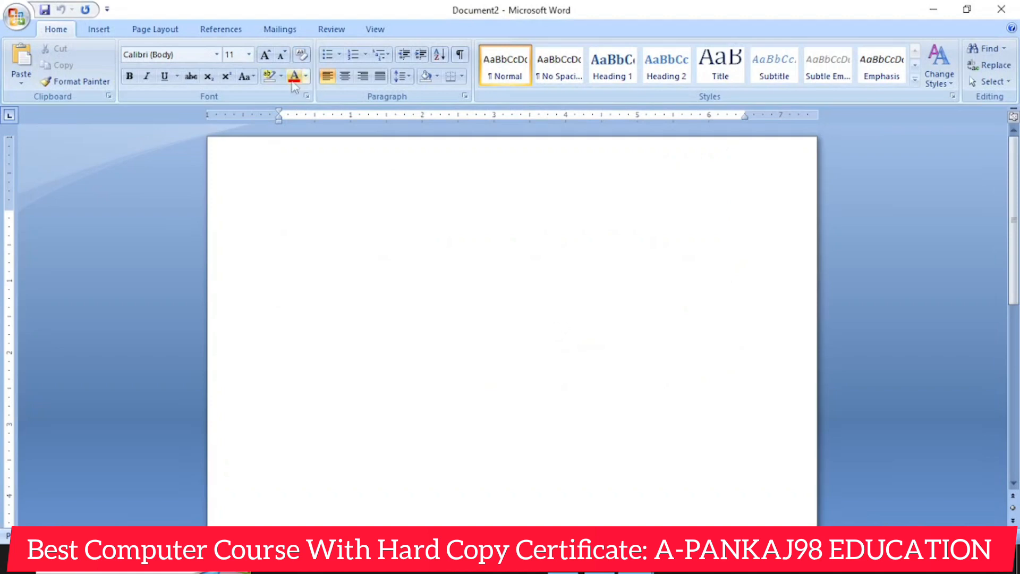
left_click(102, 31)
left_click(379, 58)
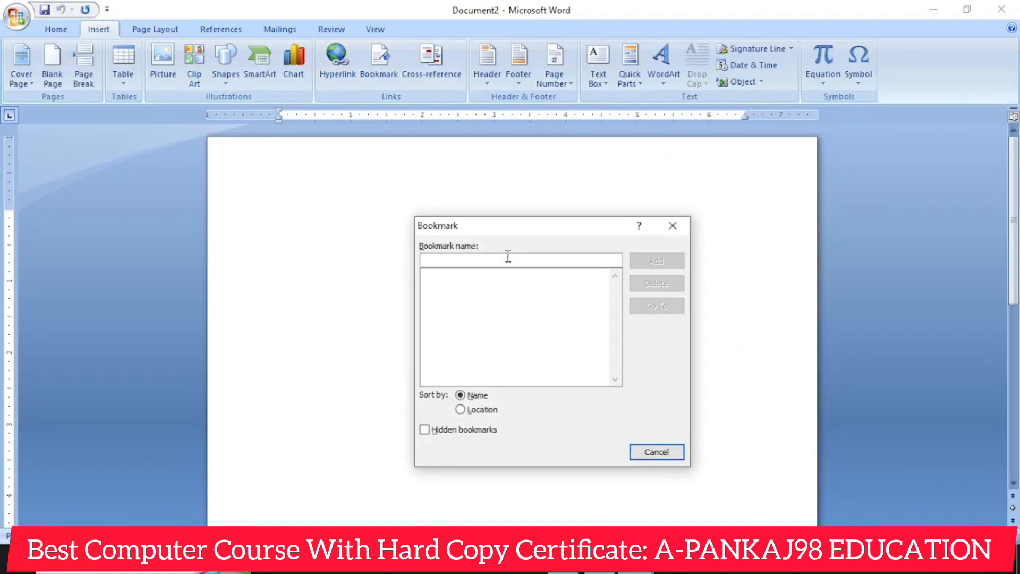
left_click(670, 225)
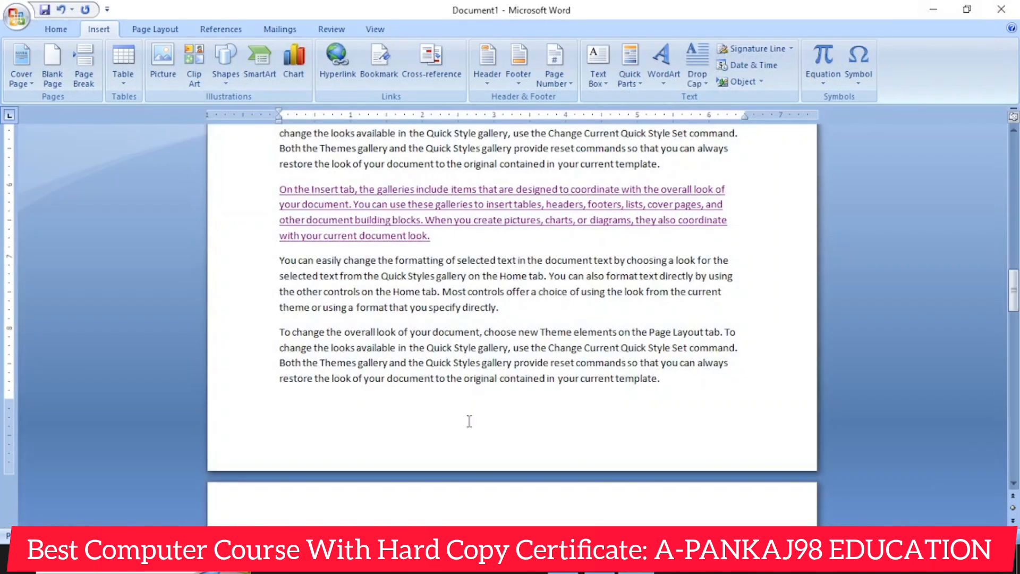
- Place the cursor on the blank last page, go to the saved bookmark from there and close the Bookmark dialog
scroll(469, 421, "down", 5)
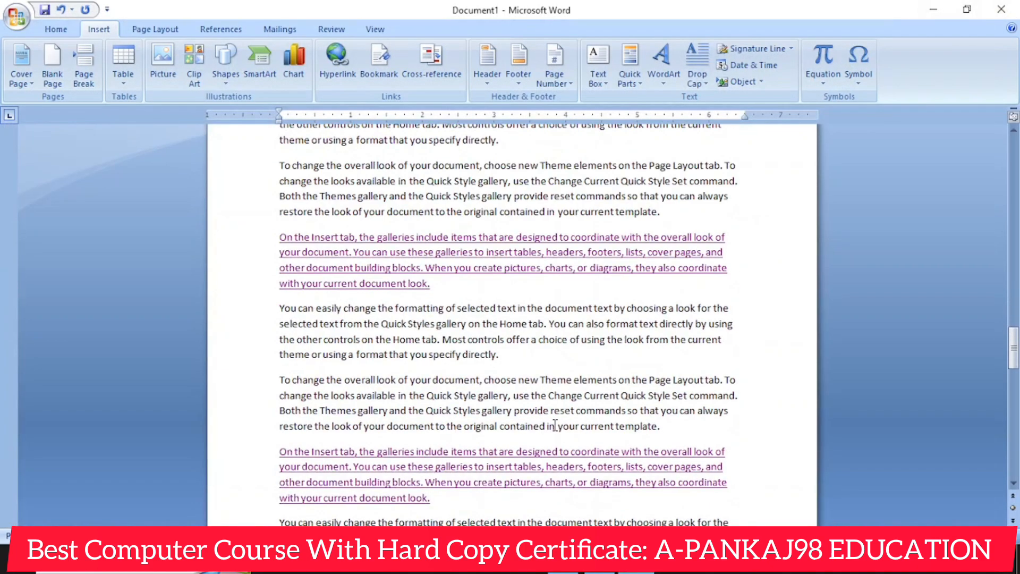
left_click(471, 391)
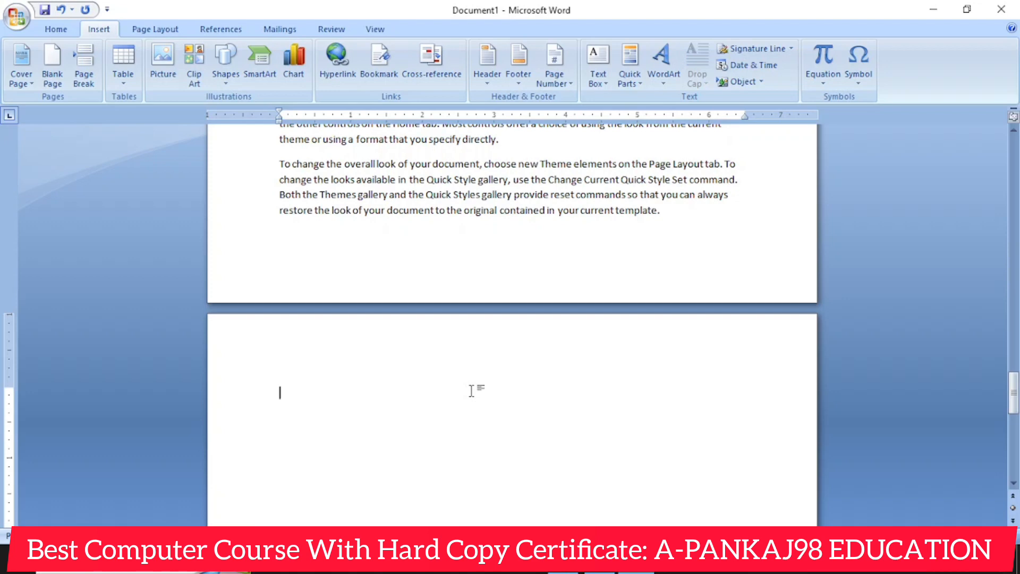
left_click(381, 63)
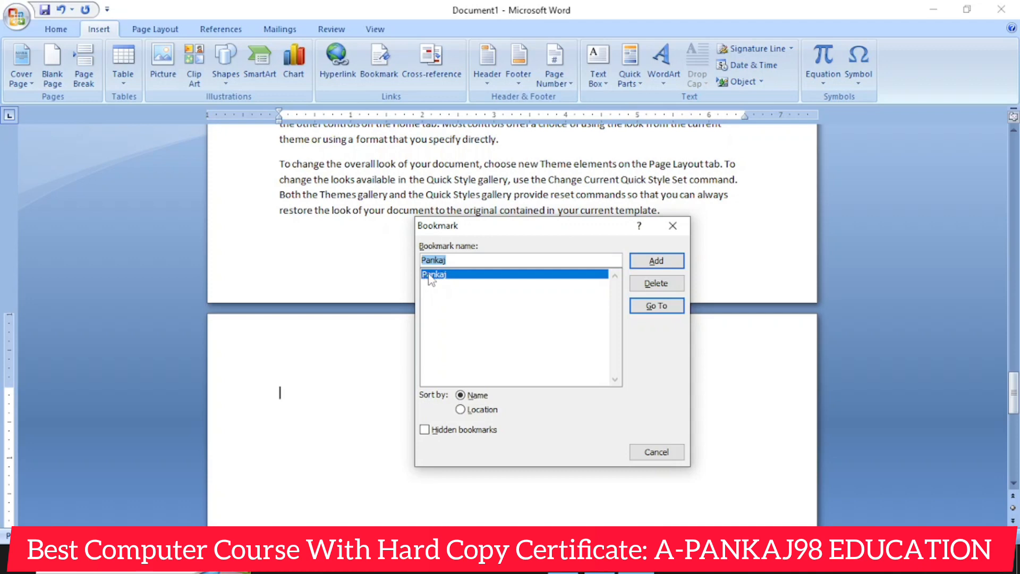
left_click(656, 265)
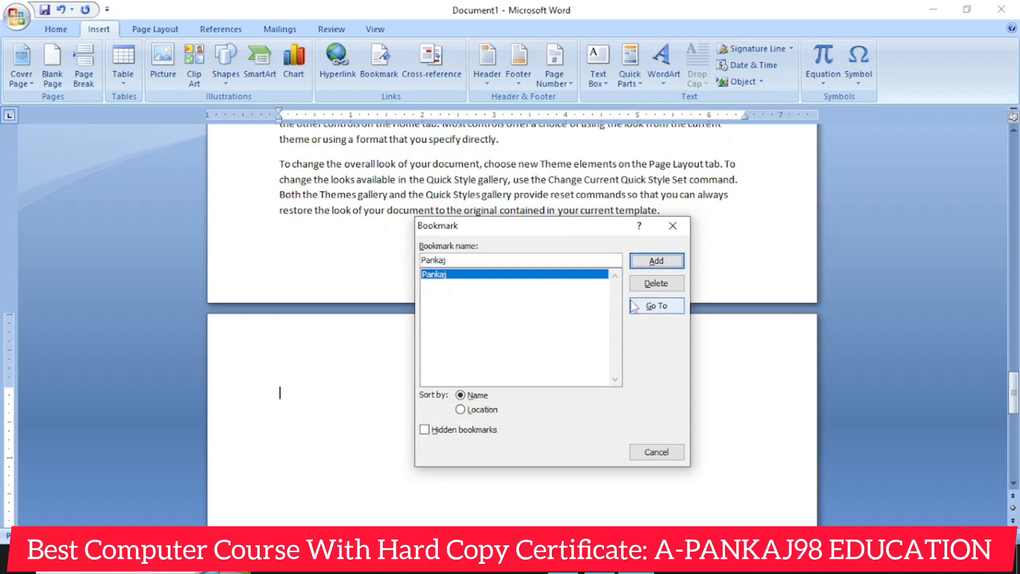
left_click(657, 305)
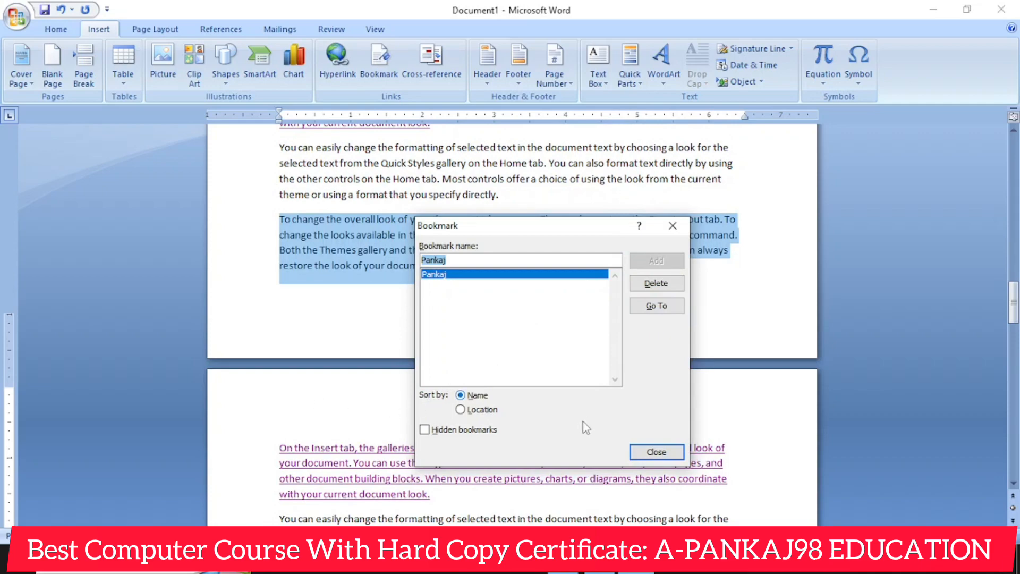
left_click(657, 453)
- Undo the addition of the bookmark and clear the paragraph selection
left_click(465, 413)
scroll(466, 413, "down", 10)
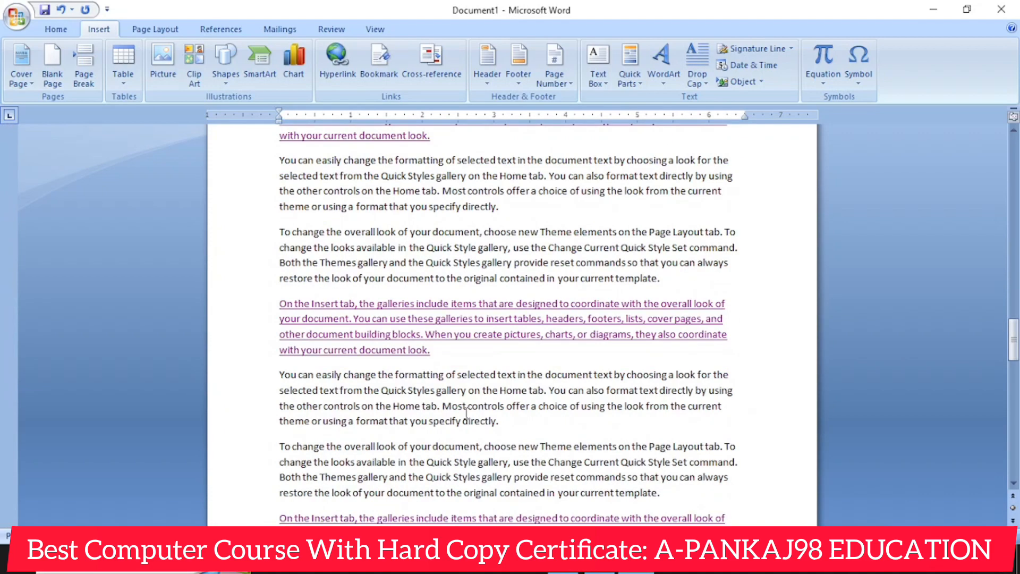
scroll(466, 412, "down", 10)
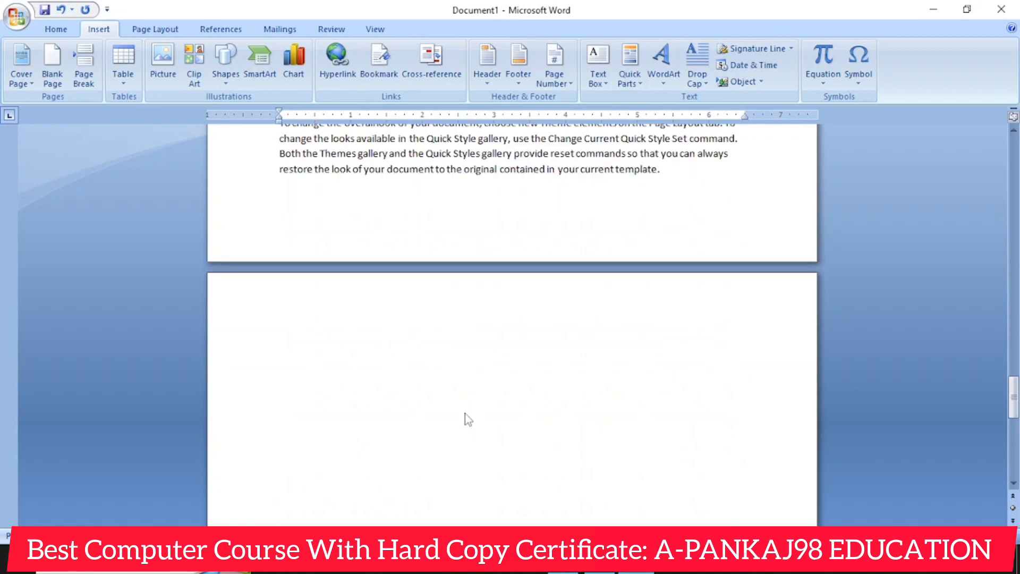
scroll(465, 413, "up", 3)
key("ctrl+z")
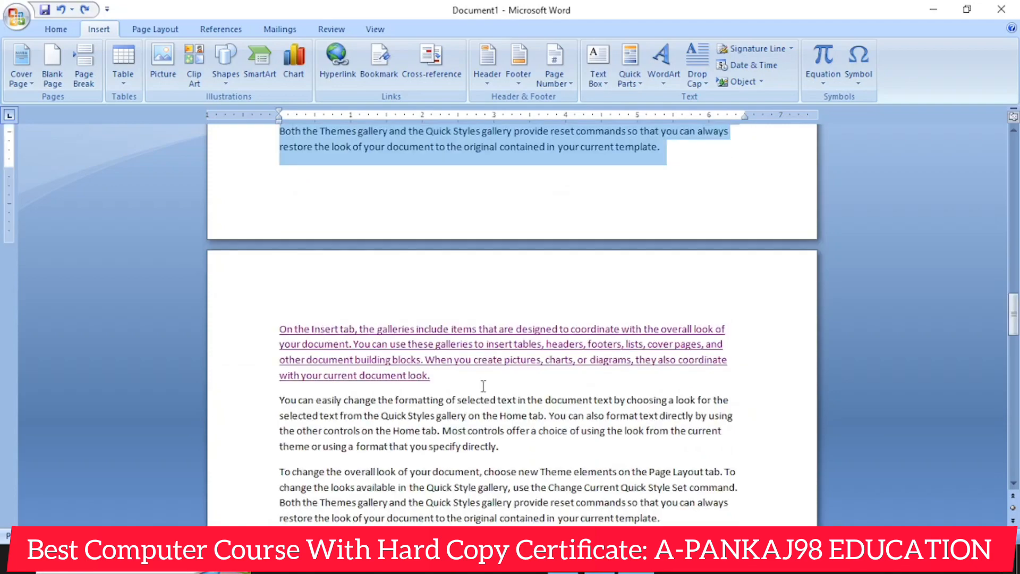
left_click(499, 344)
scroll(497, 345, "up", 15)
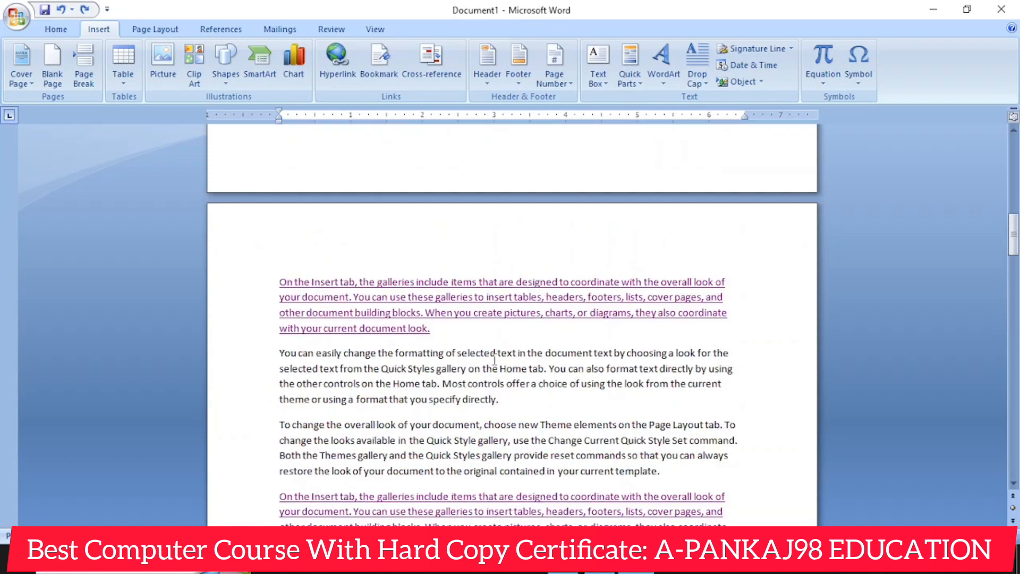
- Place the cursor at the end of the first paragraph on the first page, check the bookmark list and close the Bookmark dialog
scroll(494, 360, "up", 7)
left_click_drag(1016, 216, 1015, 165)
left_click(454, 268)
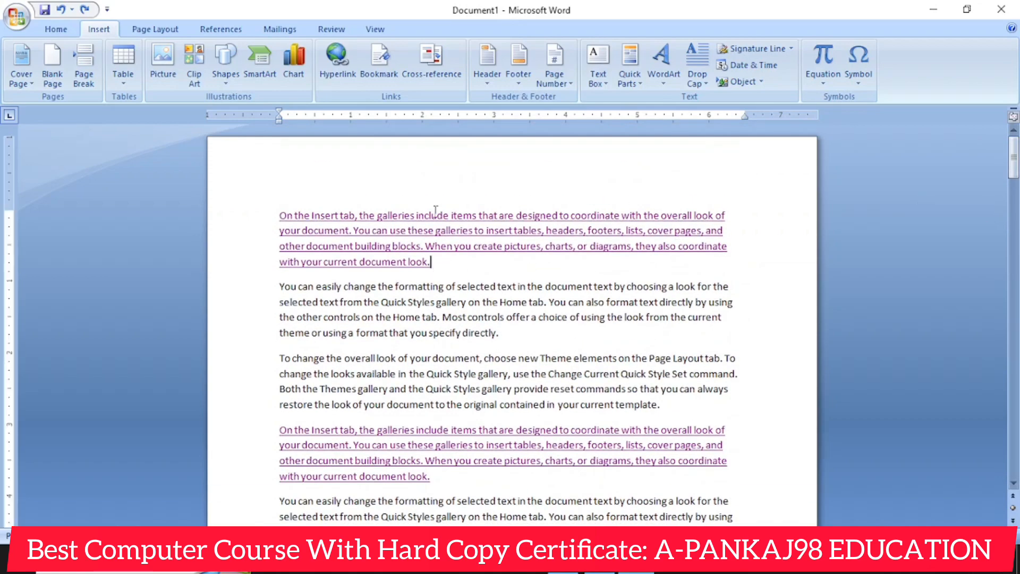
left_click(379, 68)
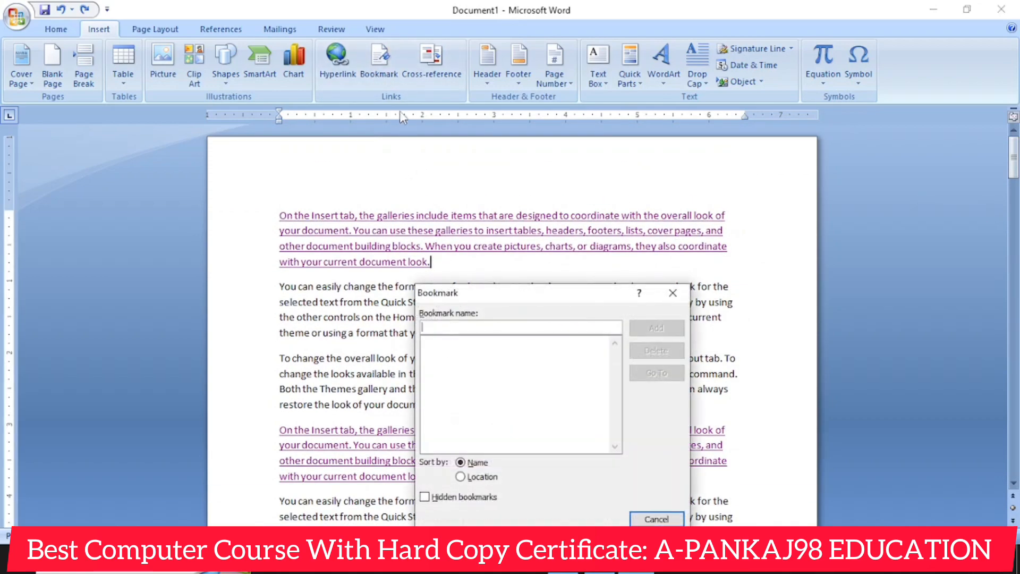
left_click(673, 293)
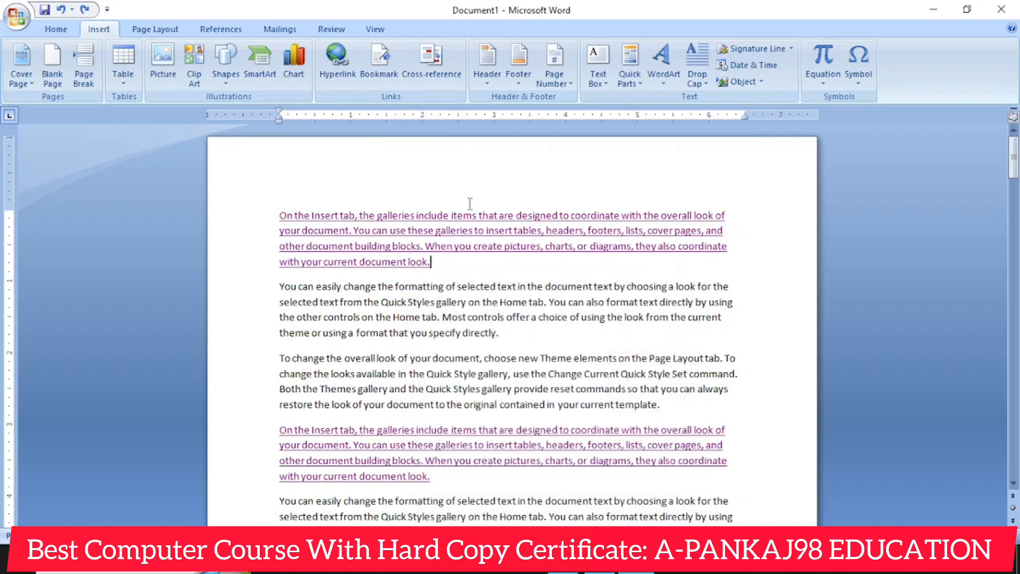
- With the first paragraph selected, try sorting bookmarks by Location, return to sorting by Name, close the dialog and clear the selection
left_click_drag(279, 209, 446, 263)
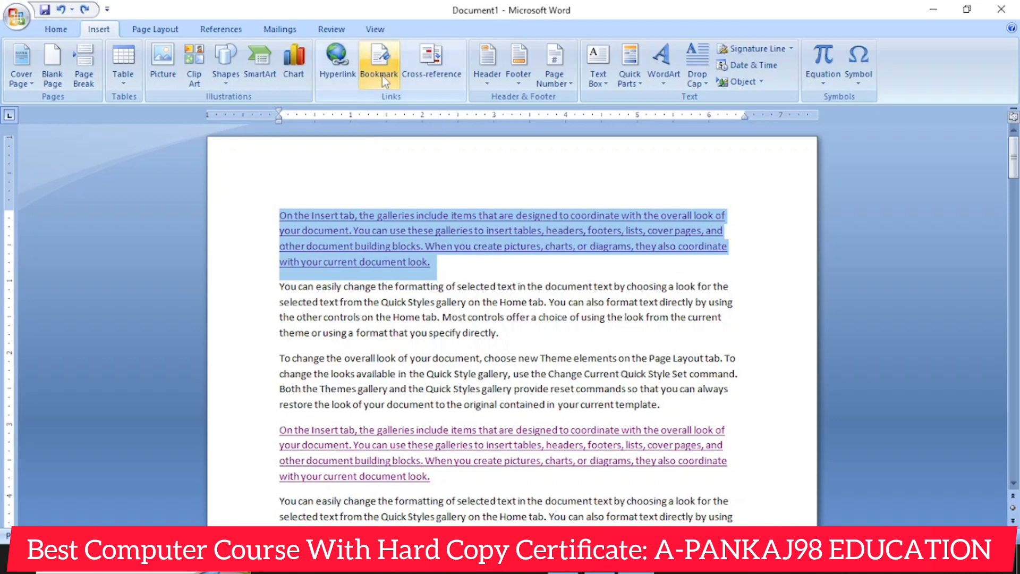
left_click(379, 59)
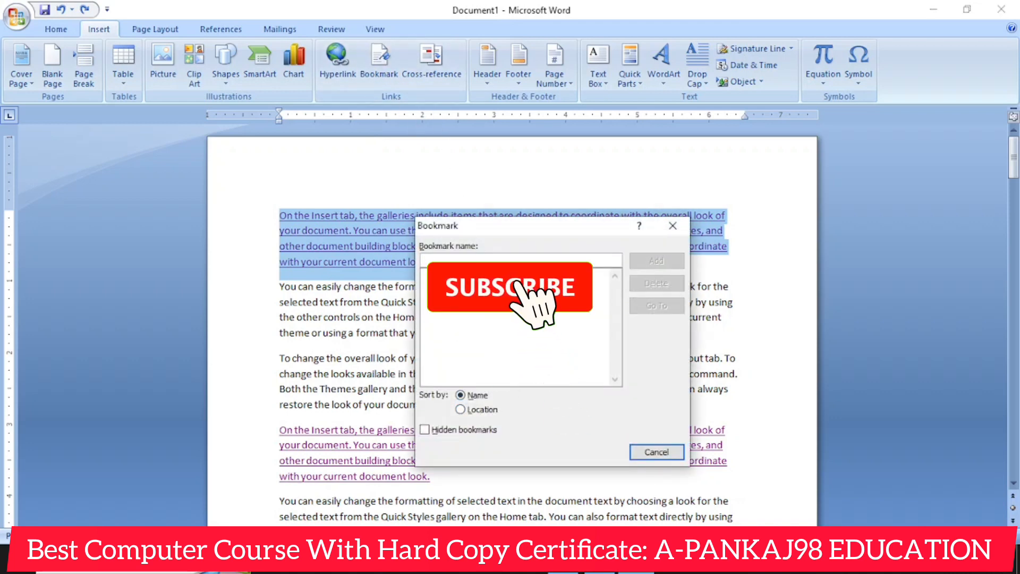
left_click(479, 410)
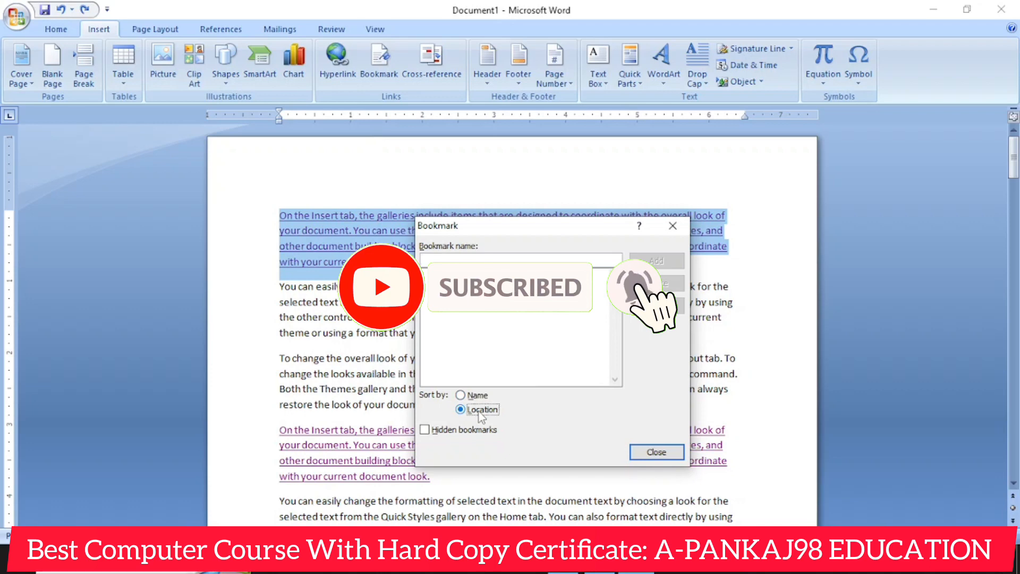
left_click(460, 395)
left_click(658, 452)
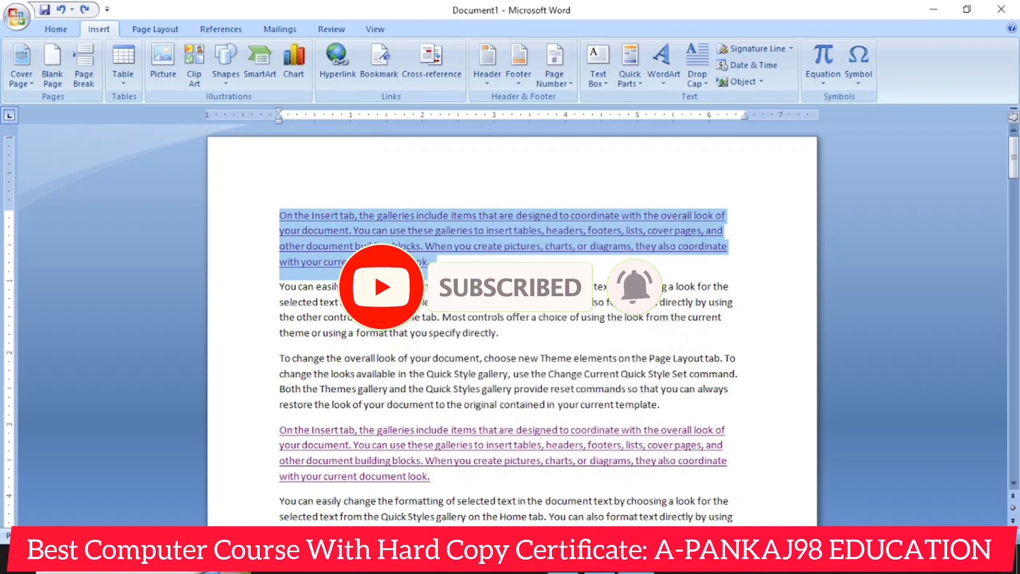
left_click(465, 261)
- Undo the last addition of text at the end of the document, checking the bookmark list before and after
scroll(407, 191, "down", 3)
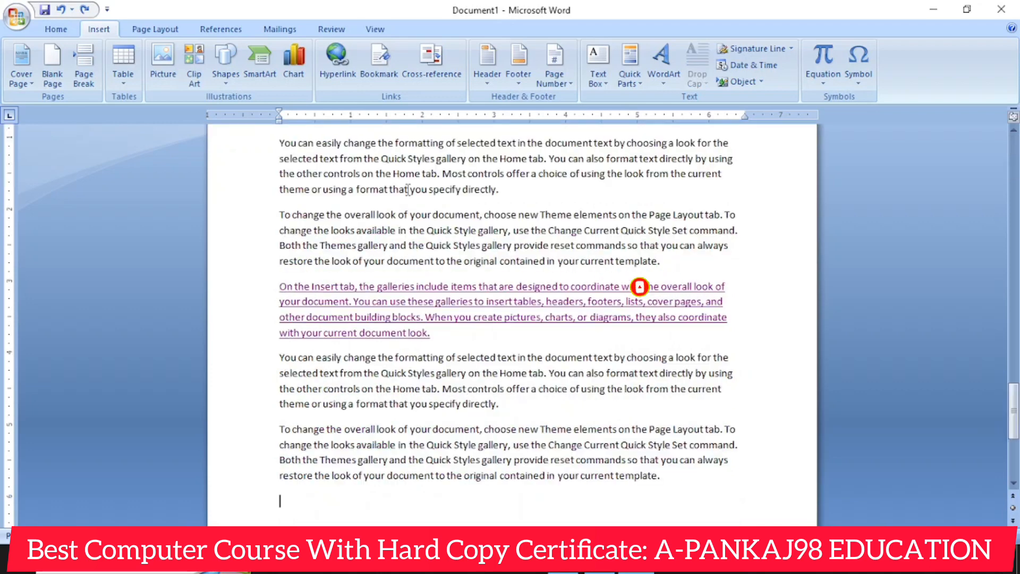
left_click(380, 62)
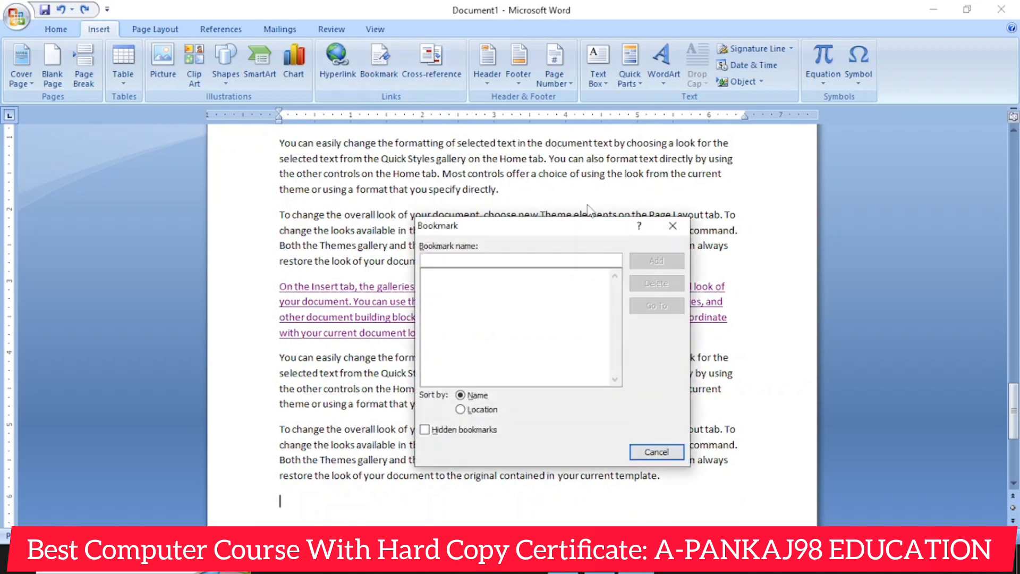
left_click(671, 225)
key("ctrl+z")
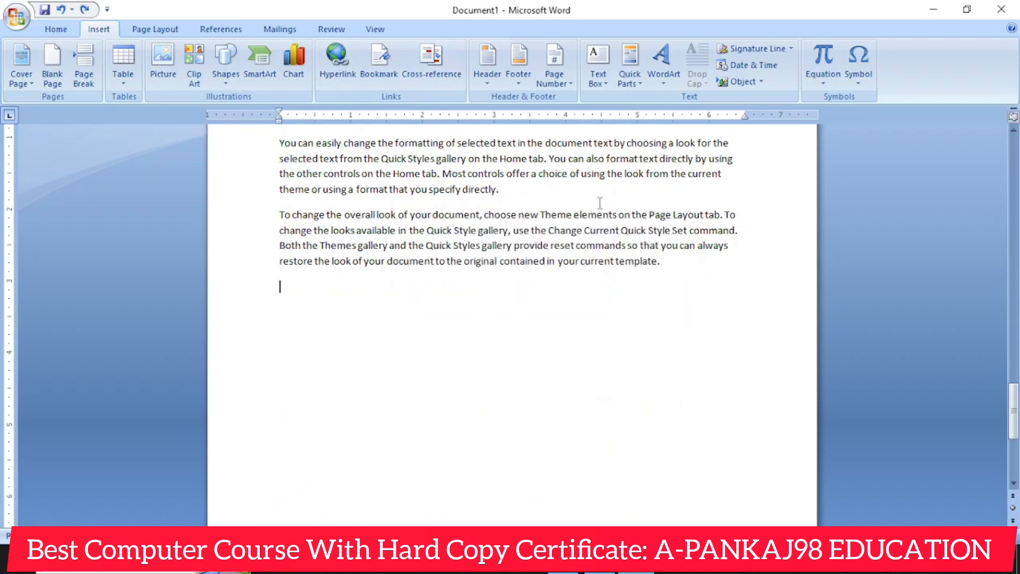
left_click(383, 77)
left_click(322, 272)
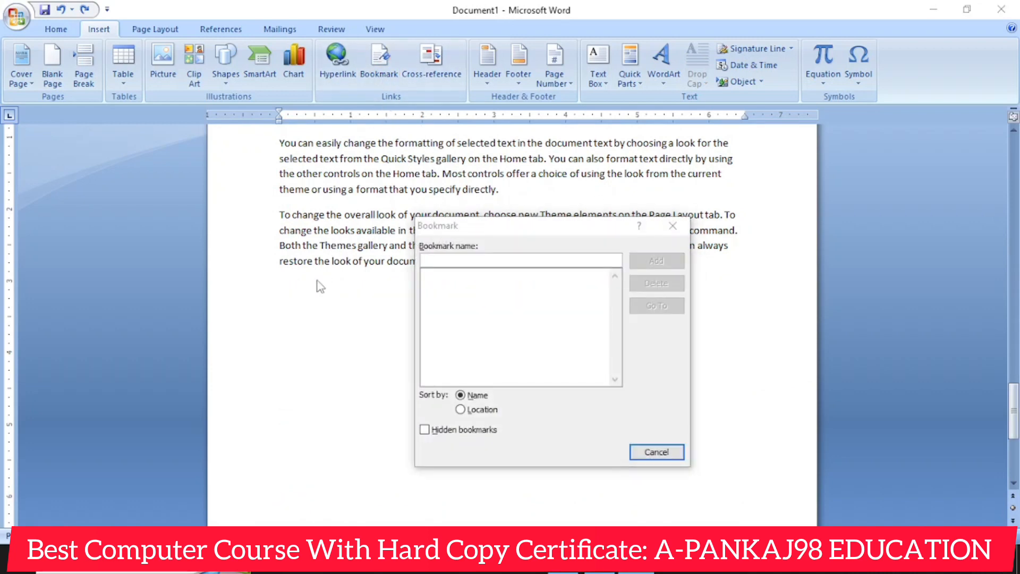
left_click(647, 452)
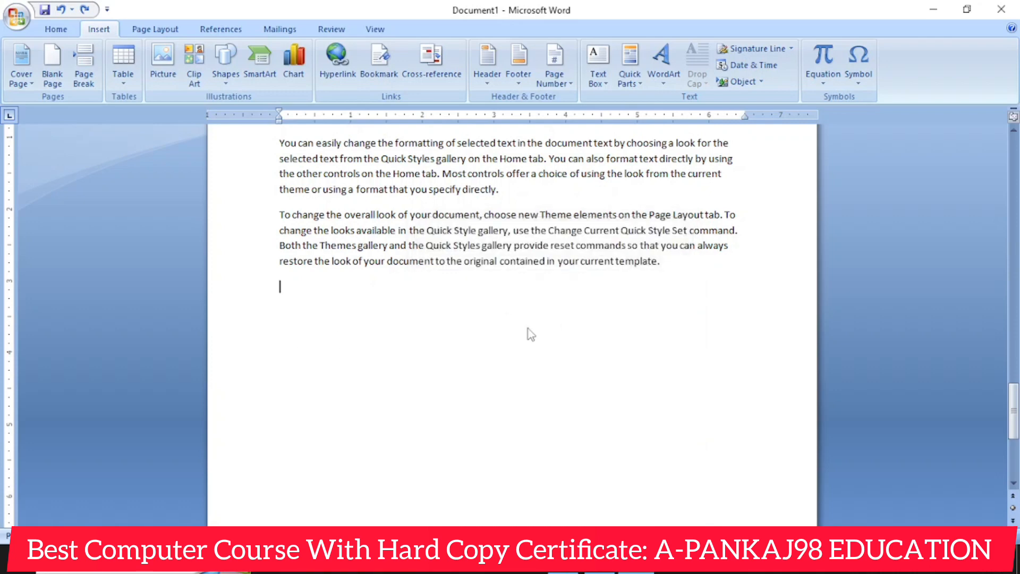
- Select the last paragraph of the document and add a bookmark to it, named with the person's first name
left_click_drag(262, 221, 670, 276)
scroll(364, 383, "down", 2)
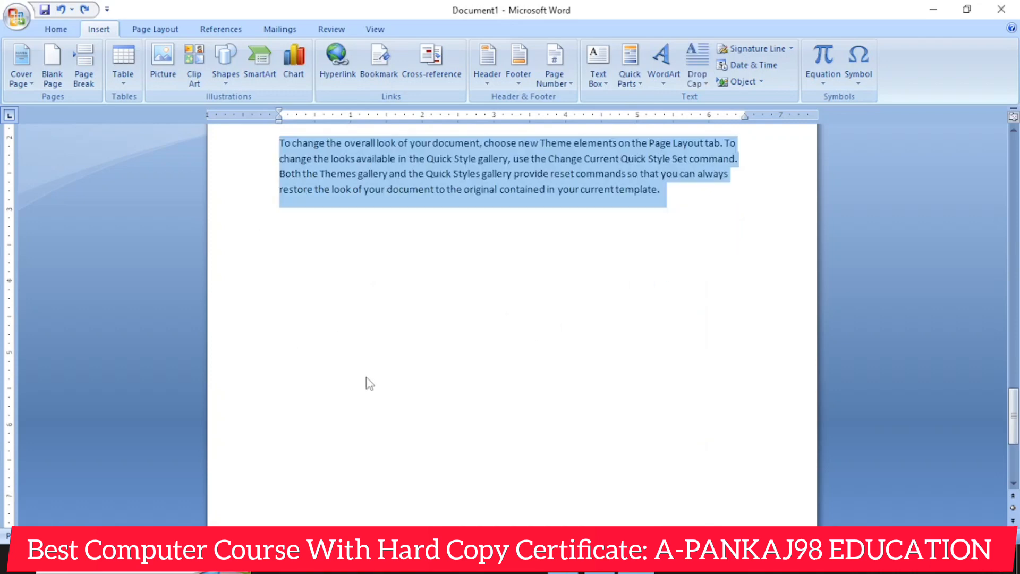
scroll(365, 383, "up", 5)
left_click(371, 84)
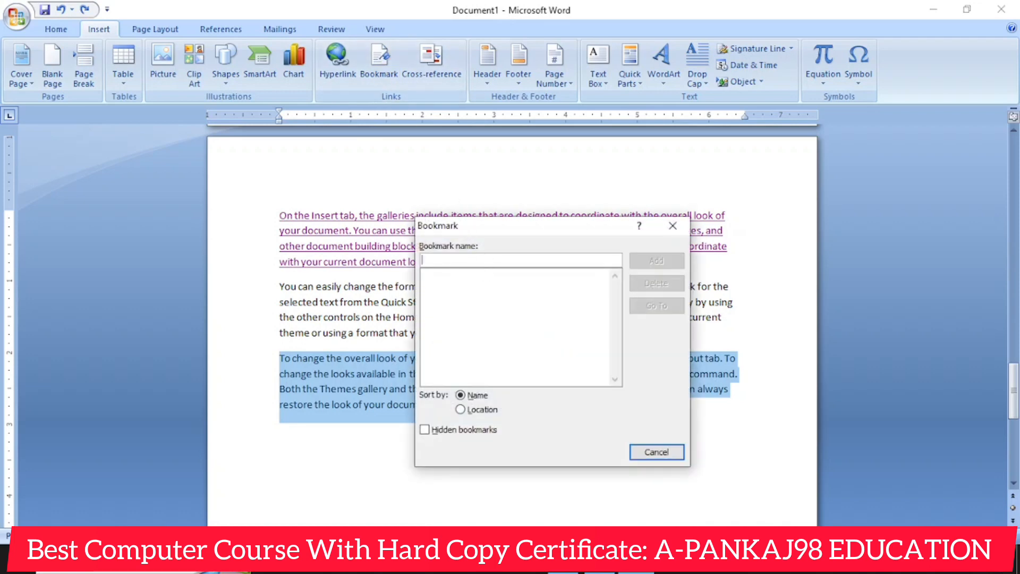
type("pankja")
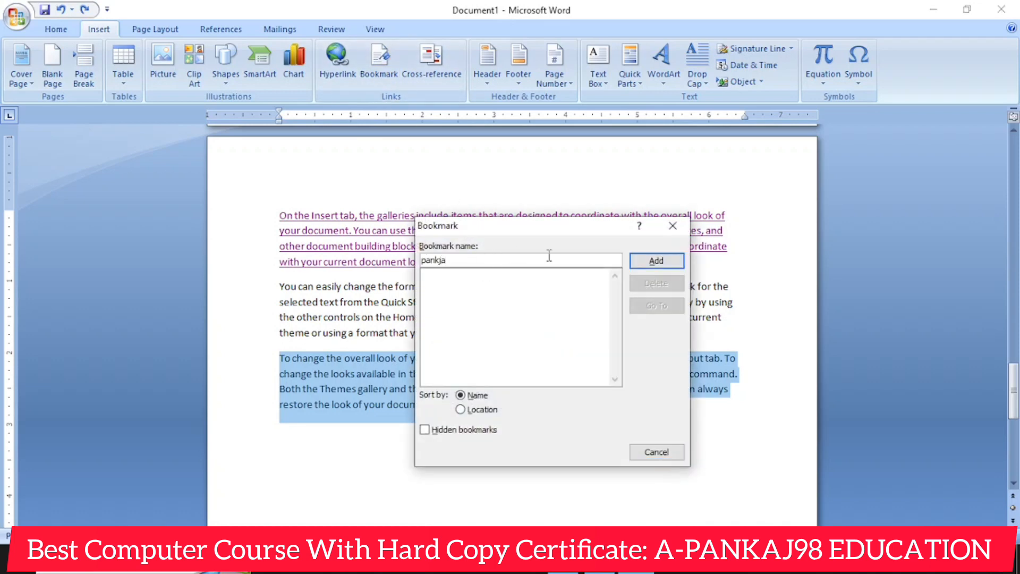
left_click(652, 267)
left_click(722, 259)
- From the first paragraph of the document, go to the saved bookmark, close the Bookmark dialog and clear the text selection
scroll(383, 367, "up", 3)
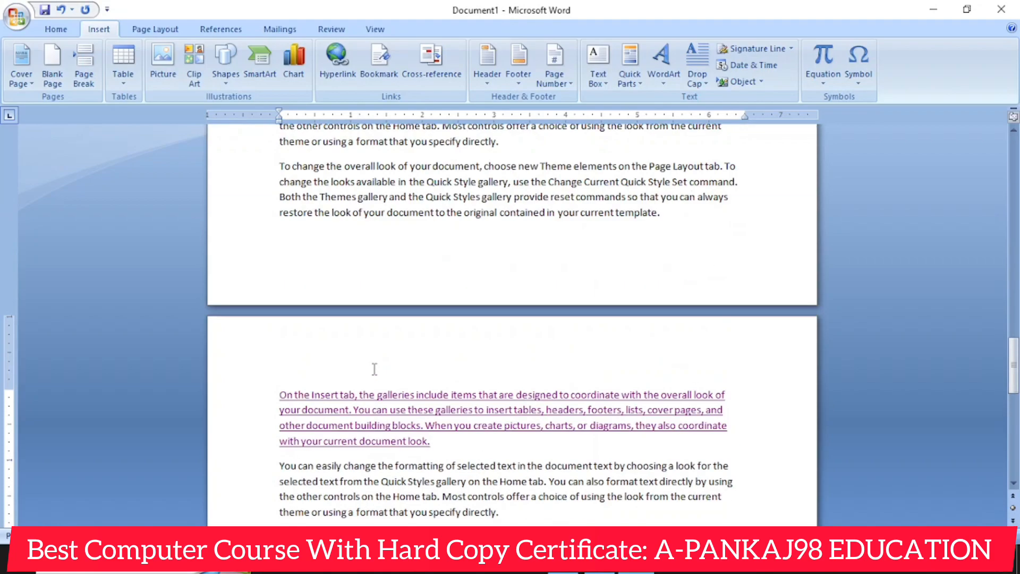
scroll(374, 369, "up", 20)
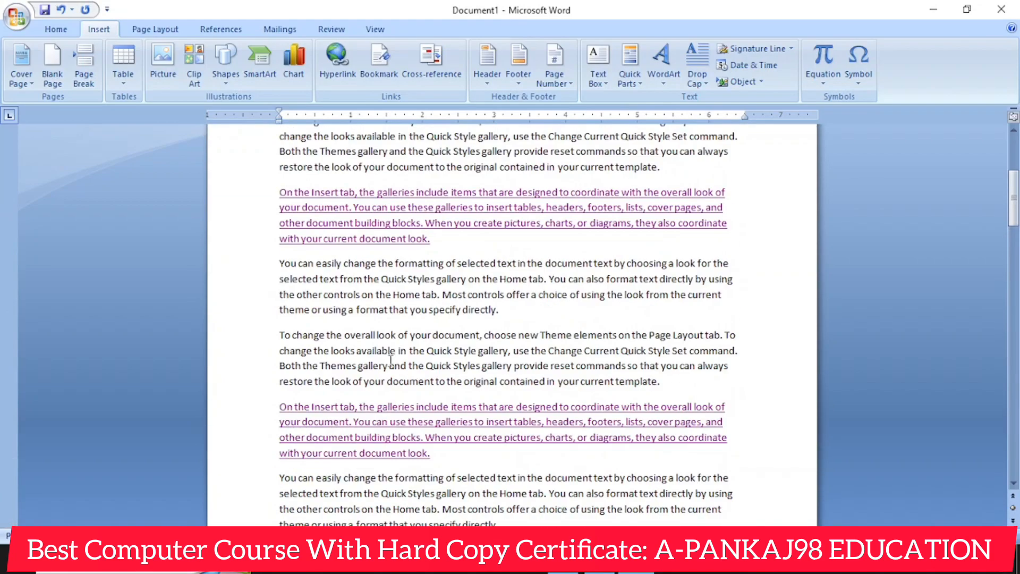
scroll(391, 361, "up", 5)
left_click(441, 258)
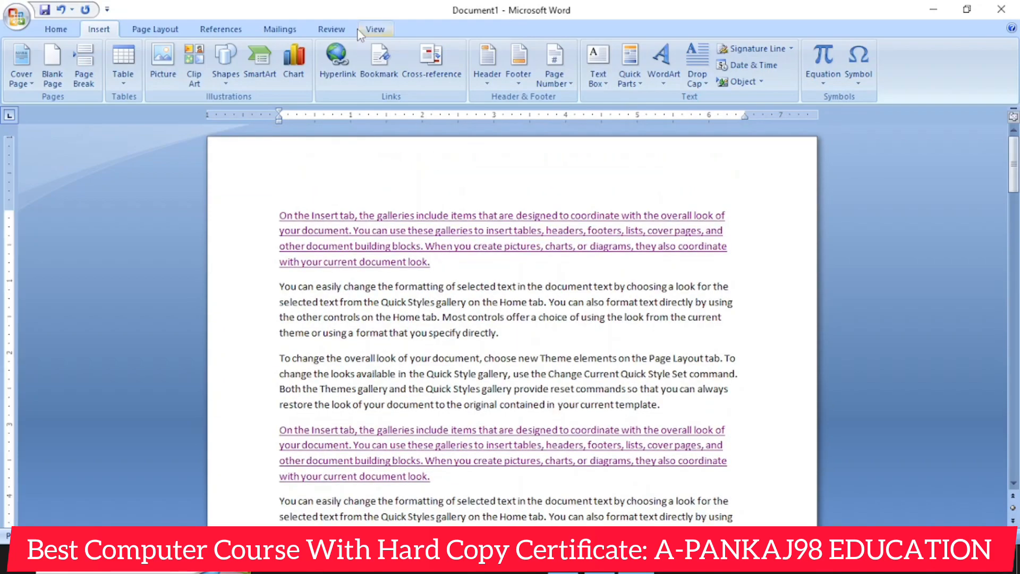
left_click(391, 62)
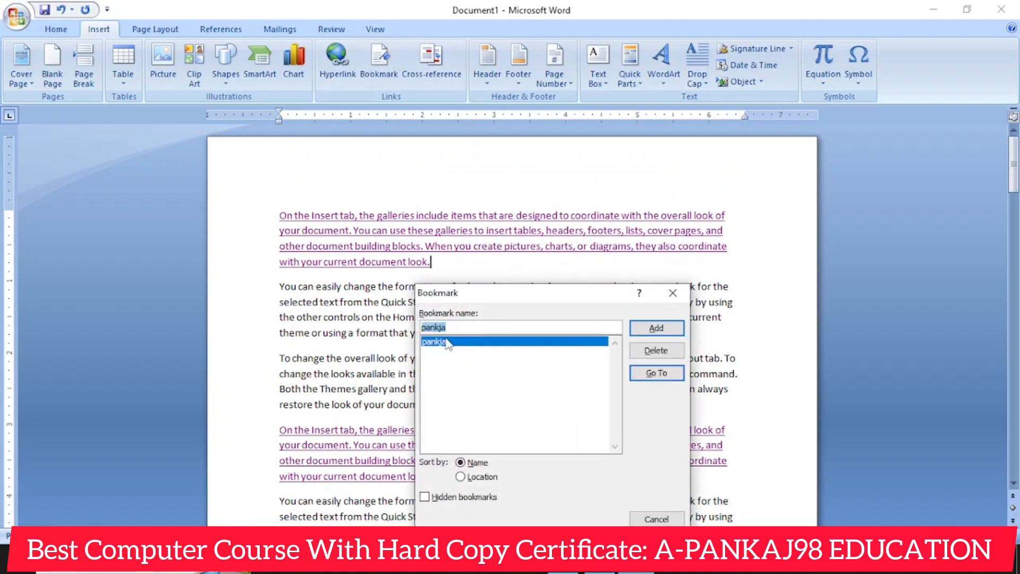
left_click(664, 375)
left_click(665, 298)
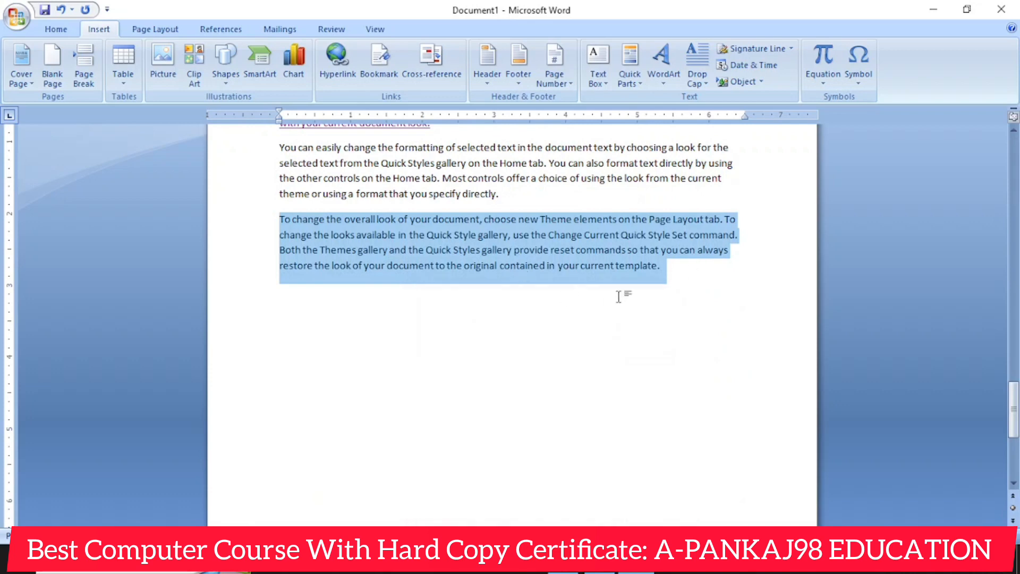
left_click(563, 296)
- View the saved bookmark in the Bookmark dialog, close it and delete the empty drawing canvas below the last paragraph
left_click(370, 75)
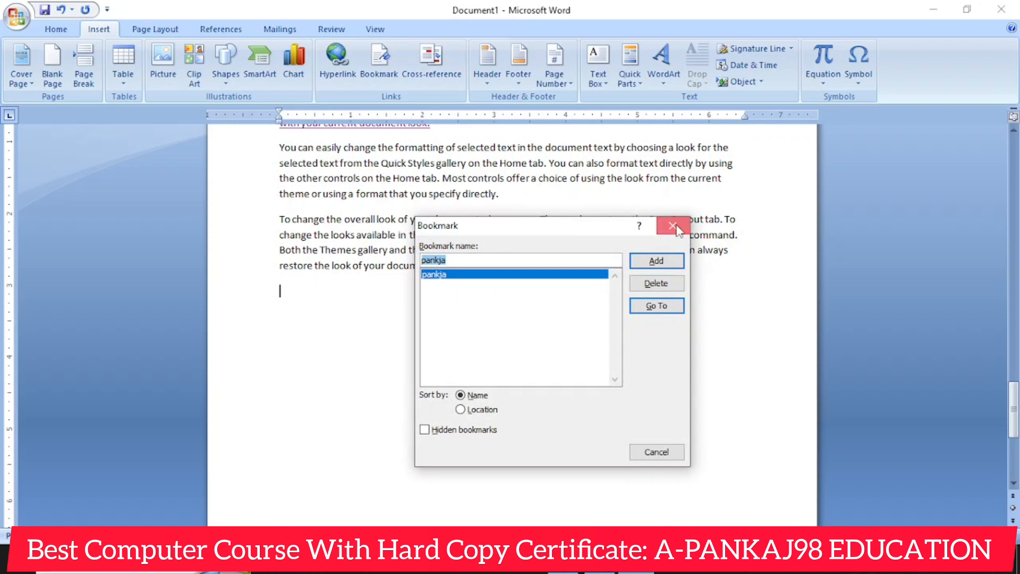
left_click(673, 226)
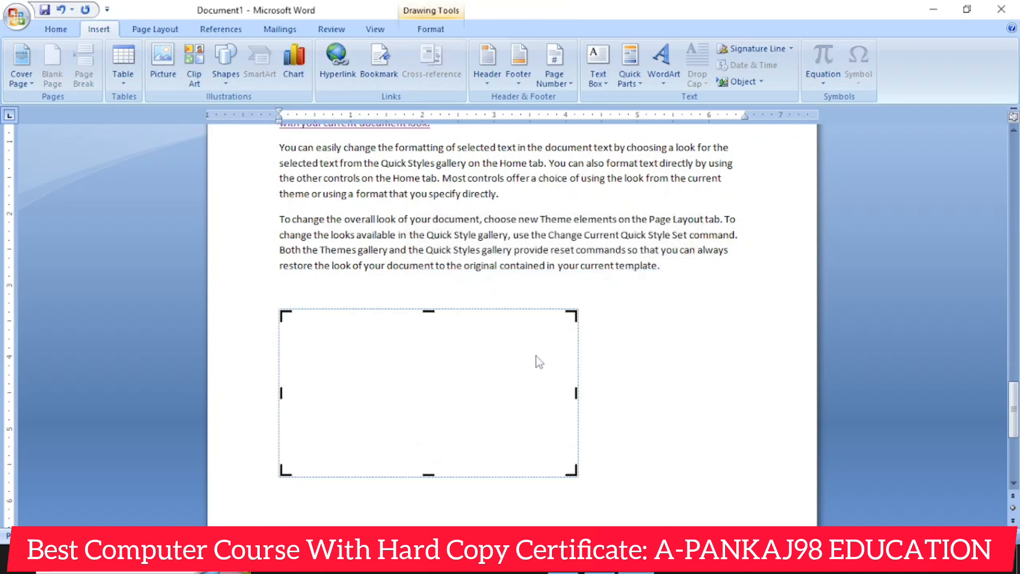
key("Delete")
scroll(530, 353, "up", 2)
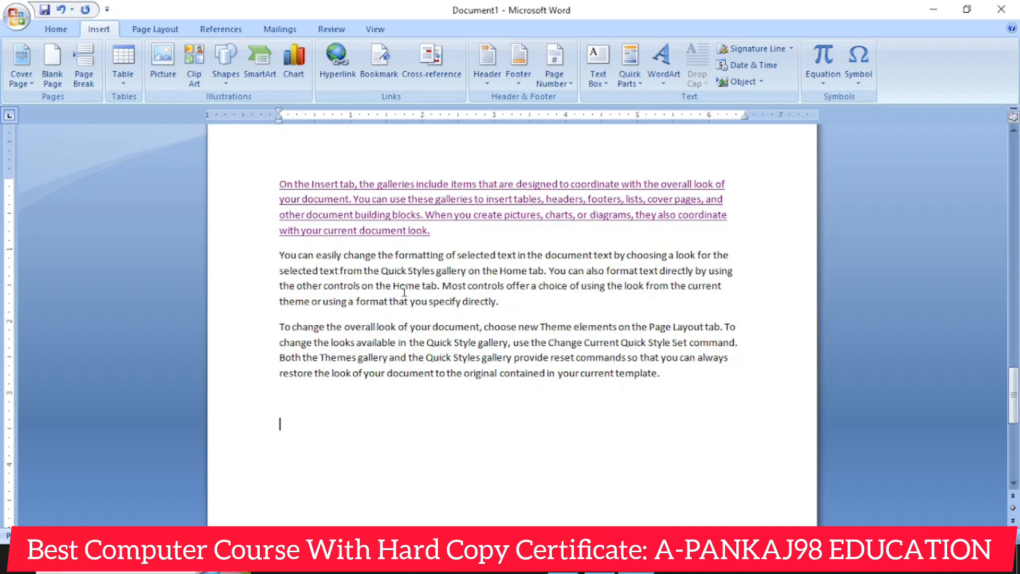
- View the Cross-reference dialog, close it without inserting a reference and return to the first page
left_click(431, 61)
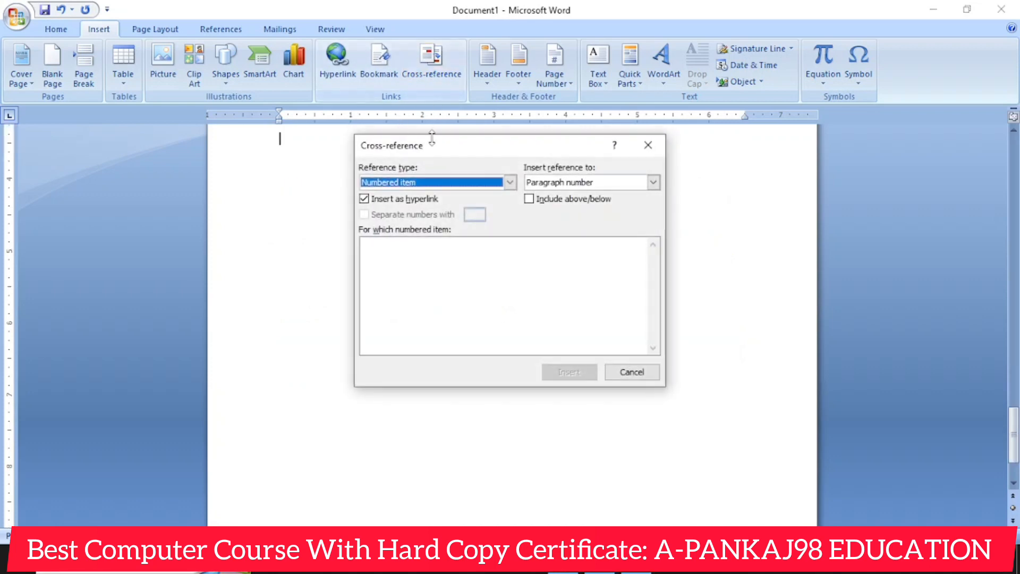
left_click(649, 145)
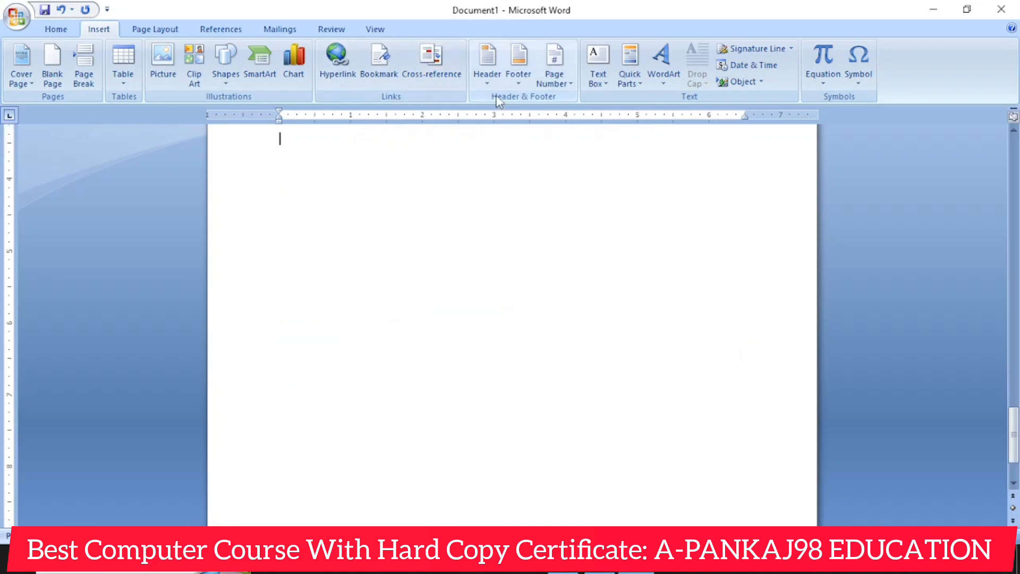
scroll(415, 352, "up", 10)
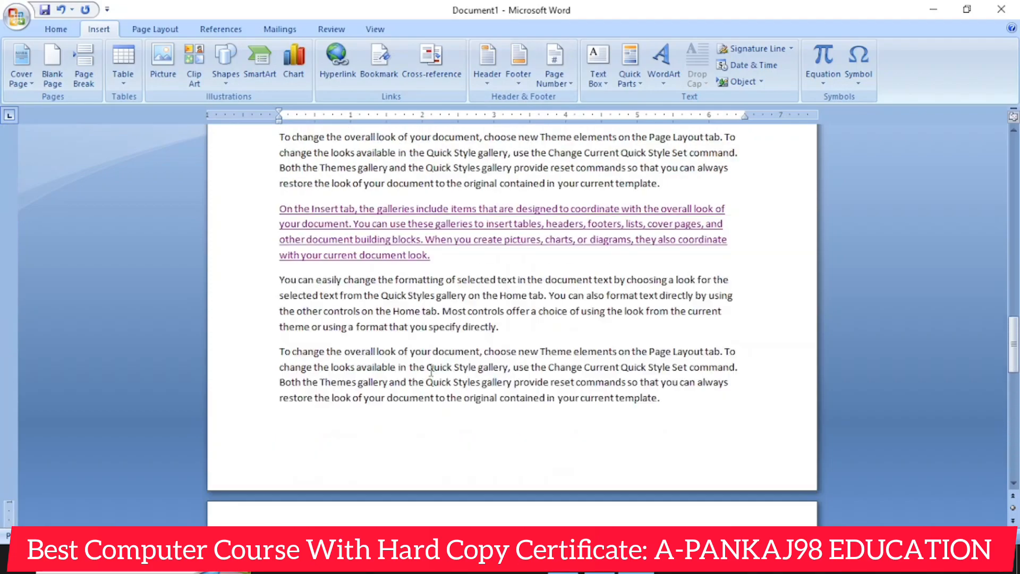
left_click_drag(1013, 314, 1013, 168)
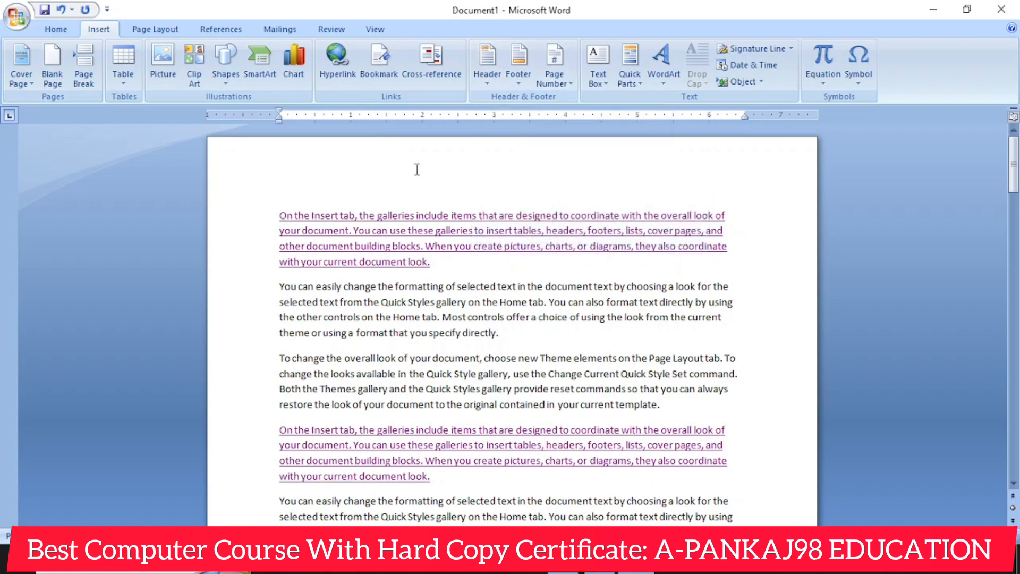
scroll(304, 467, "down", 3)
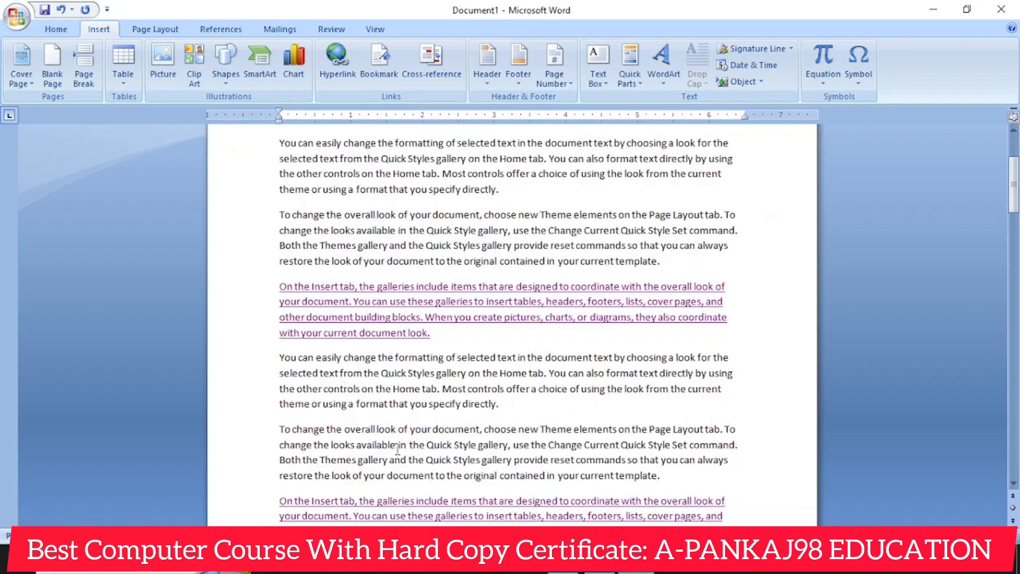
key("ctrl+Return")
scroll(440, 404, "up", 10)
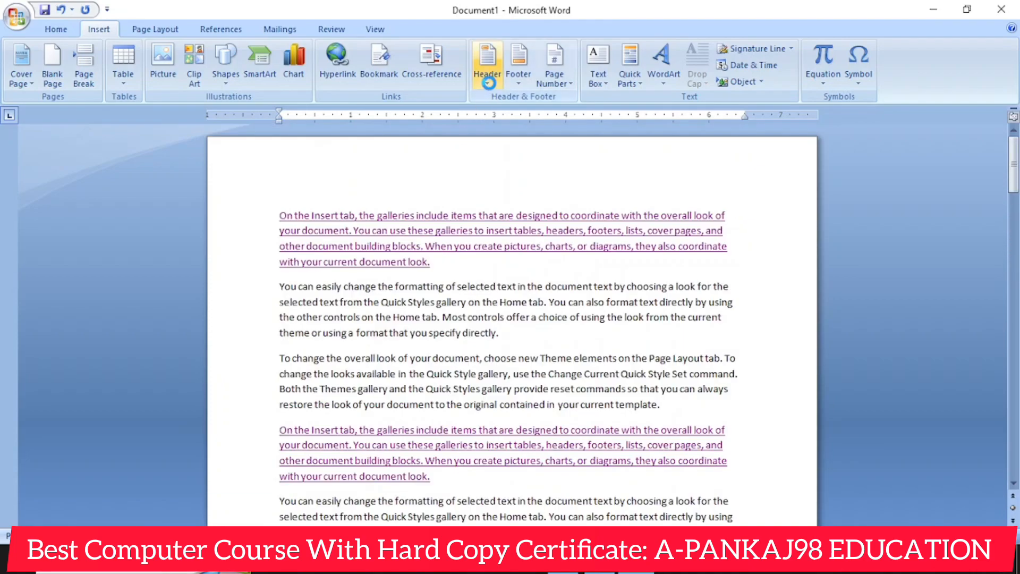
- Insert the built-in Alphabet header from the header gallery into the document
left_click(489, 80)
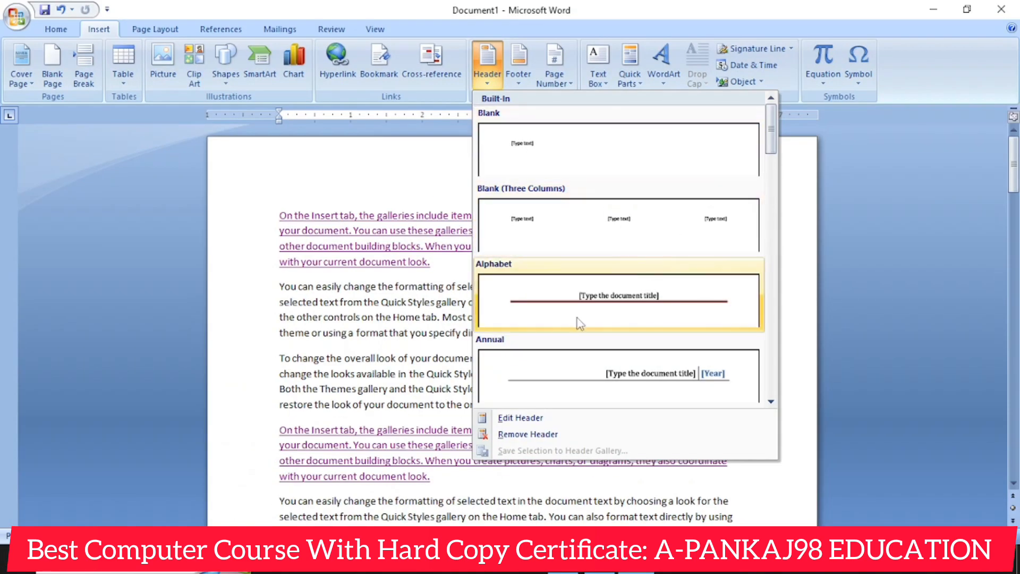
scroll(574, 319, "down", 5)
scroll(526, 298, "down", 2)
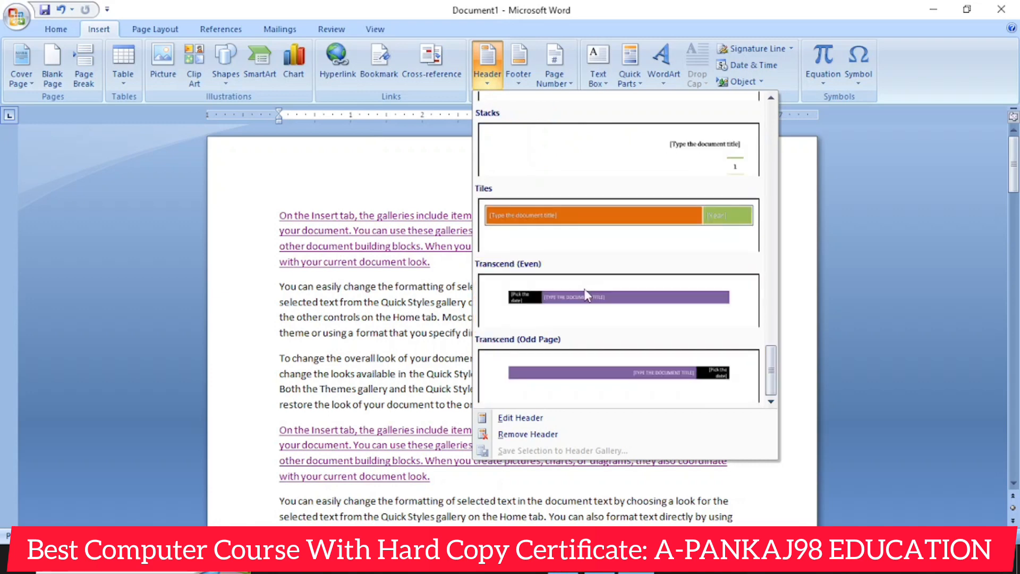
scroll(656, 221, "up", 4)
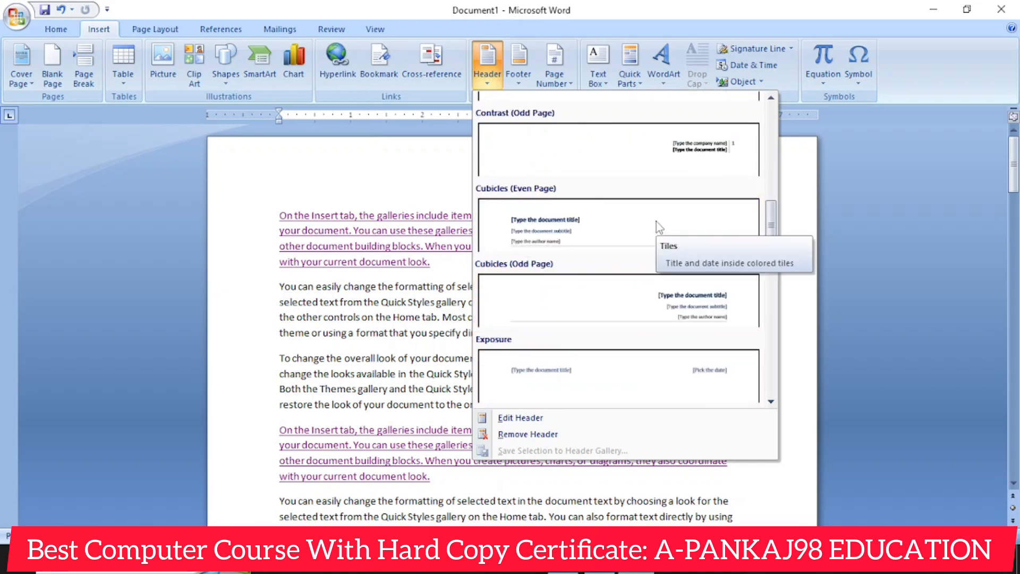
scroll(656, 221, "down", 4)
scroll(594, 289, "up", 10)
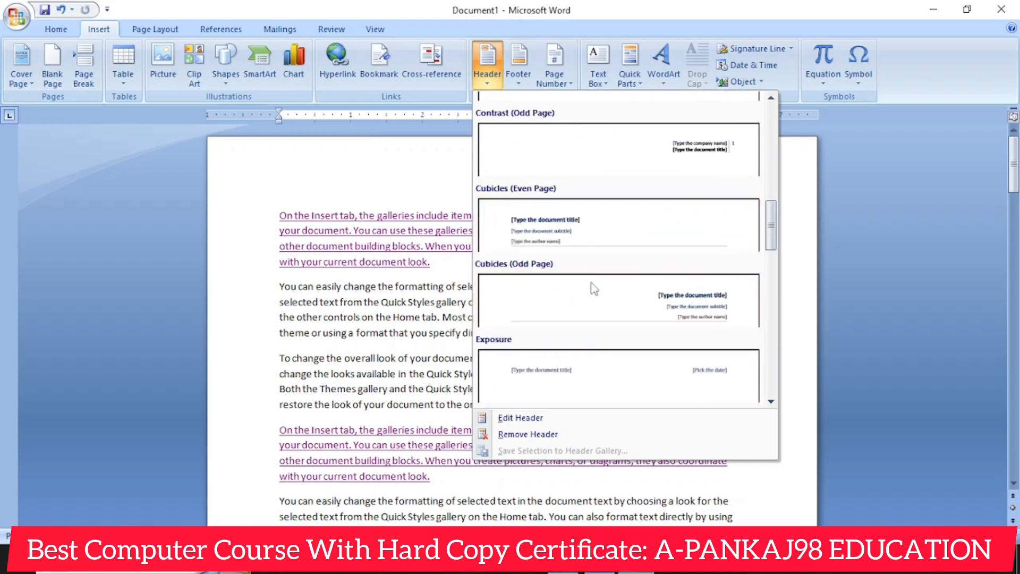
left_click(650, 311)
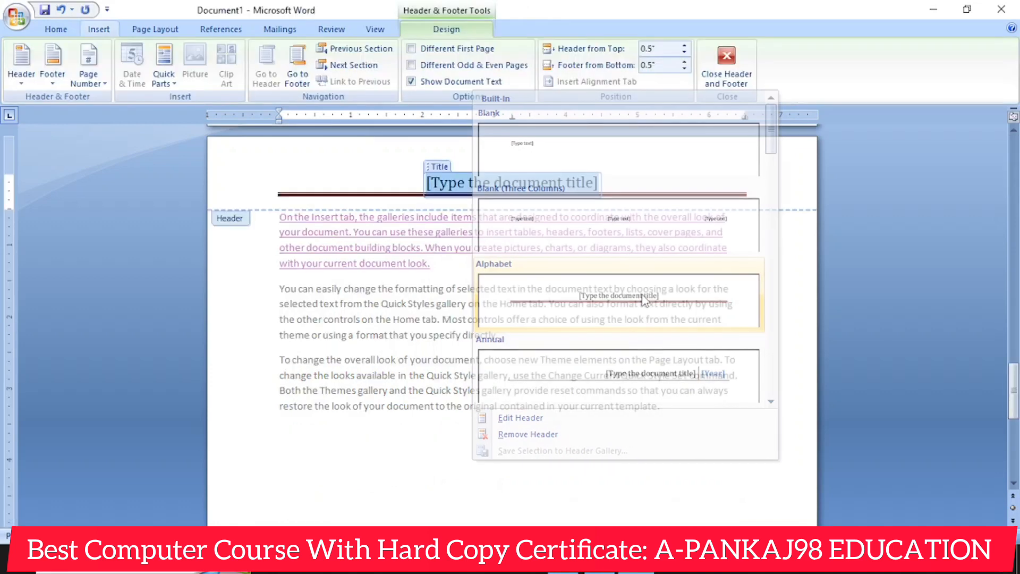
- Enter A-PANKAJ98 EDUCATION as the document title in the header
type("A")
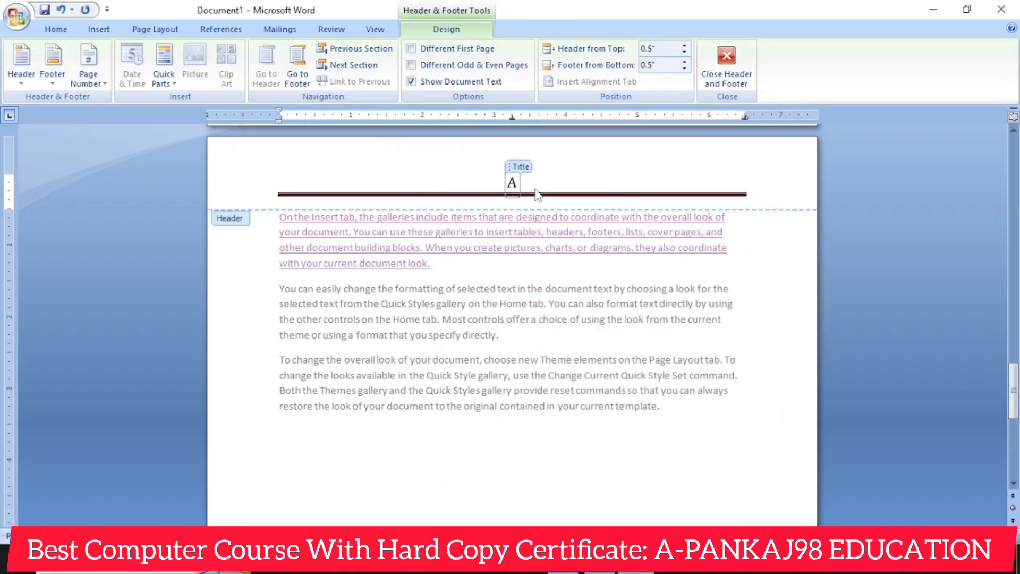
type("-PA")
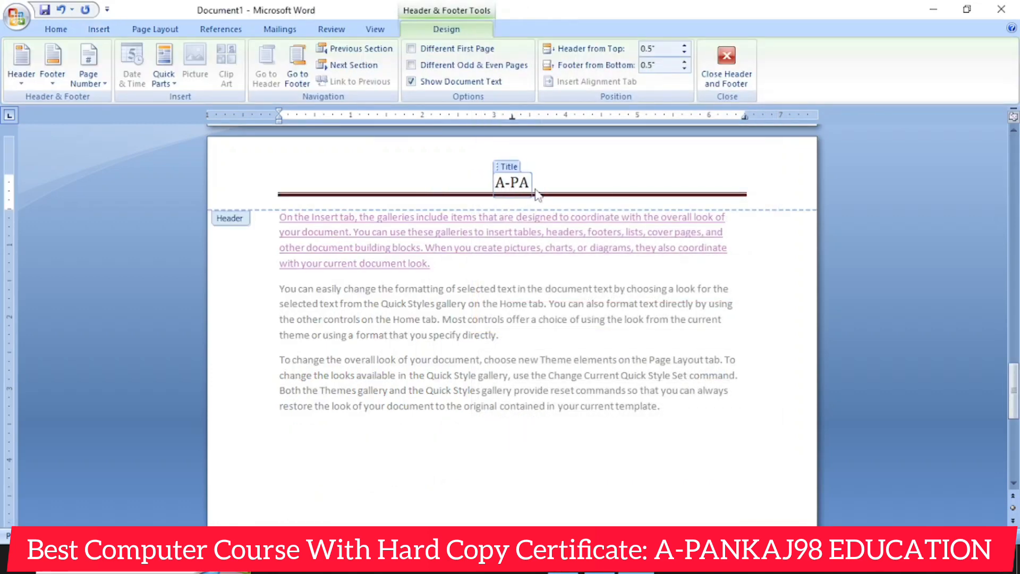
type("NKAJ98 EDU")
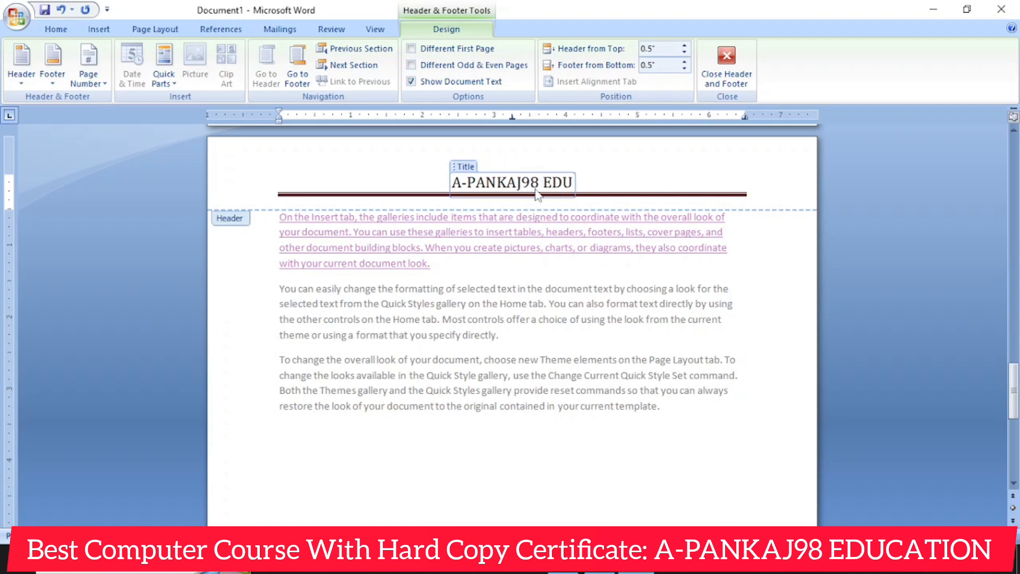
type("CATION")
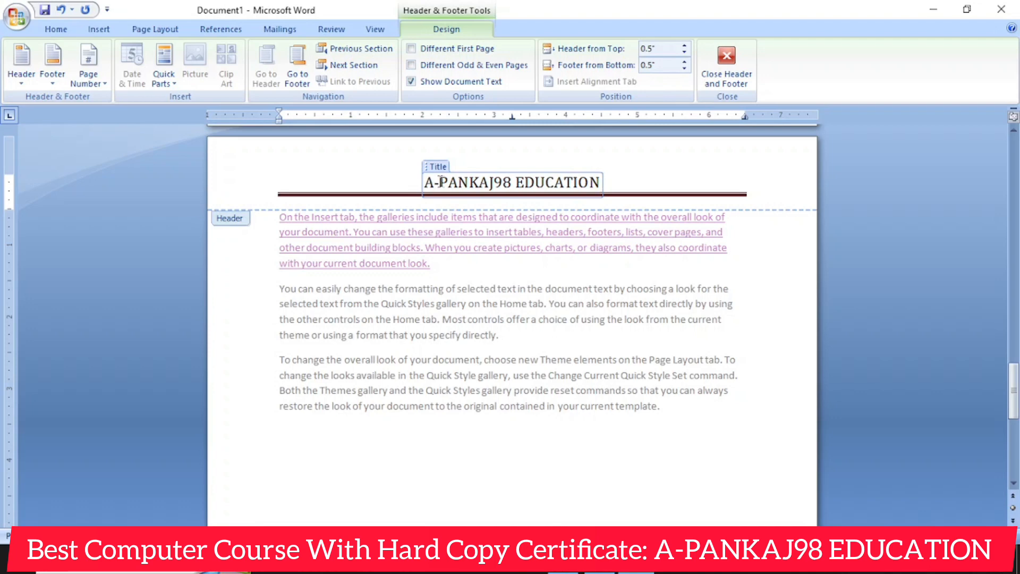
- Select all the header text and enlarge it to 36 pt
key("ctrl+a")
key("ctrl+bracketright")
key("ctrl+bracketright")
key("ctrl+bracketright")
key("ctrl+bracketright")
key("ctrl+bracketright")
key("ctrl+bracketright")
key("ctrl+bracketright")
key("ctrl+bracketright")
key("ctrl+bracketright")
key("ctrl+bracketright")
key("ctrl+bracketright")
key("ctrl+bracketright")
key("ctrl+bracketright")
key("ctrl+bracketright")
key("ctrl+bracketright")
key("ctrl+bracketright")
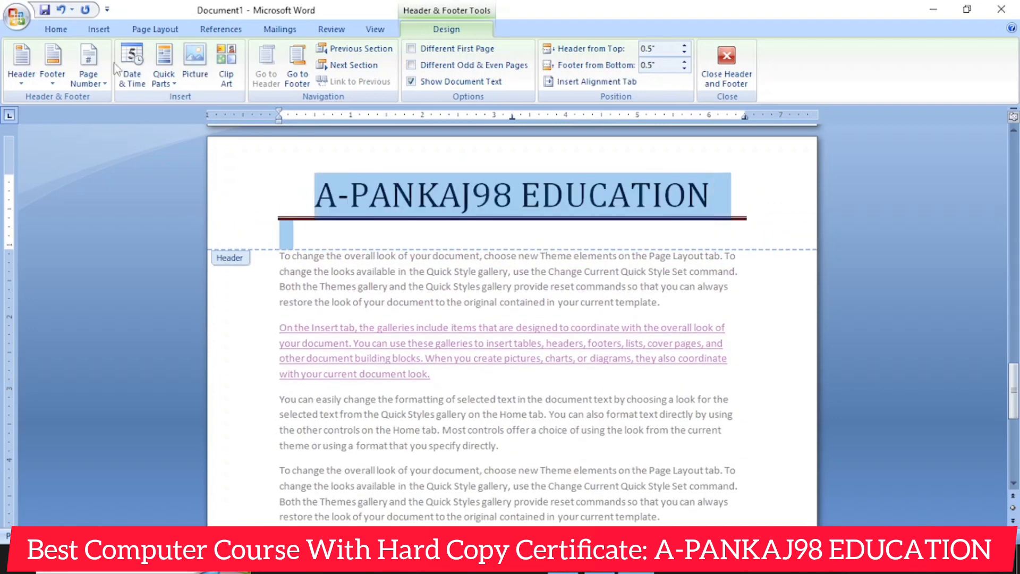
- Color the header title red, set its font to Algerian and return to the document body
left_click(56, 29)
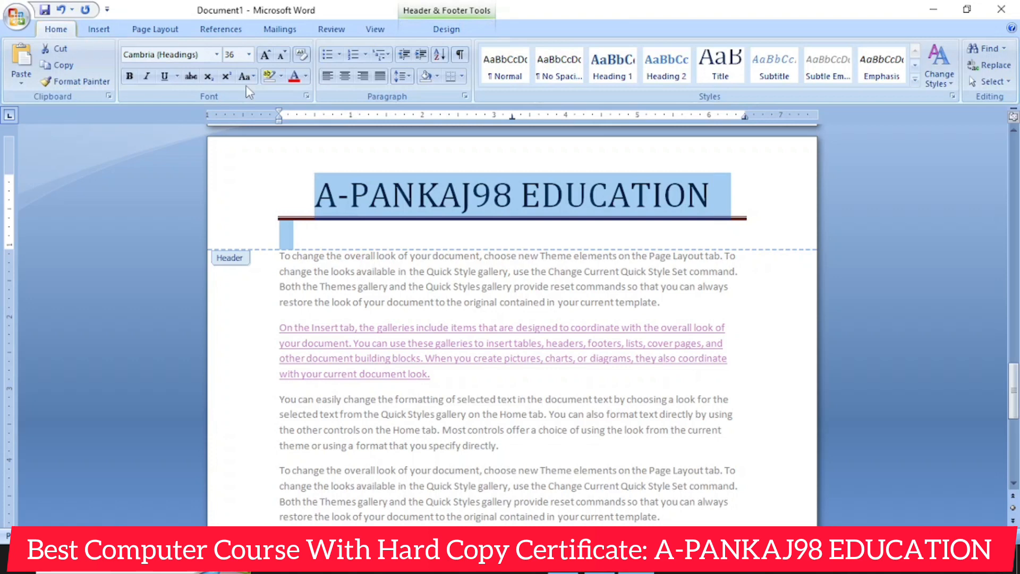
left_click(289, 77)
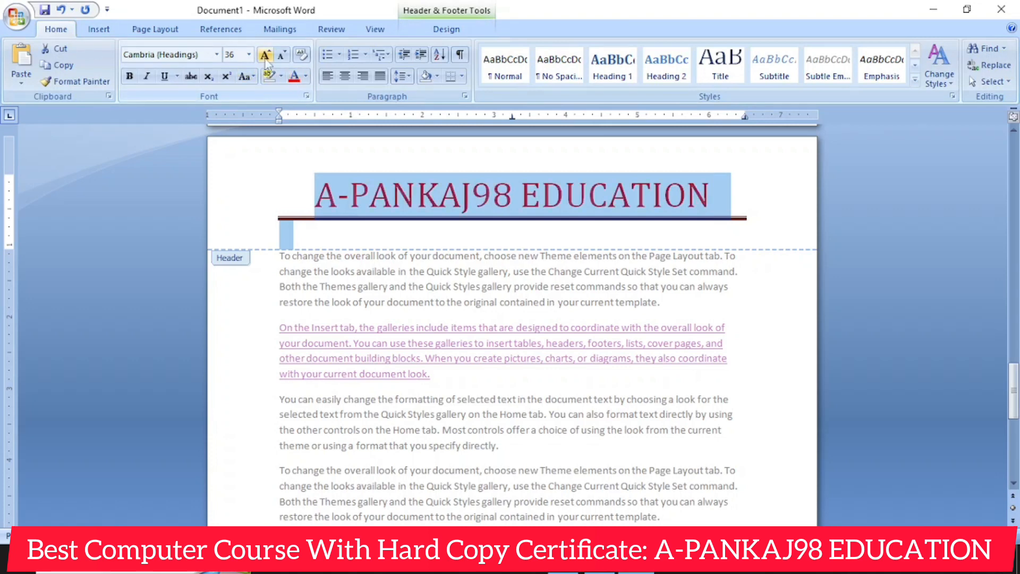
left_click(217, 55)
left_click(166, 229)
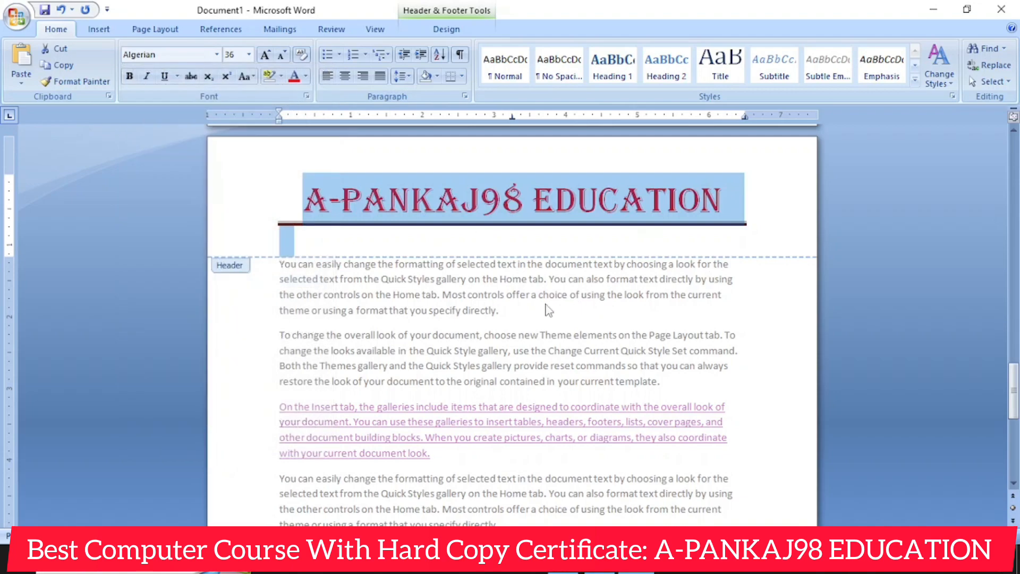
double_click(547, 309)
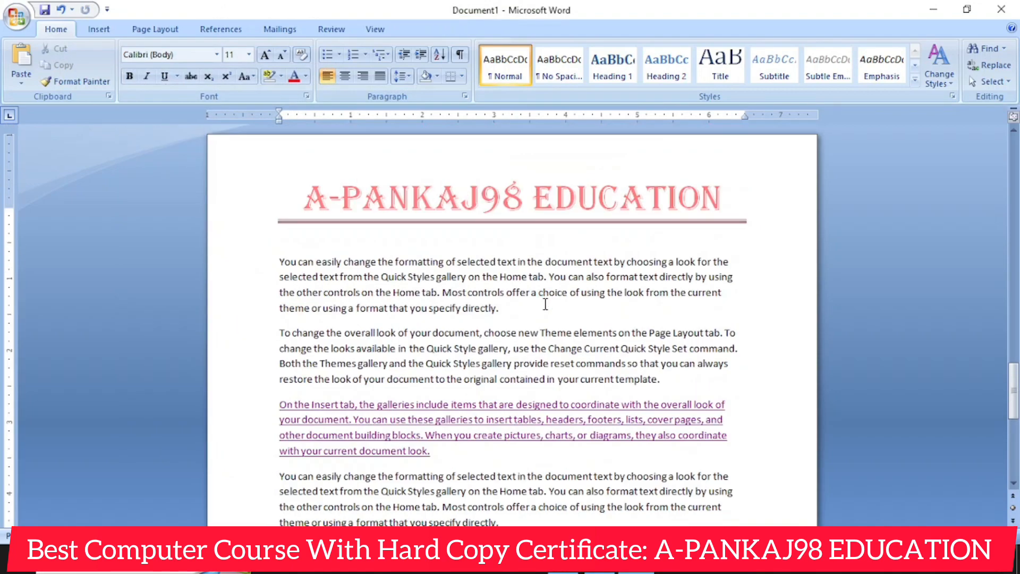
scroll(494, 256, "down", 5)
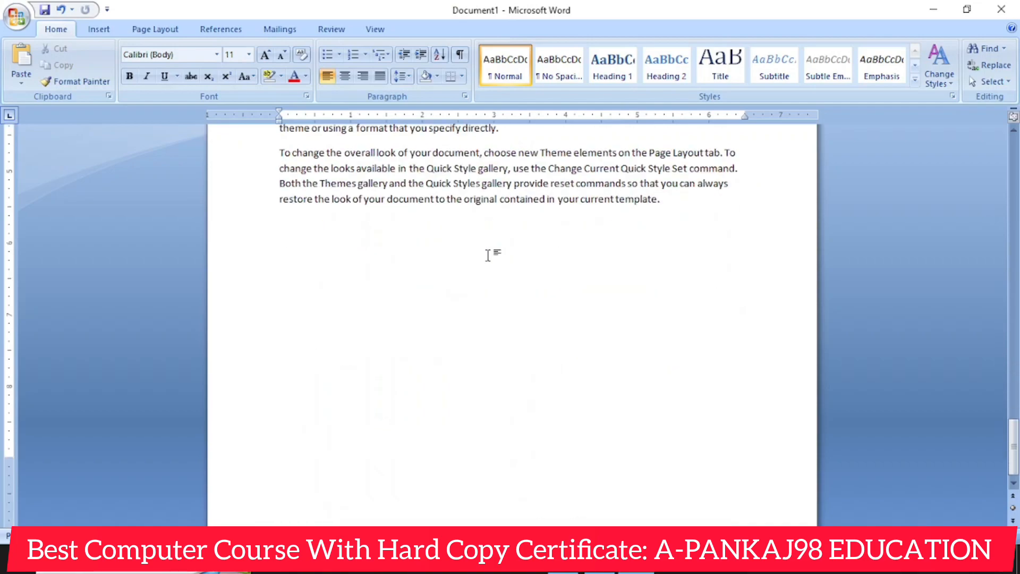
scroll(487, 253, "up", 7)
scroll(474, 263, "down", 15)
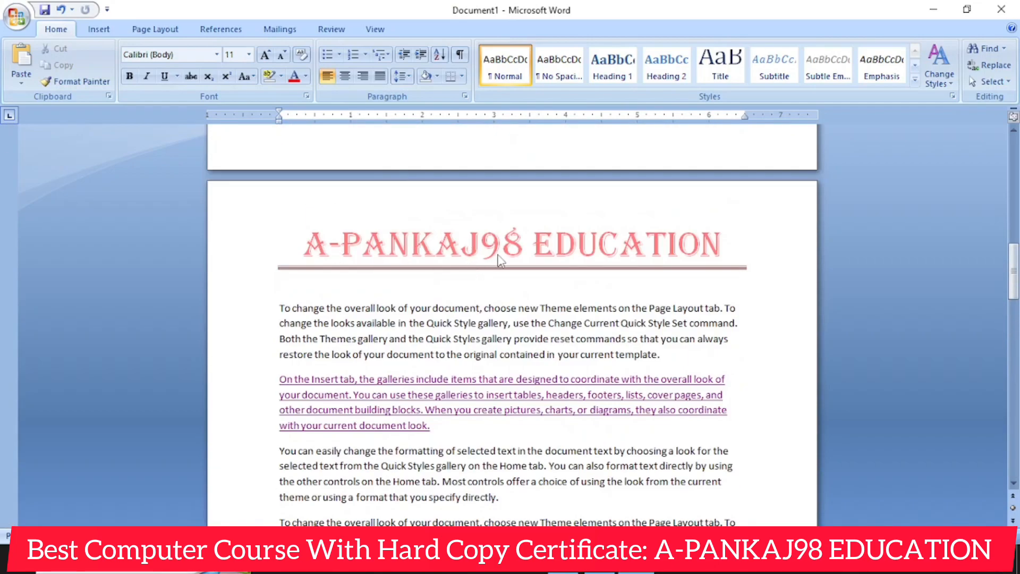
scroll(498, 260, "down", 15)
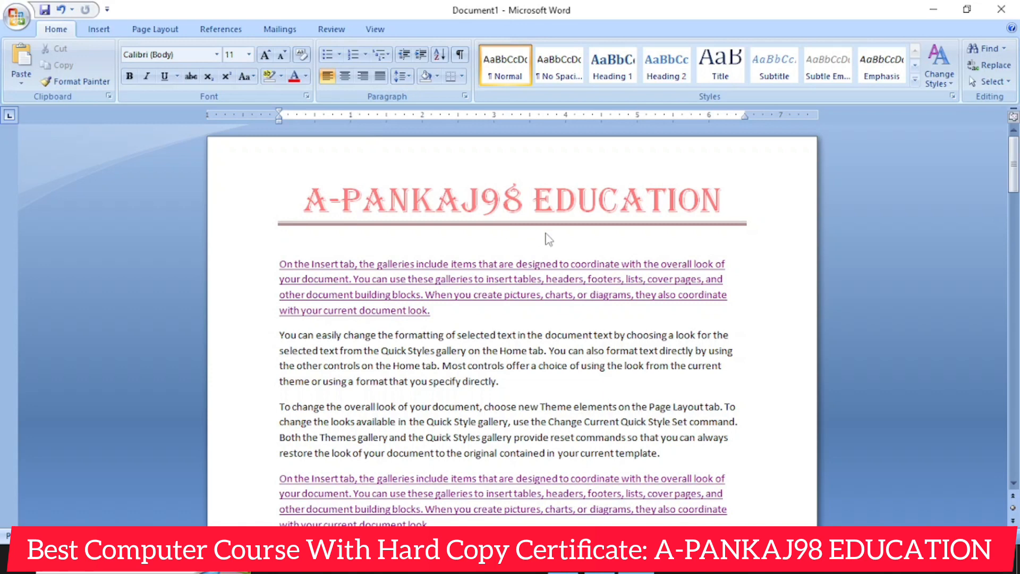
- Insert the built-in Stacks footer from the footer gallery into the document
left_click(115, 32)
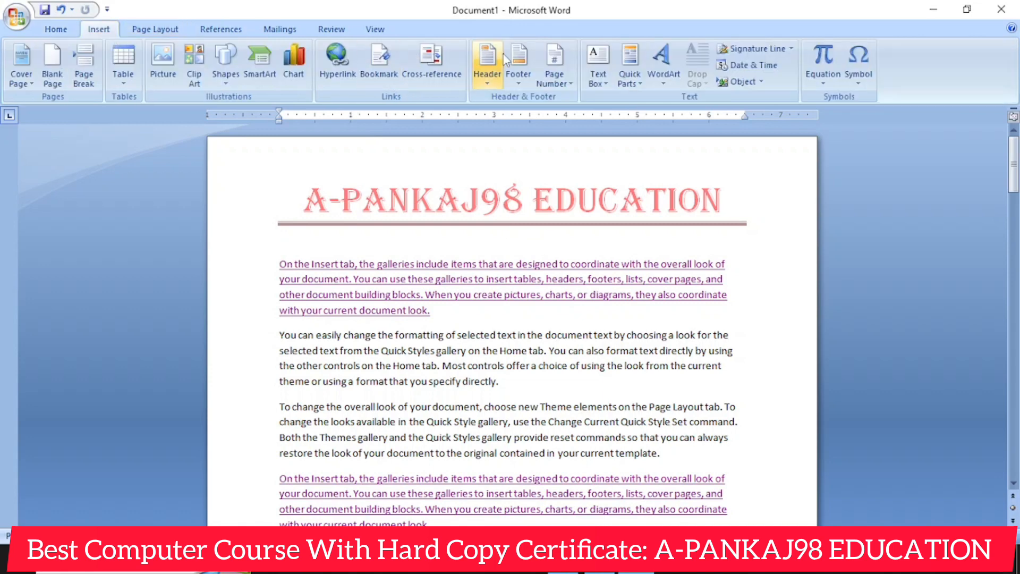
left_click(523, 79)
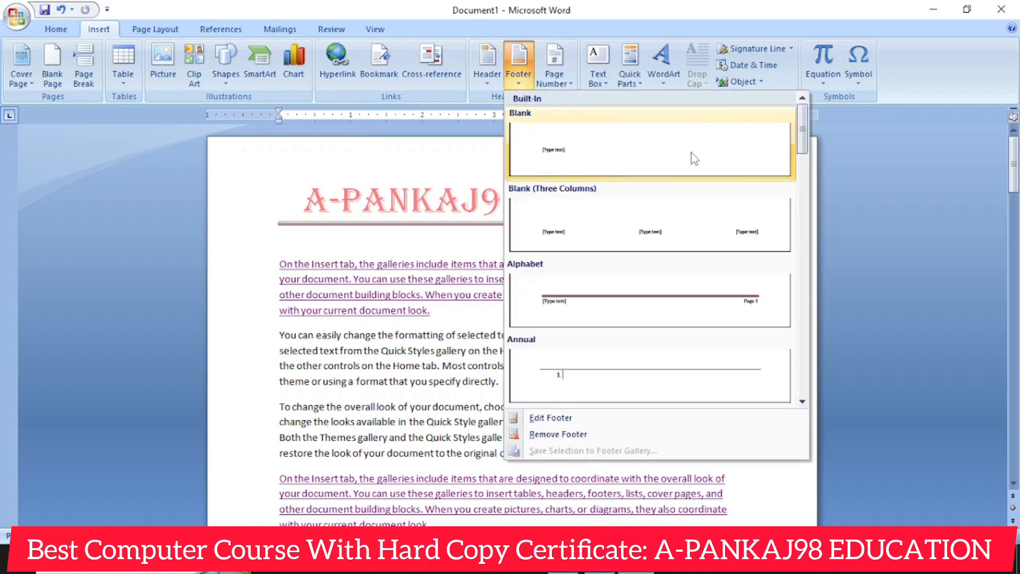
scroll(726, 224, "down", 3)
scroll(726, 218, "down", 5)
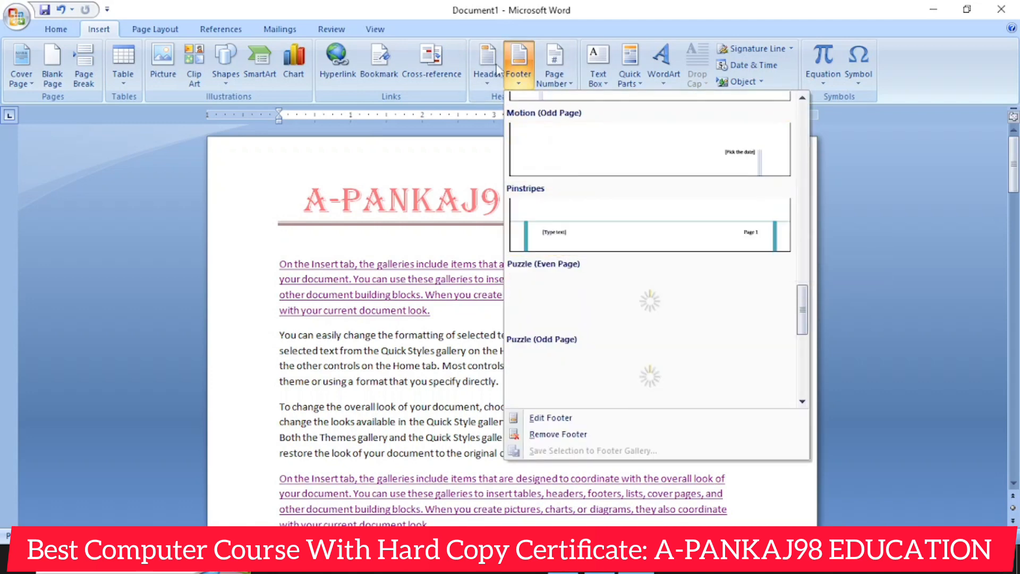
scroll(584, 271, "down", 5)
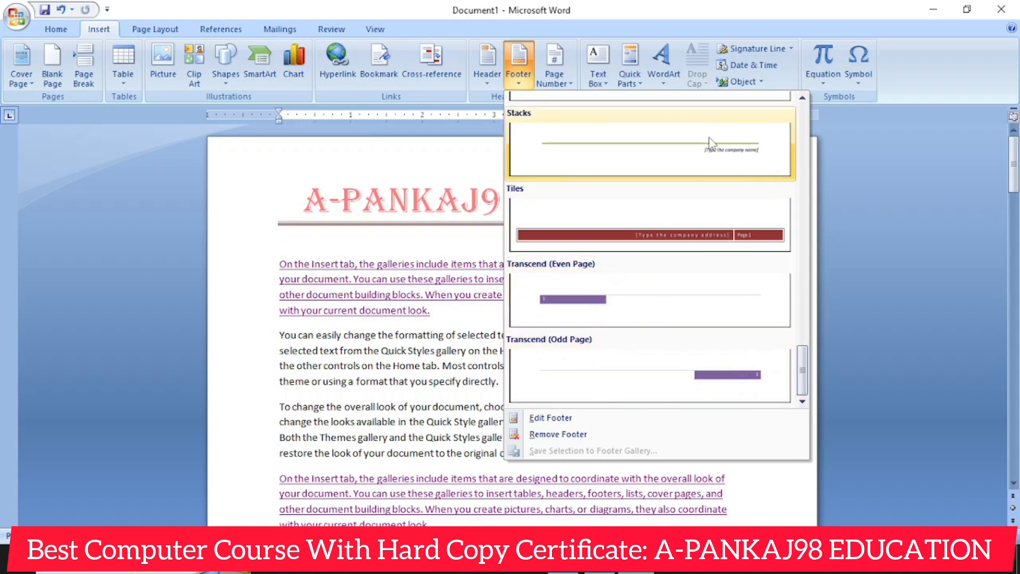
left_click(705, 155)
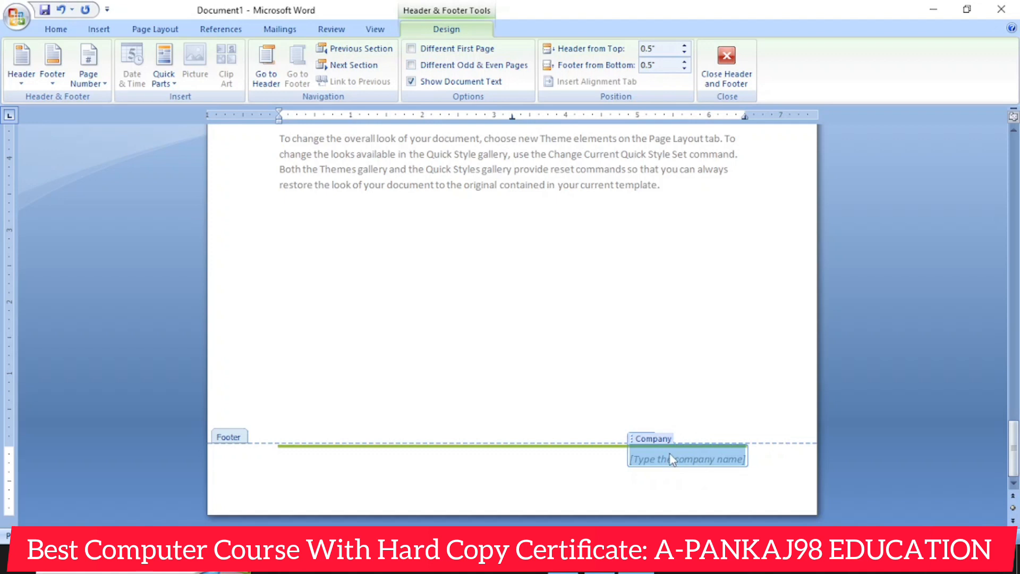
- Add the text TY on the line below the footer's company name field and return to the document body
left_click(515, 469)
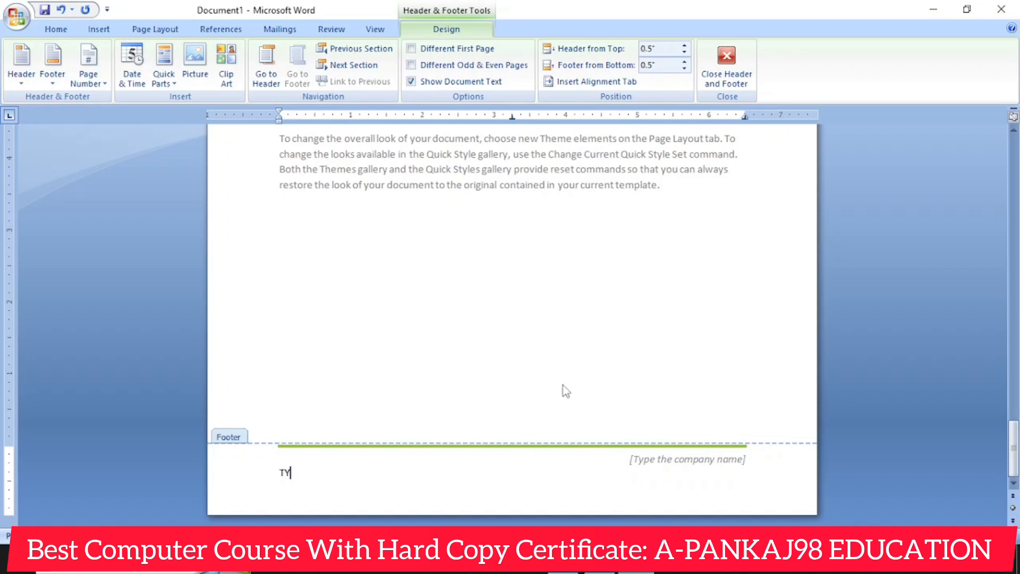
double_click(576, 299)
scroll(564, 305, "up", 4)
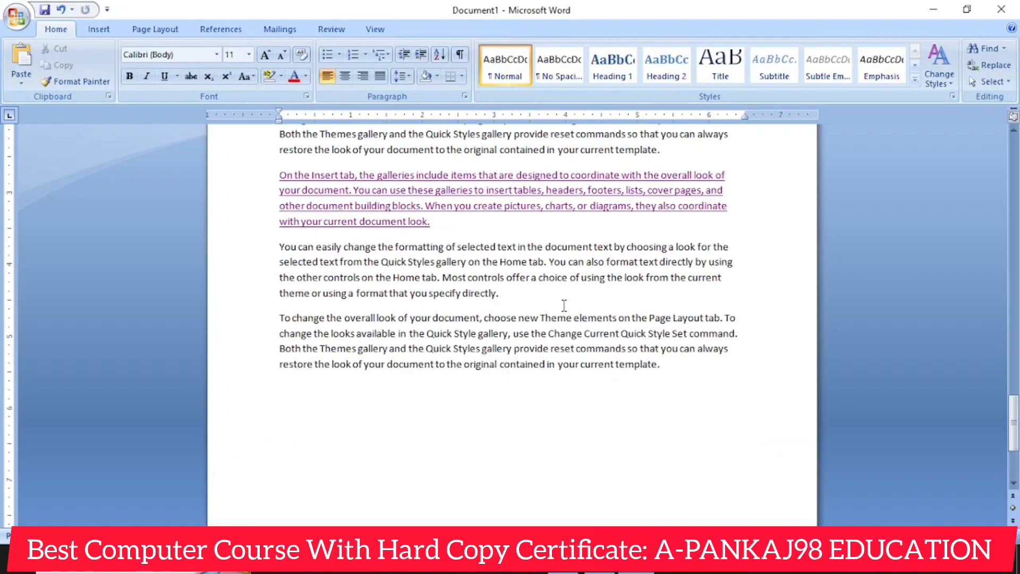
scroll(558, 309, "up", 5)
scroll(292, 292, "up", 3)
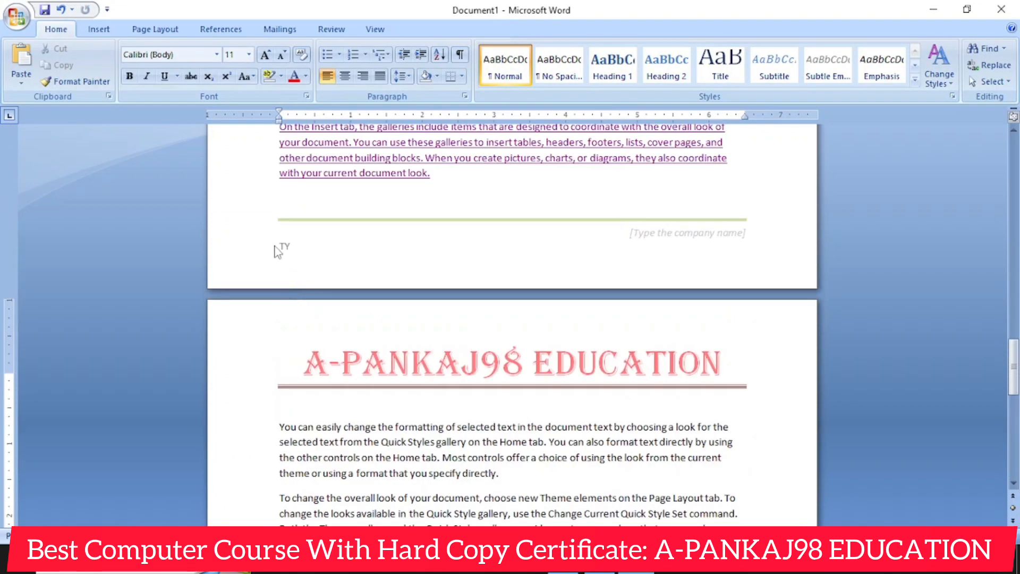
scroll(276, 252, "up", 10)
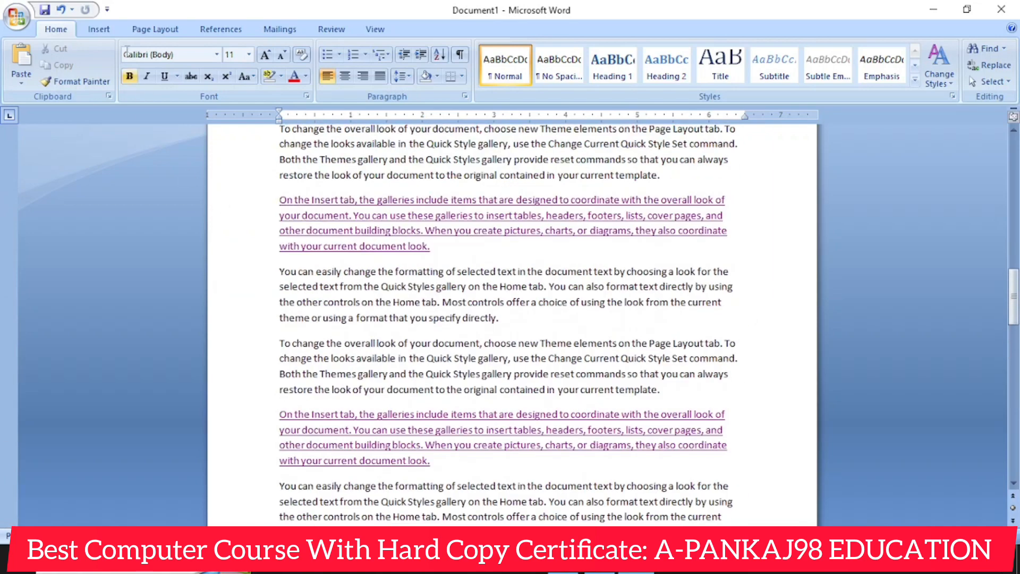
- Insert page numbers at the bottom of the page in the Accent Bar 1 style and return to the document body
left_click(101, 30)
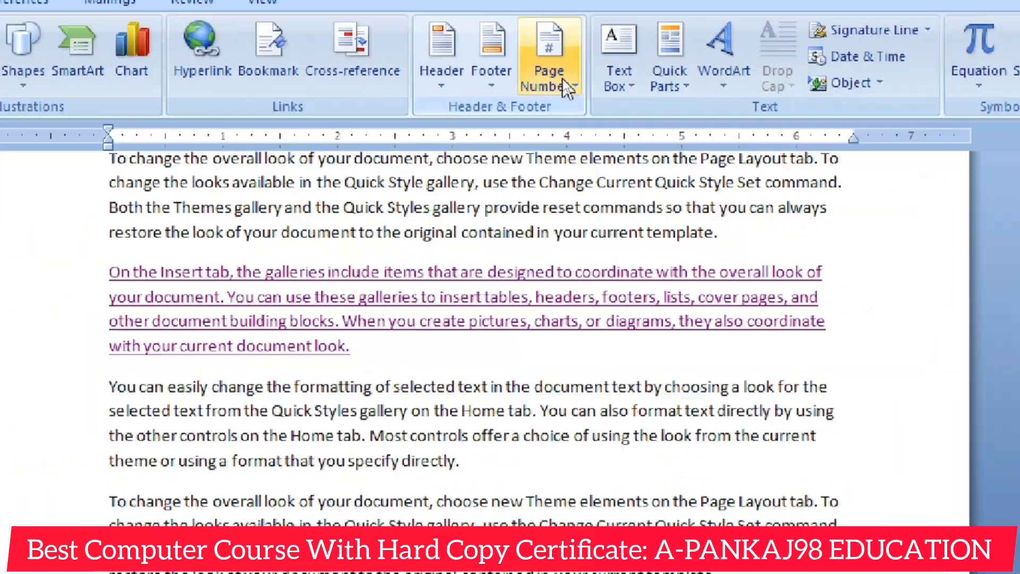
left_click(564, 80)
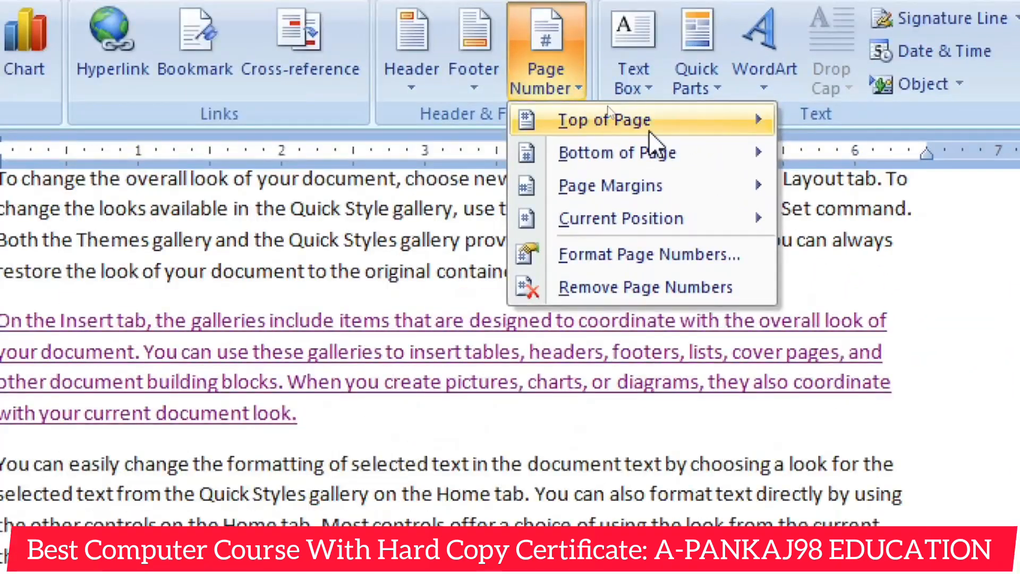
mouse_move(615, 99)
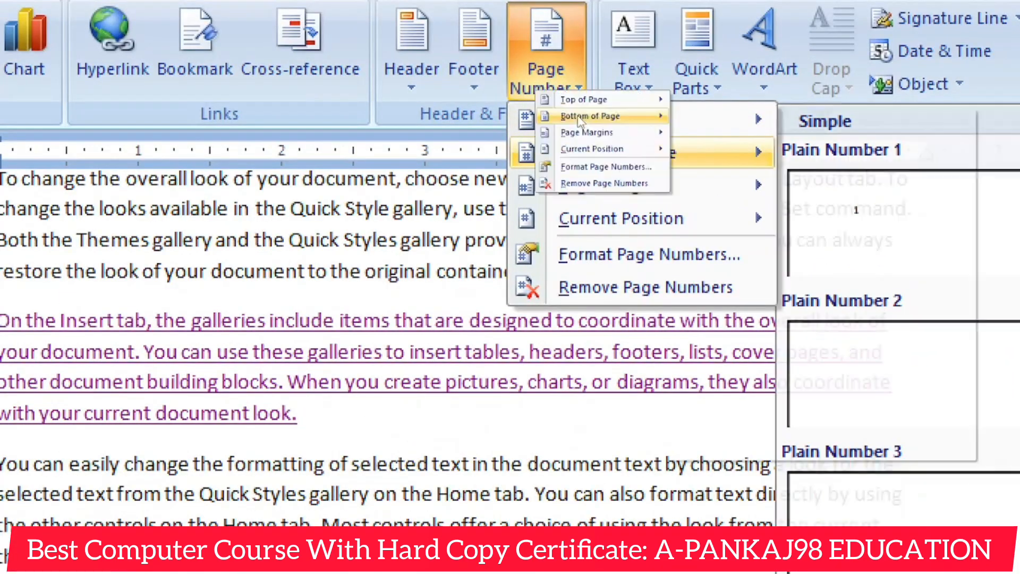
mouse_move(591, 190)
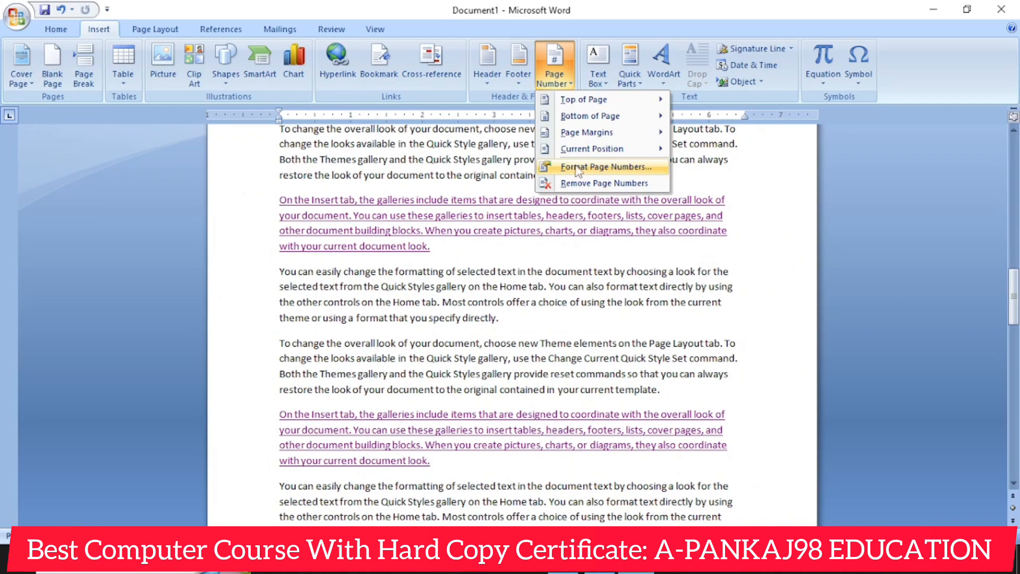
mouse_move(624, 144)
mouse_move(595, 105)
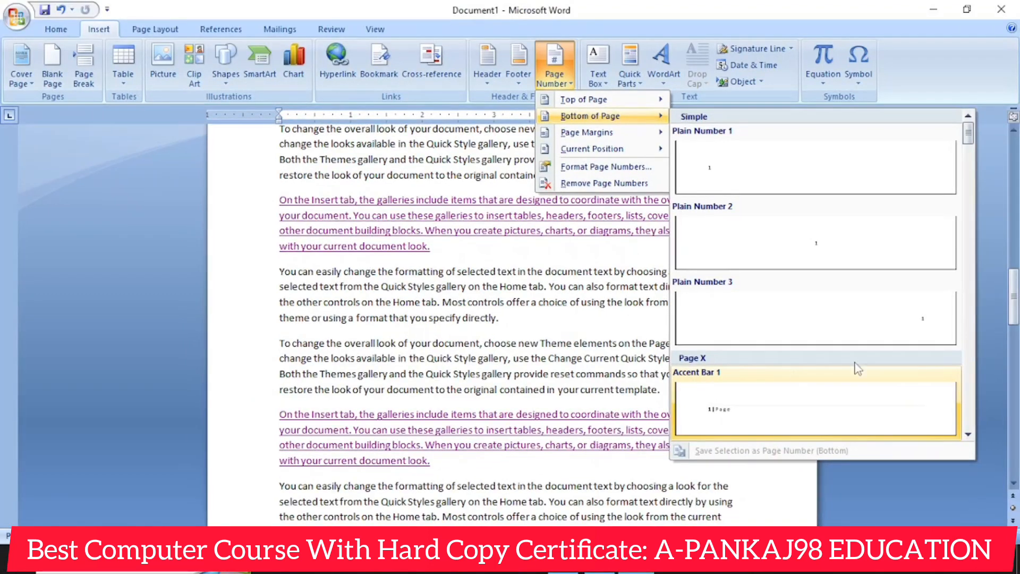
left_click(726, 411)
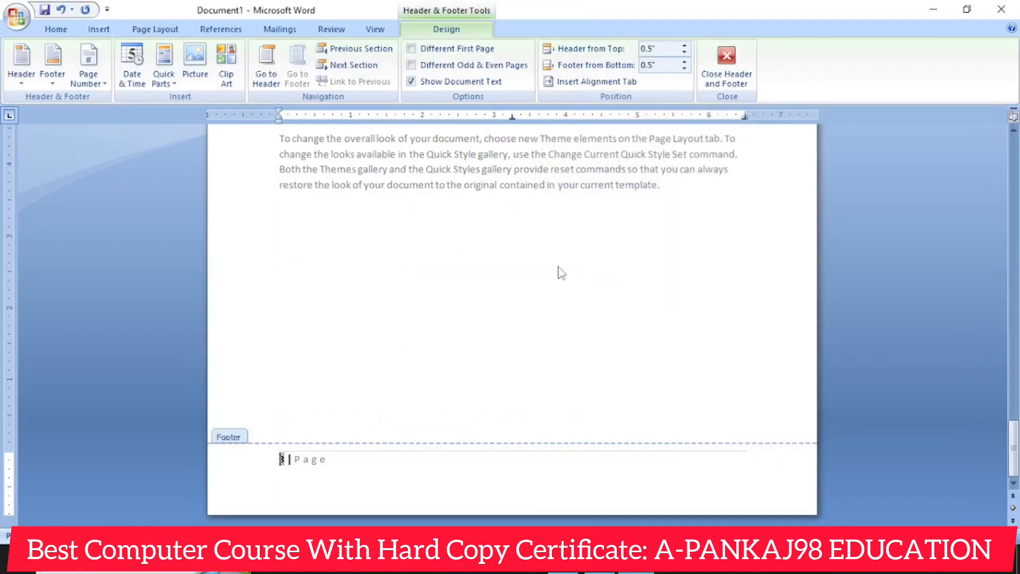
double_click(558, 271)
scroll(557, 279, "up", 1)
scroll(557, 279, "up", 10)
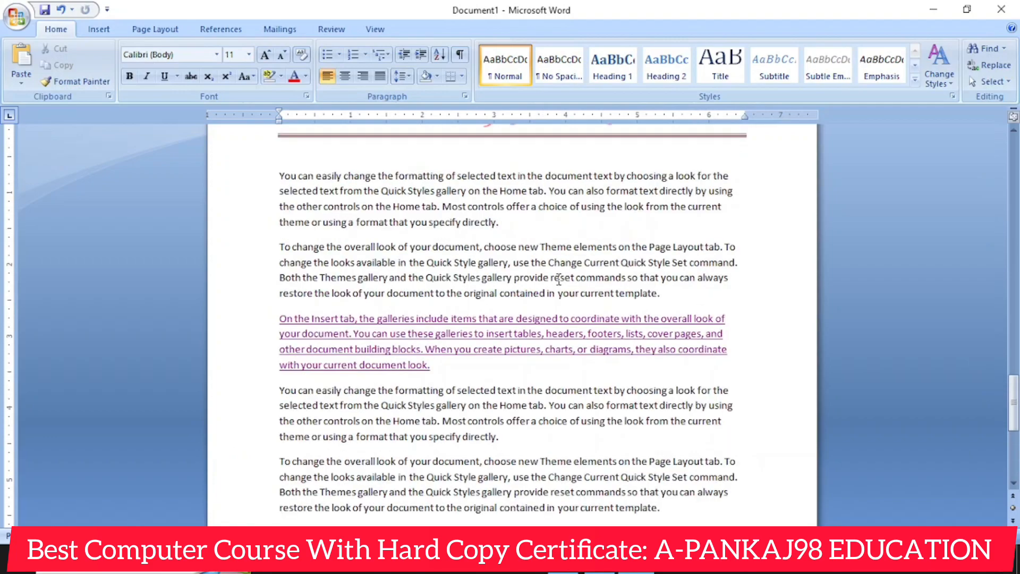
scroll(470, 302, "up", 10)
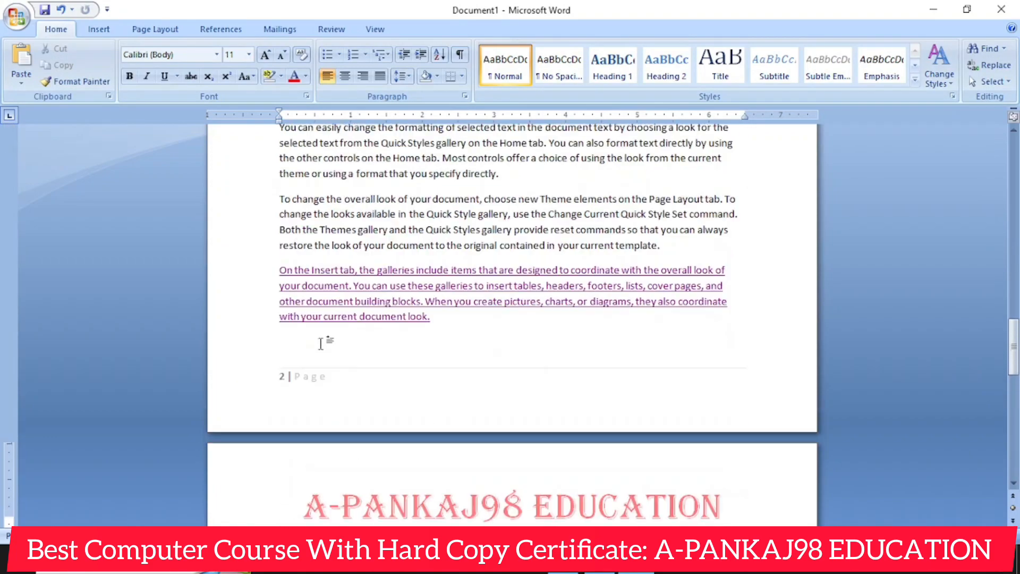
scroll(345, 346, "up", 3)
scroll(570, 334, "down", 6)
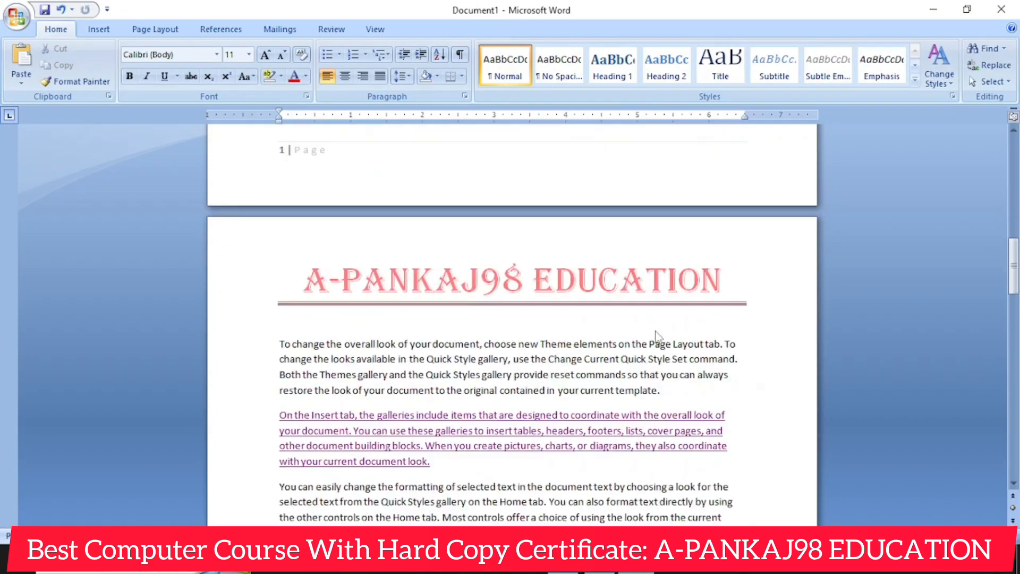
- Add a page break at the end of the document and review the header and page numbers across the pages
scroll(570, 333, "down", 12)
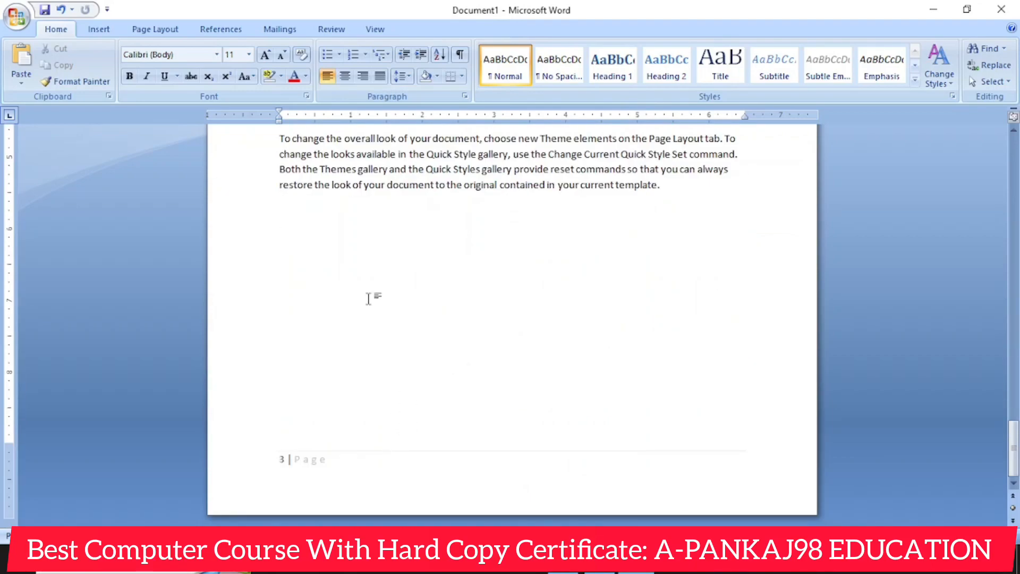
scroll(369, 302, "down", 5)
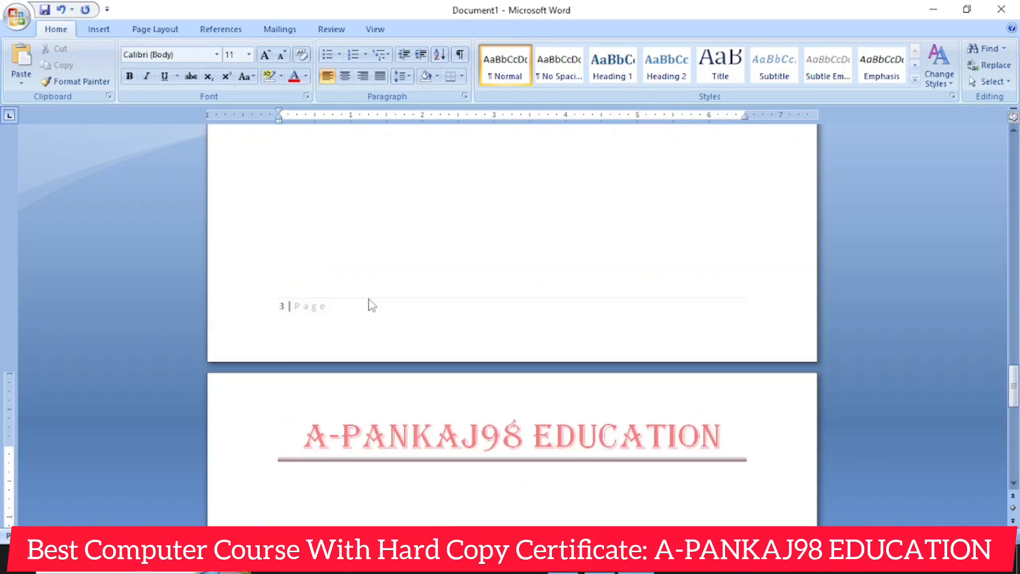
scroll(369, 303, "down", 6)
scroll(420, 266, "down", 6)
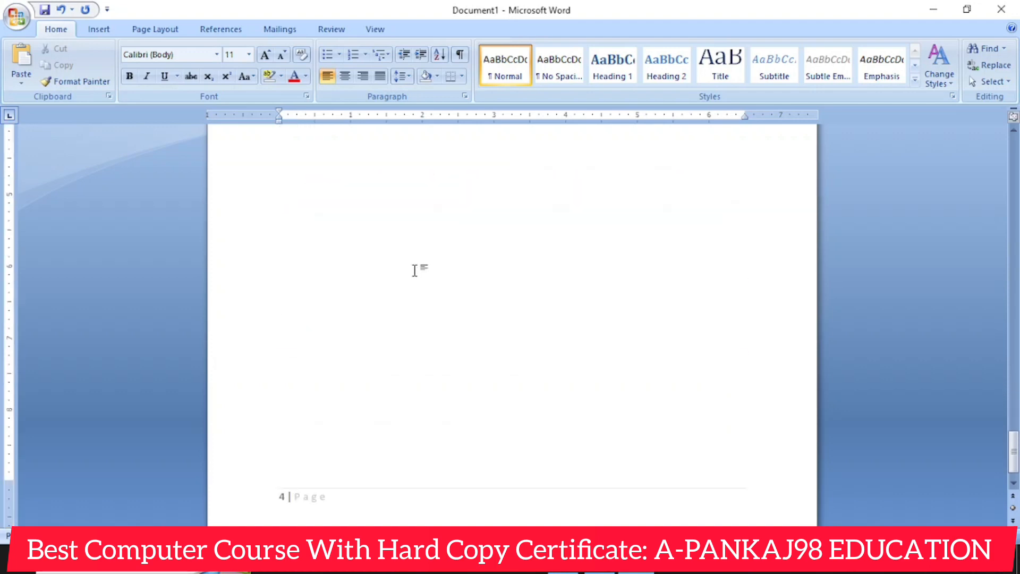
scroll(415, 271, "down", 2)
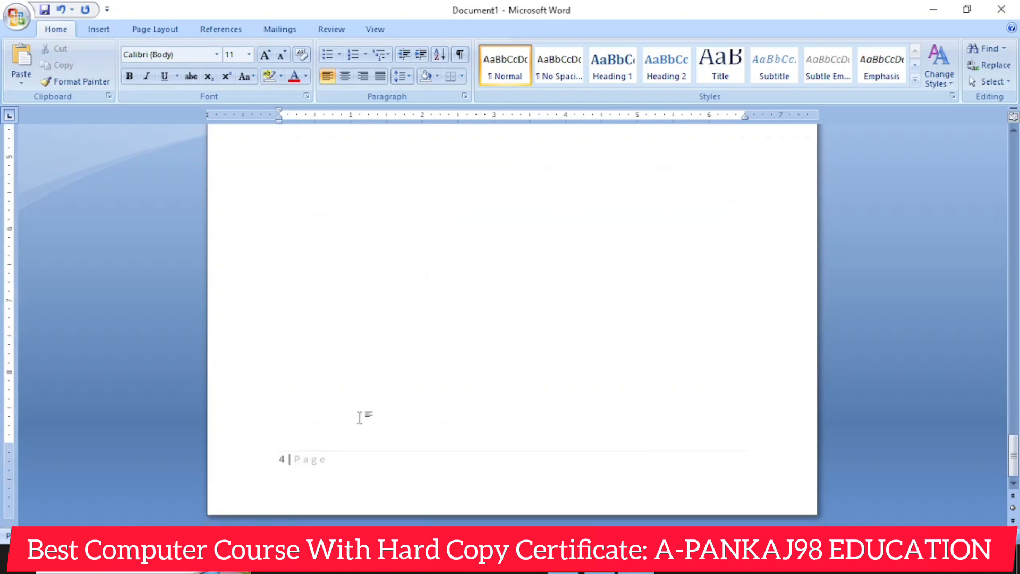
key("ctrl+Return")
scroll(354, 419, "down", 10)
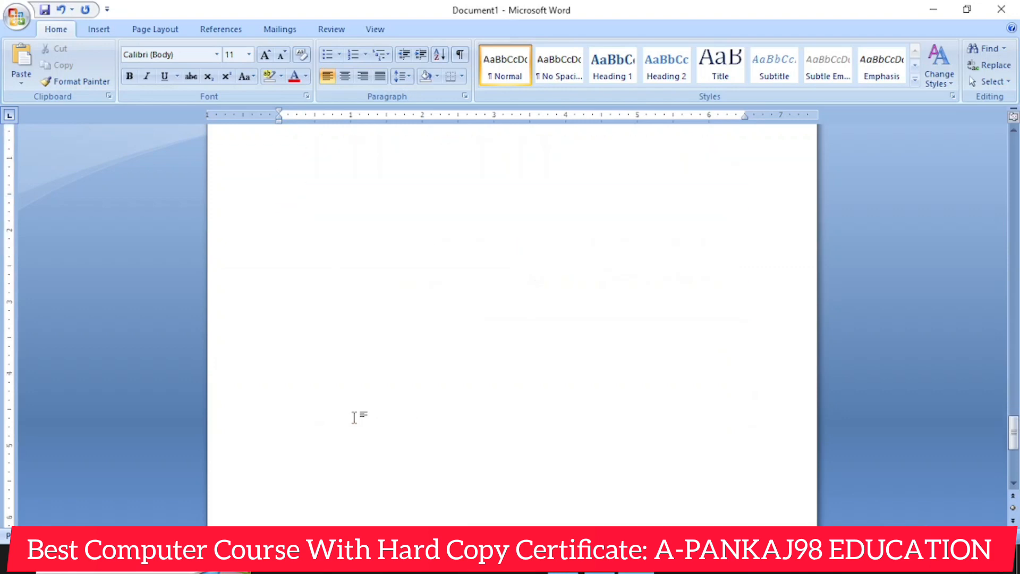
scroll(355, 418, "up", 5)
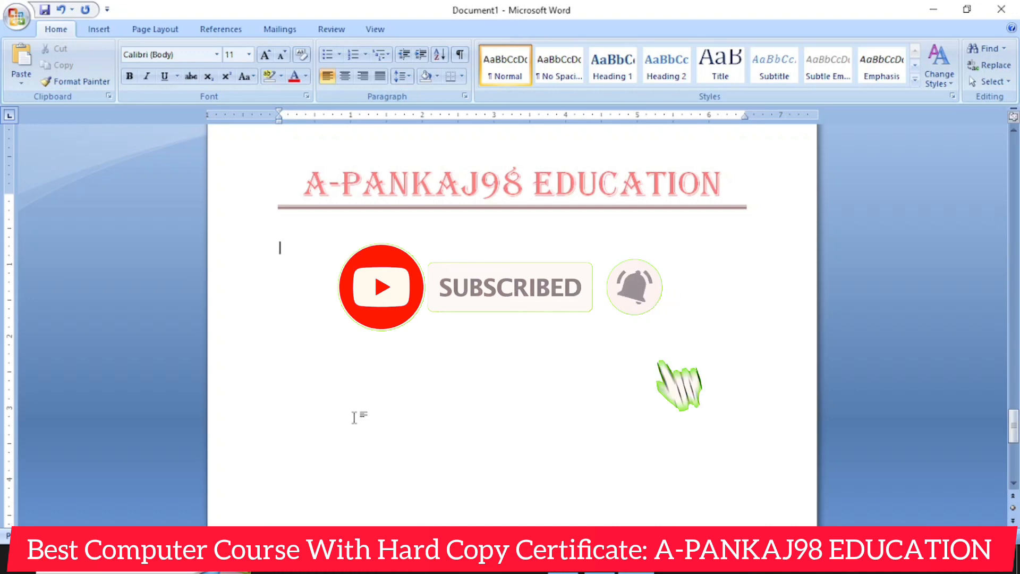
scroll(399, 371, "up", 15)
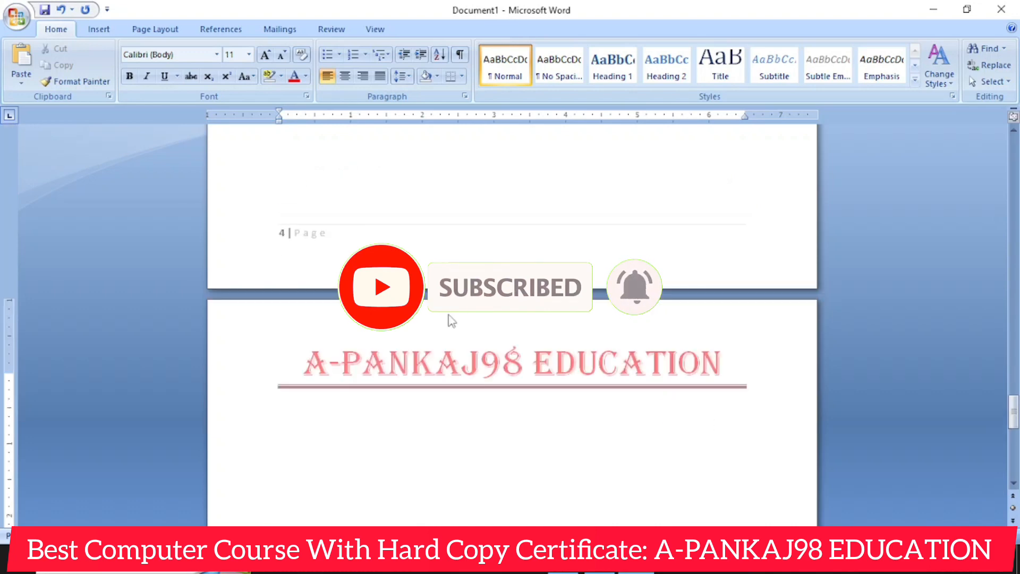
scroll(417, 312, "up", 20)
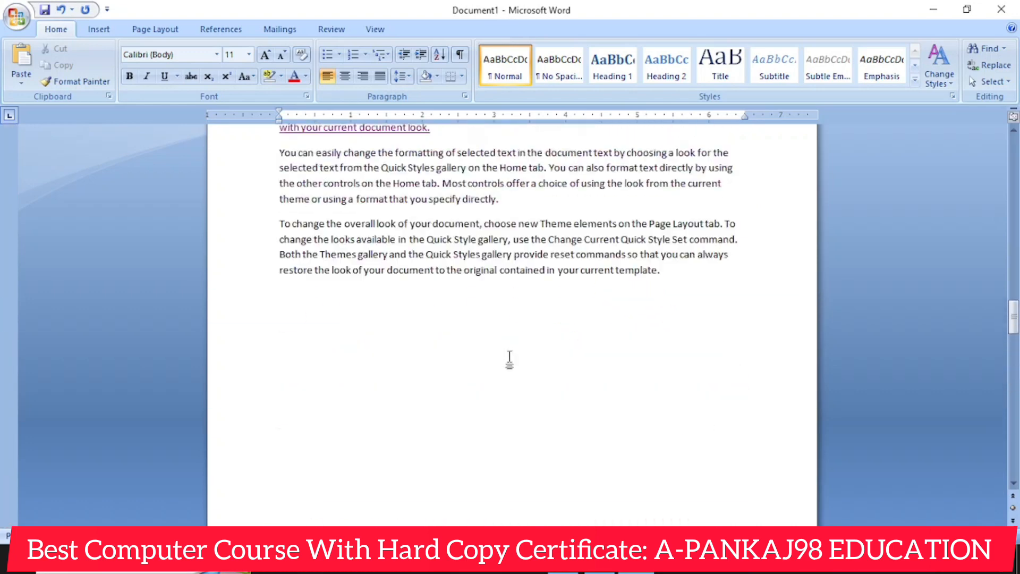
scroll(460, 362, "up", 6)
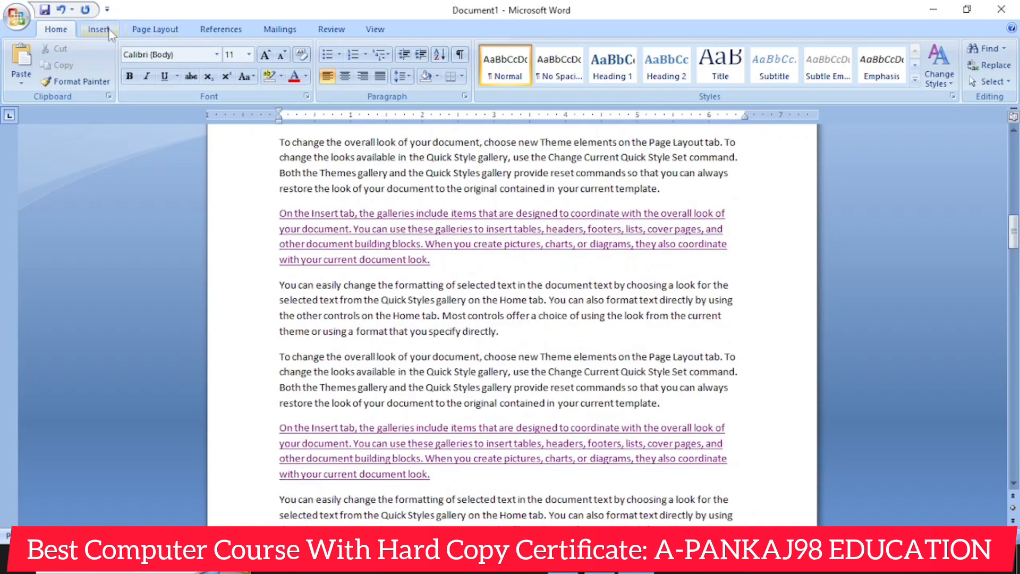
- Delete all of the document's body content
left_click(99, 29)
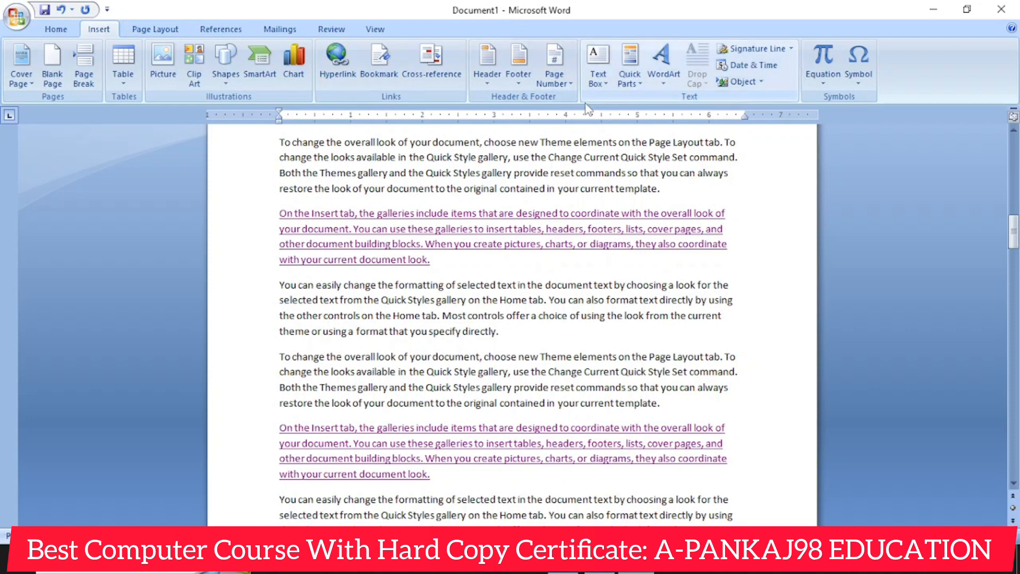
key("ctrl+a")
key("Delete")
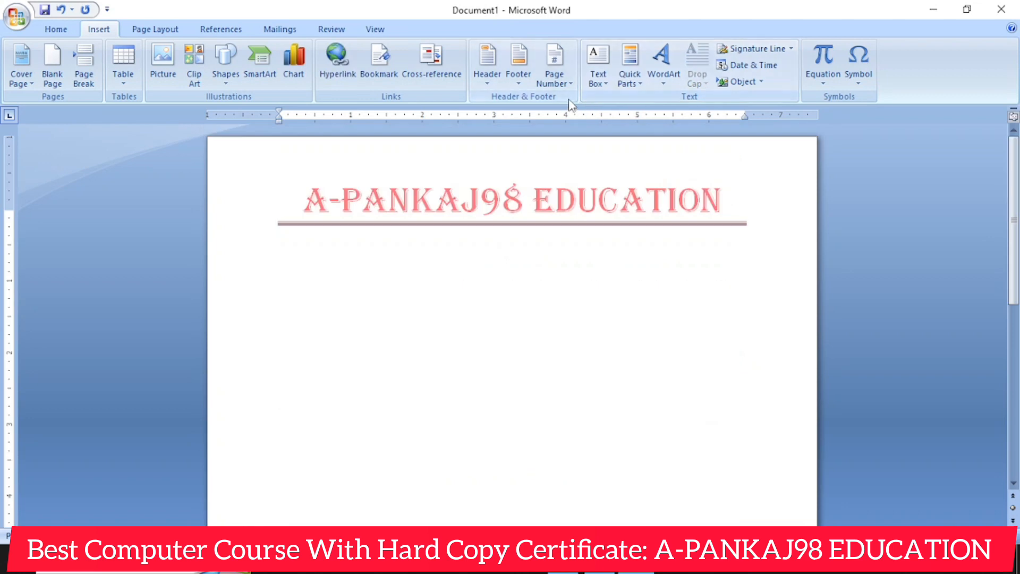
- Insert a Simple Text Box from the built-in gallery and reposition it just below the header line, near the page center
left_click(595, 78)
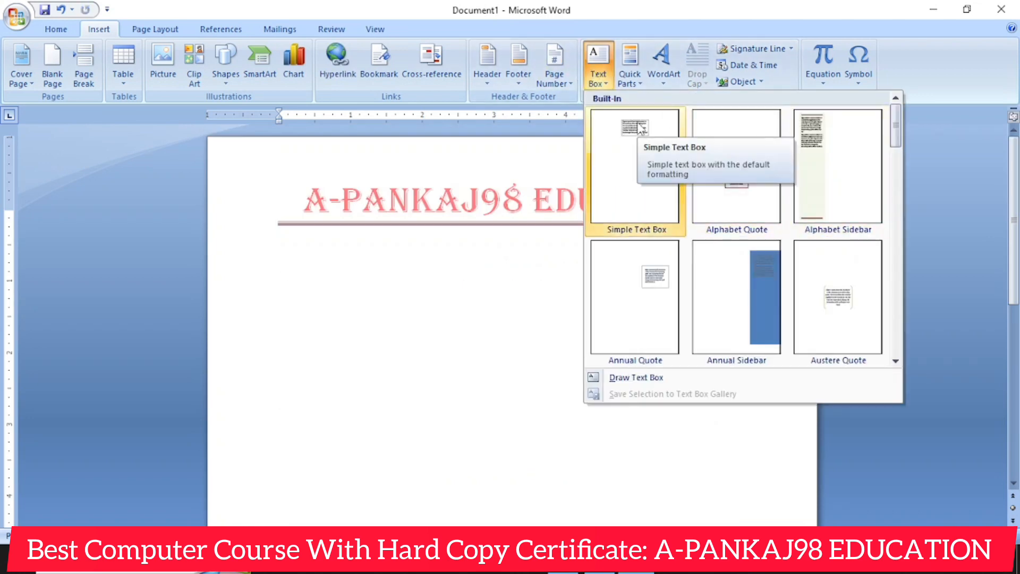
left_click(641, 136)
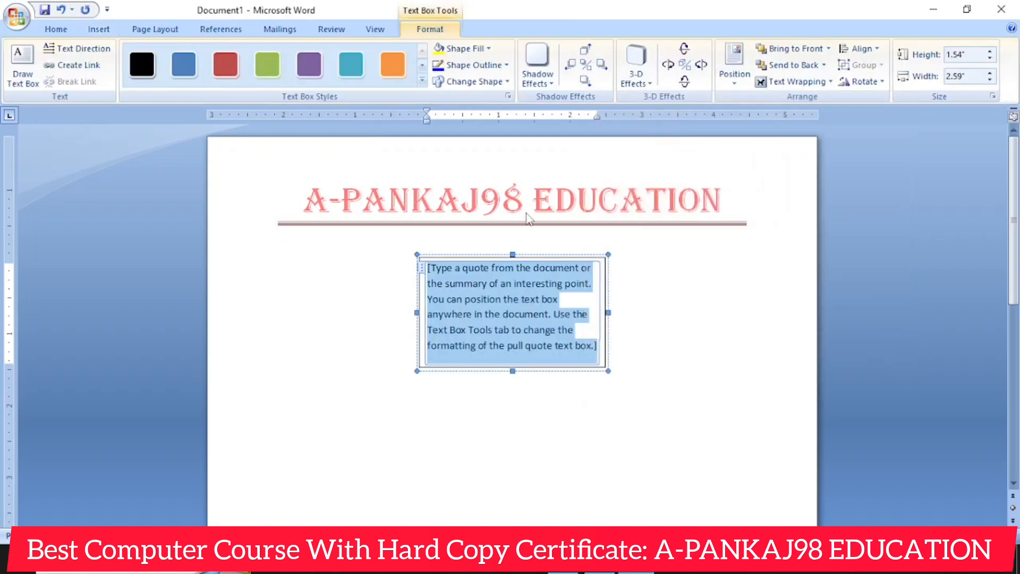
left_click(662, 293)
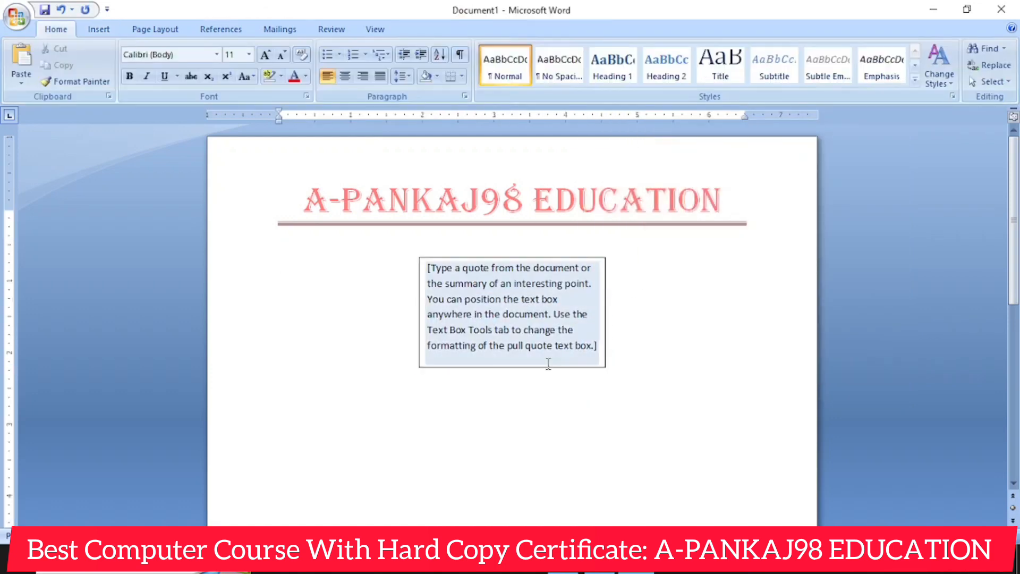
left_click(529, 258)
left_click_drag(503, 304, 475, 352)
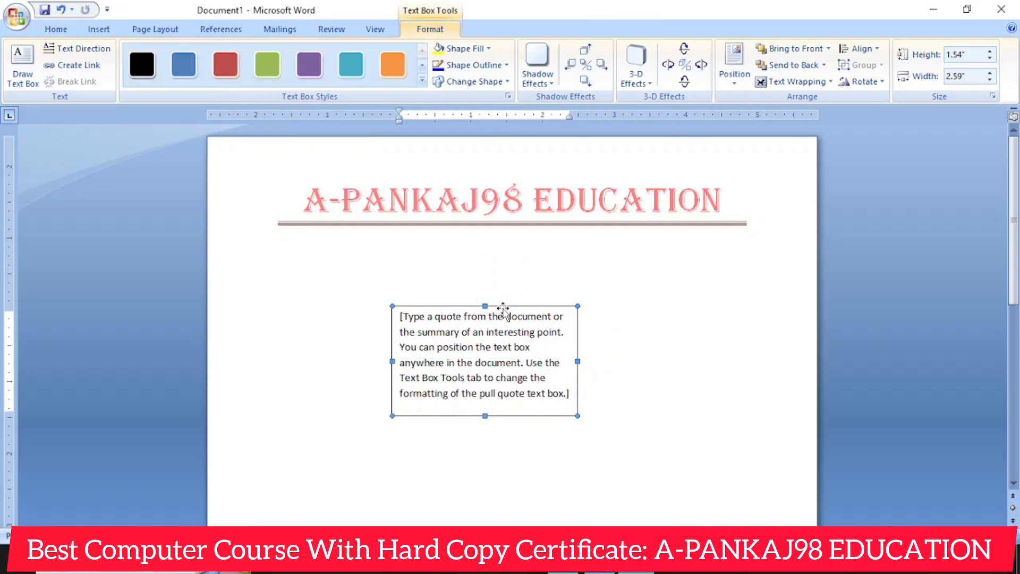
left_click_drag(503, 308, 519, 251)
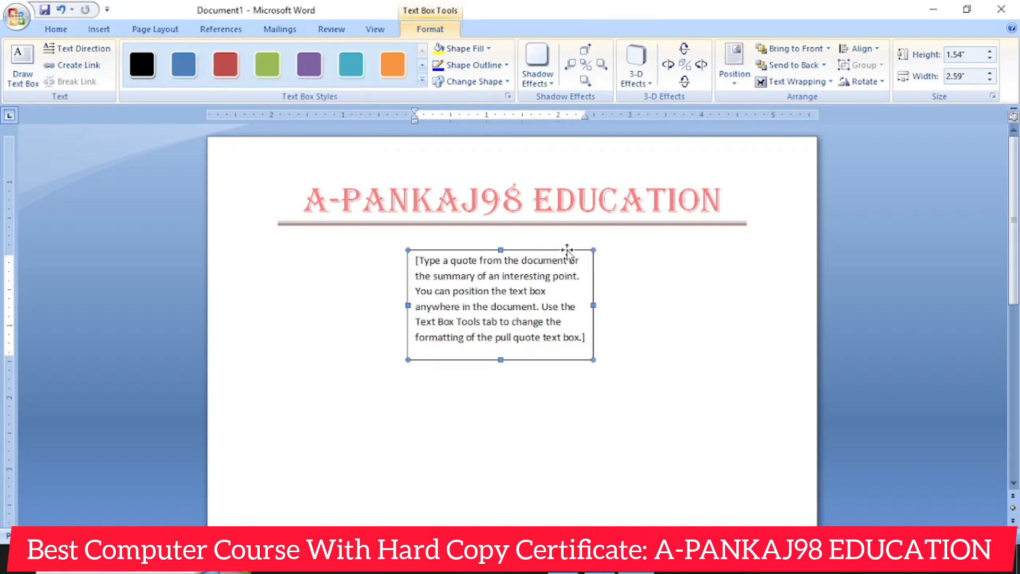
left_click(644, 312)
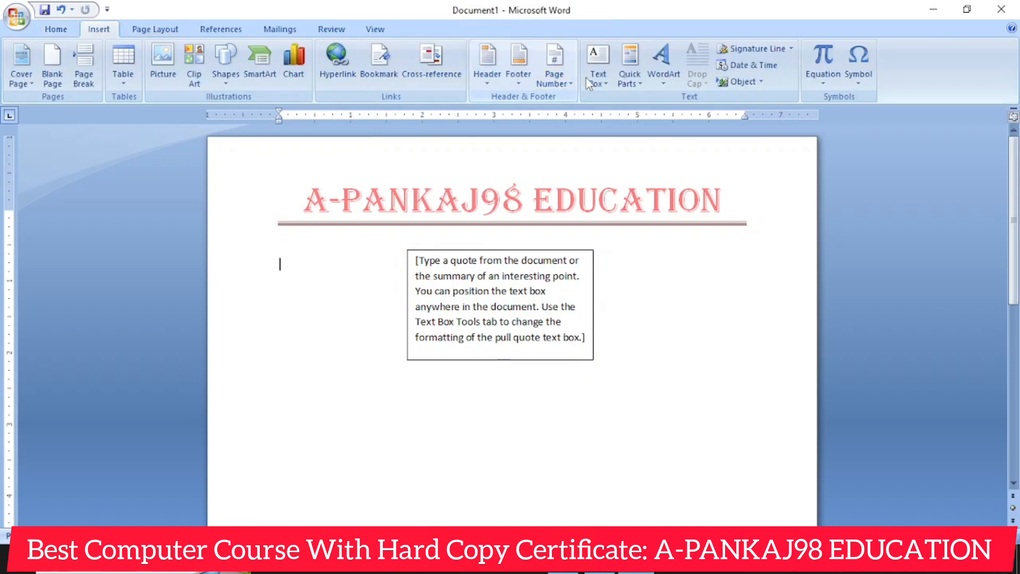
- Insert the built-in Annual Sidebar text box and shift it slightly down so it clears the header title
left_click(597, 66)
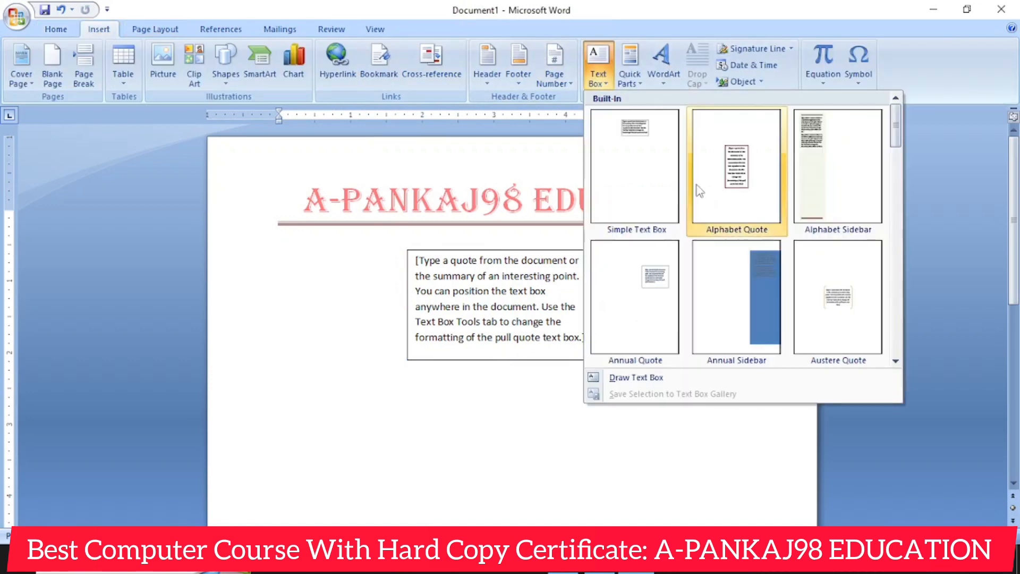
left_click(769, 293)
left_click(547, 409)
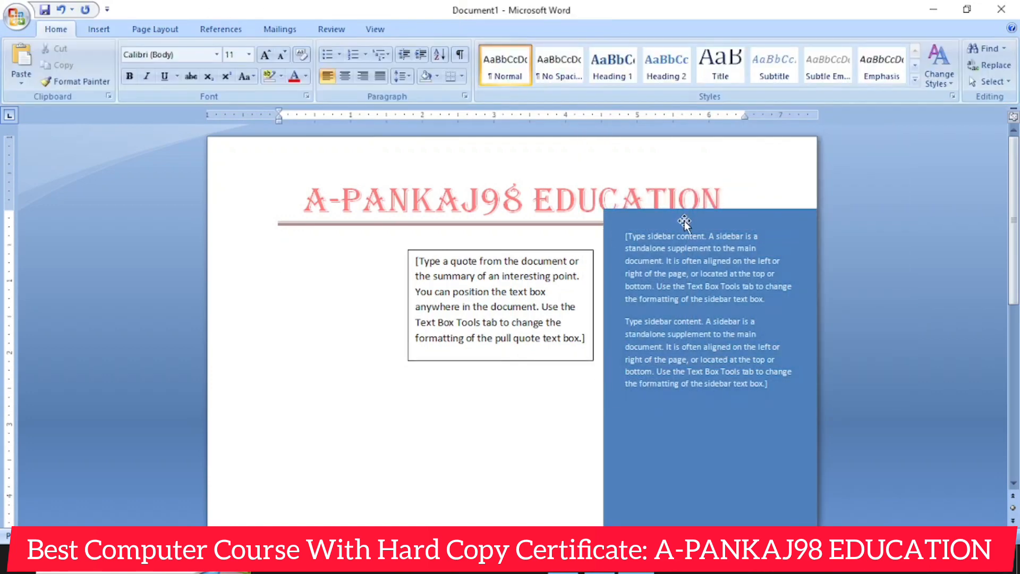
left_click(682, 238)
left_click(528, 416)
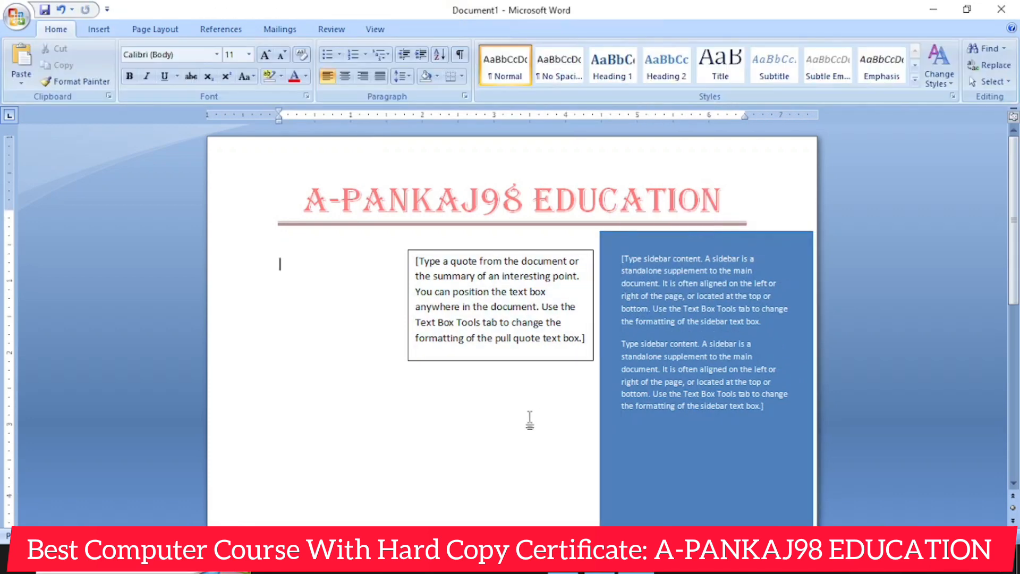
scroll(595, 381, "down", 3)
scroll(596, 380, "down", 5)
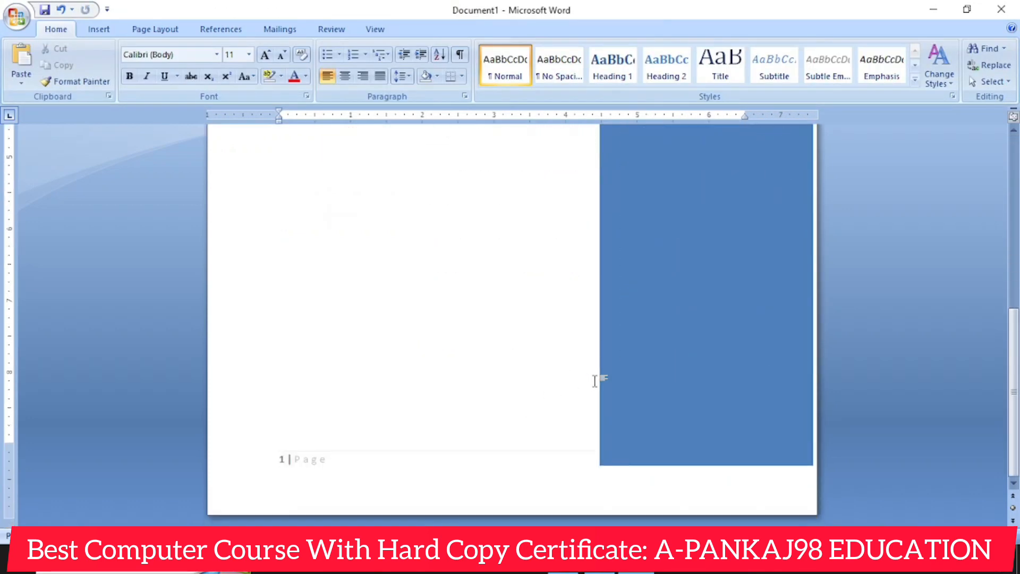
scroll(620, 365, "up", 10)
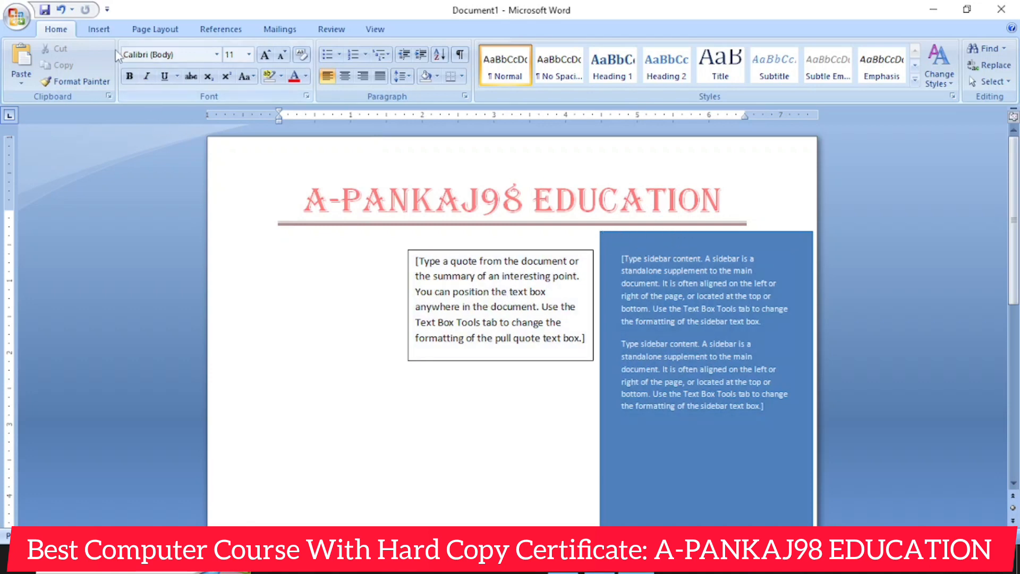
left_click(99, 29)
left_click(611, 76)
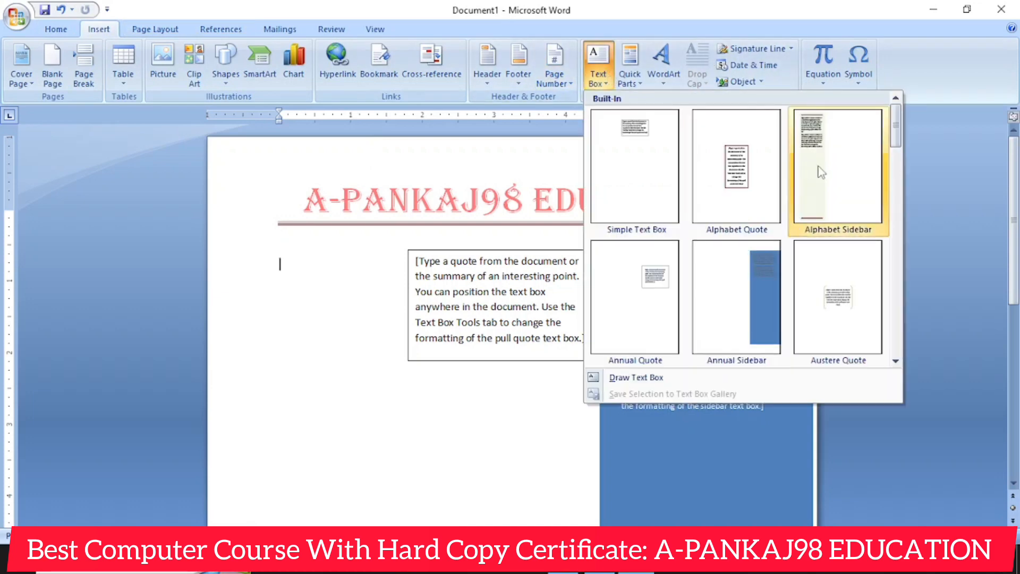
left_click(429, 389)
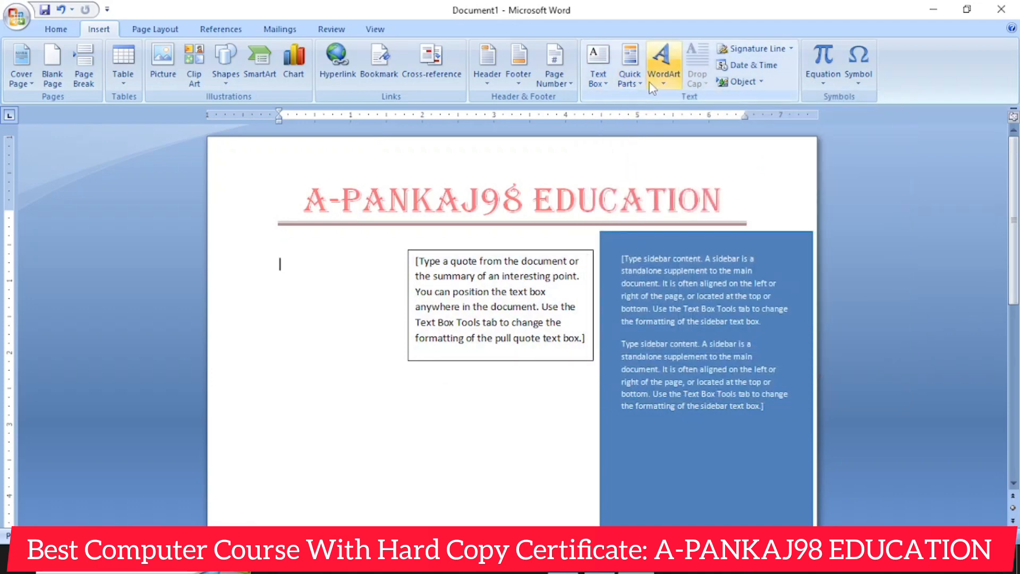
left_click(630, 80)
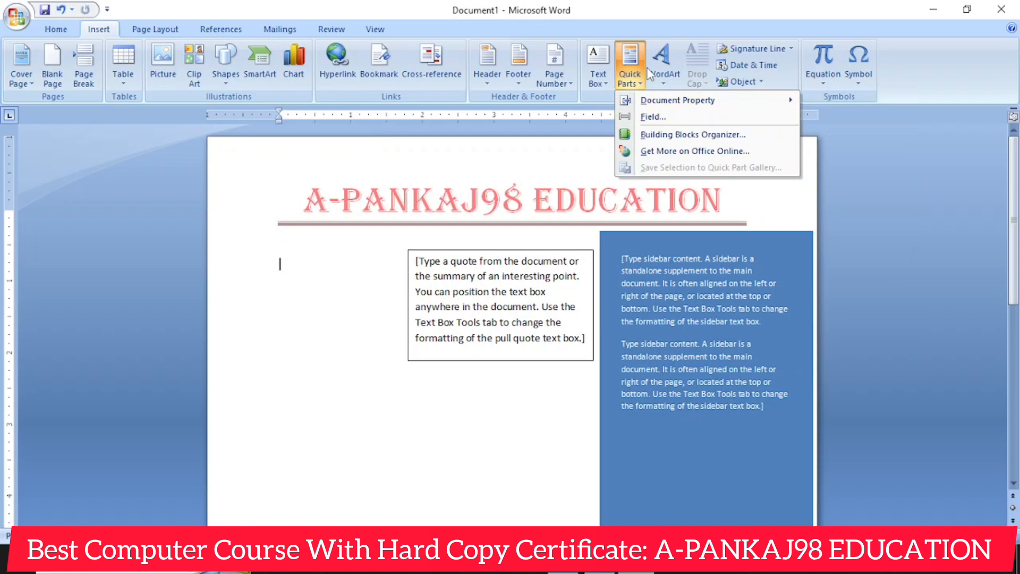
left_click(312, 385)
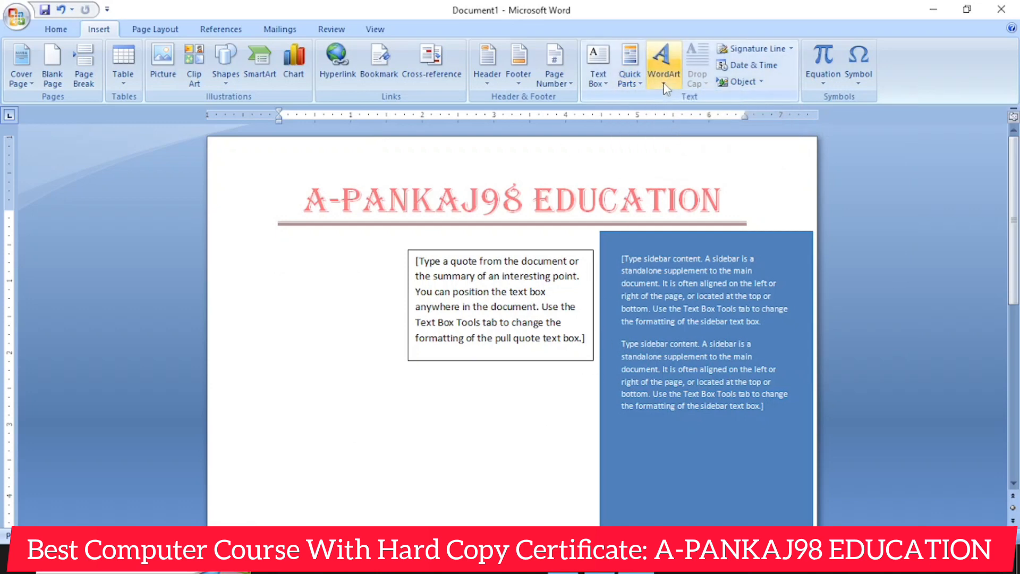
- Undo the insertion and placement of both text boxes
key("ctrl+z")
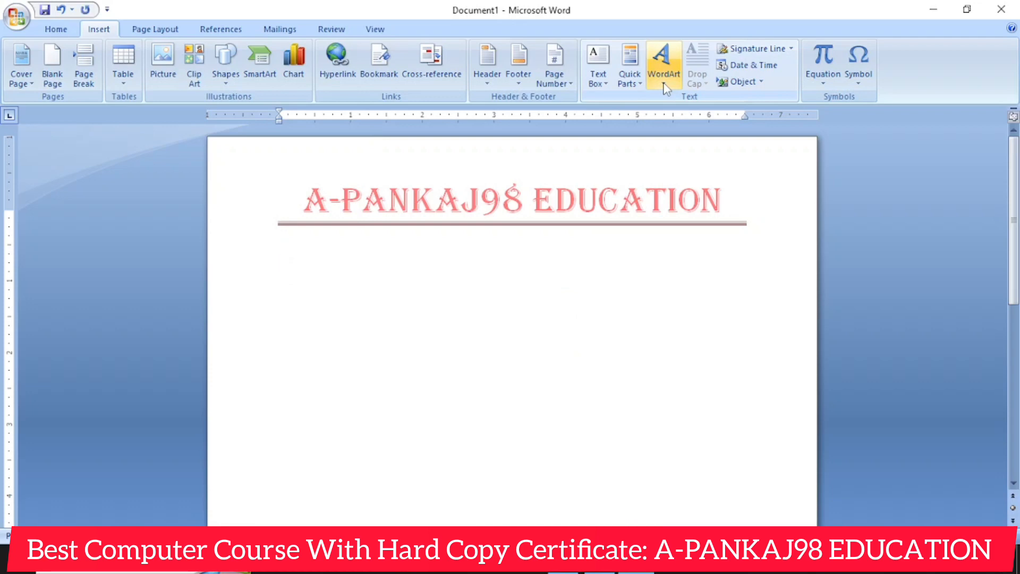
- Insert WordArt reading A-PANKAJ98 EDUCATION in the gray 3-D style that slants downward, keeping the Impact font at size 36
left_click(664, 75)
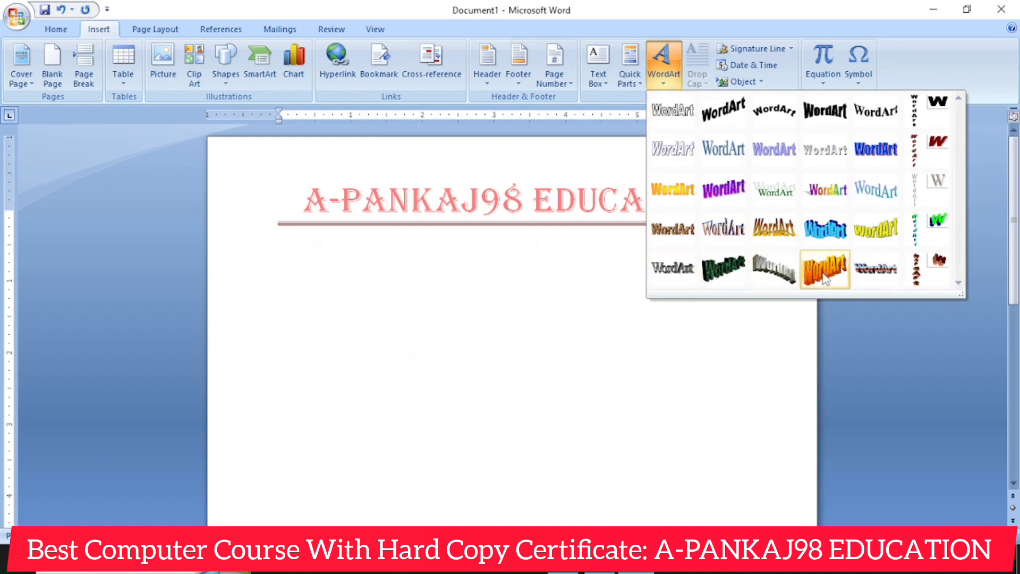
left_click(785, 276)
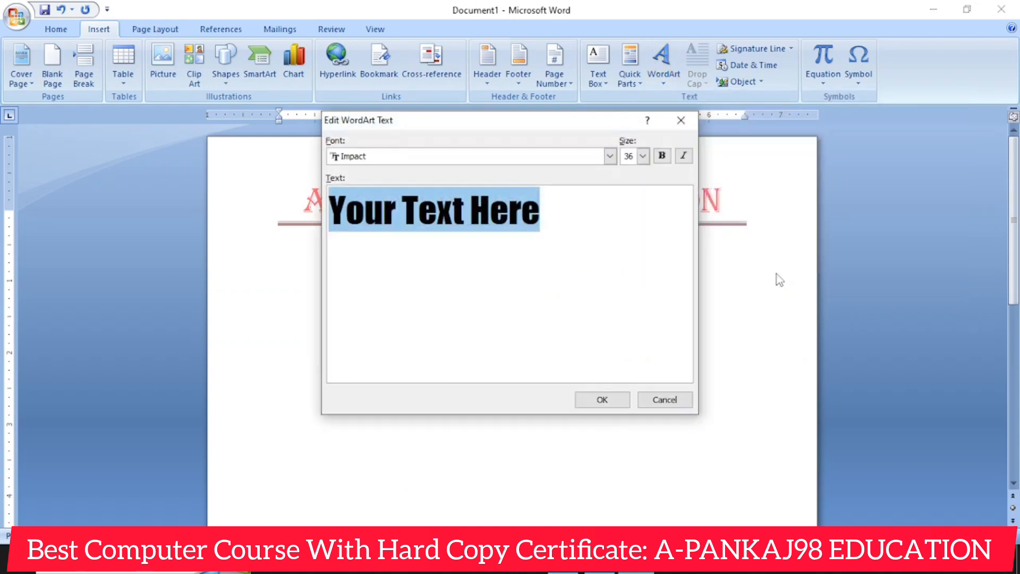
type("A-")
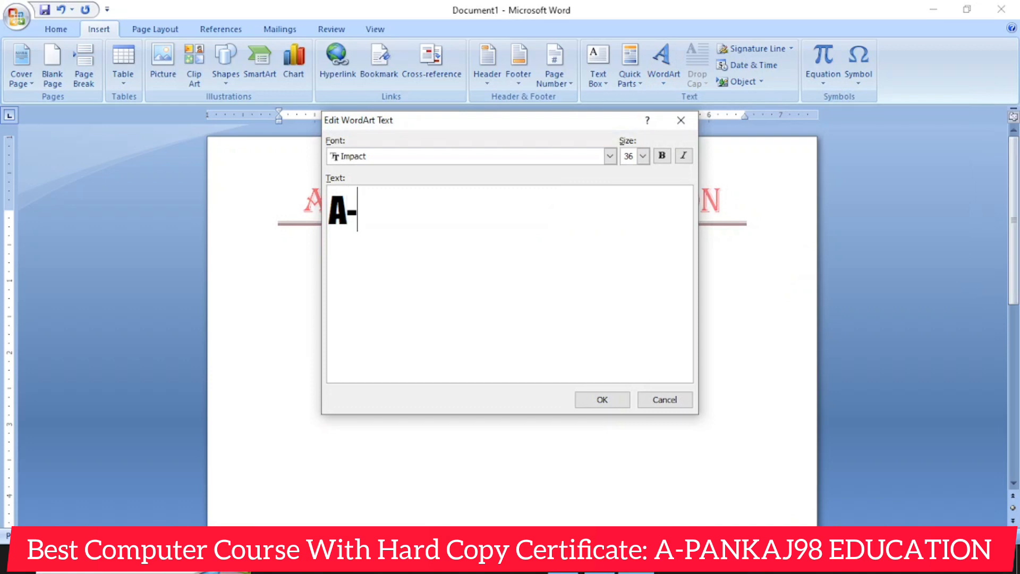
type("PANKAJ9")
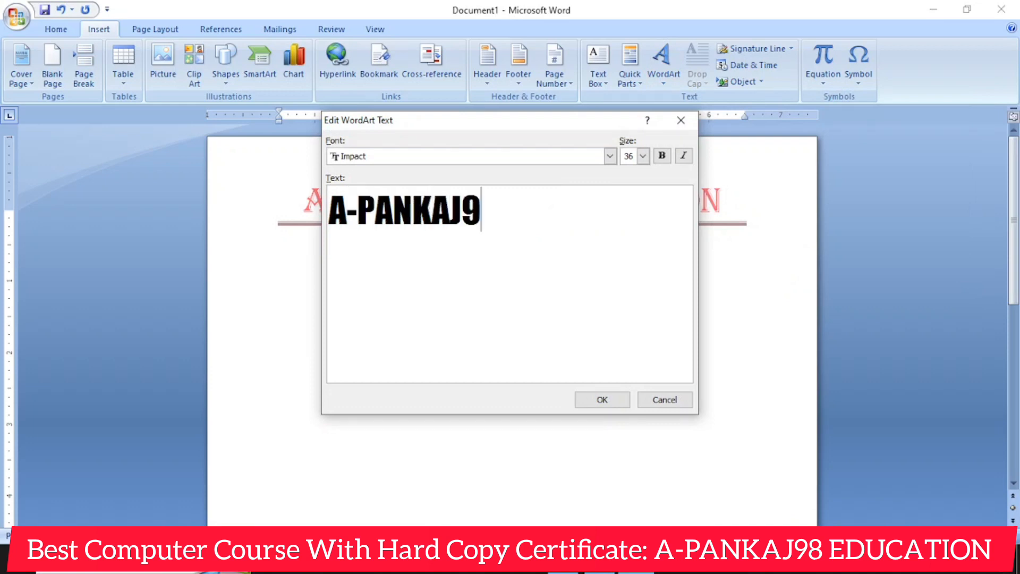
type("8 EDUCATI")
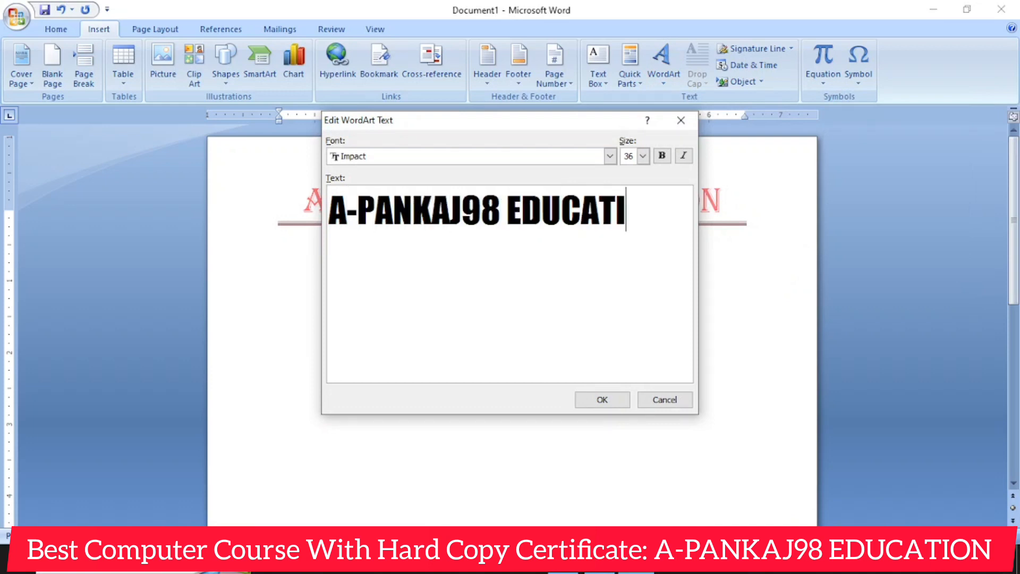
type("ON")
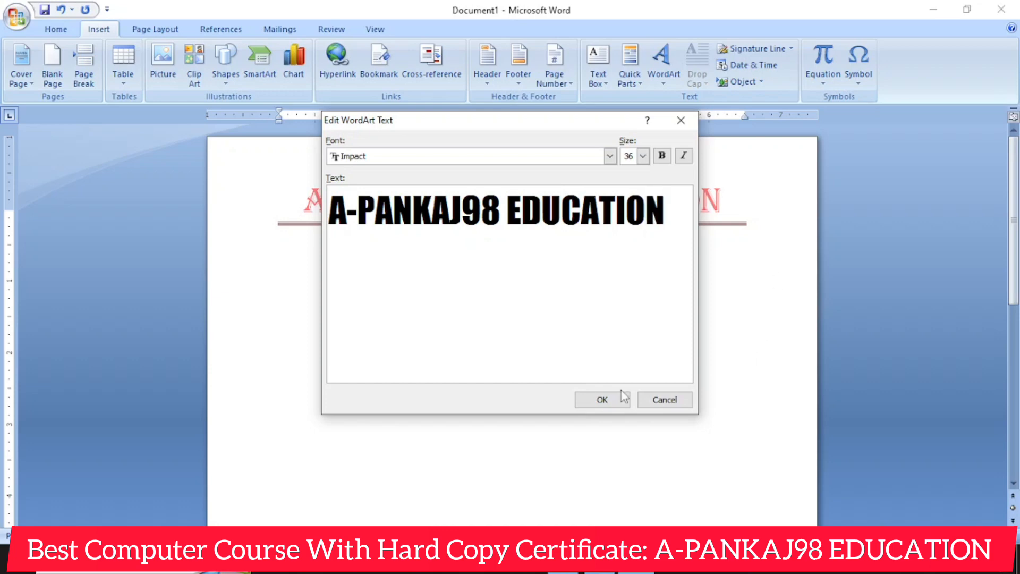
left_click(600, 400)
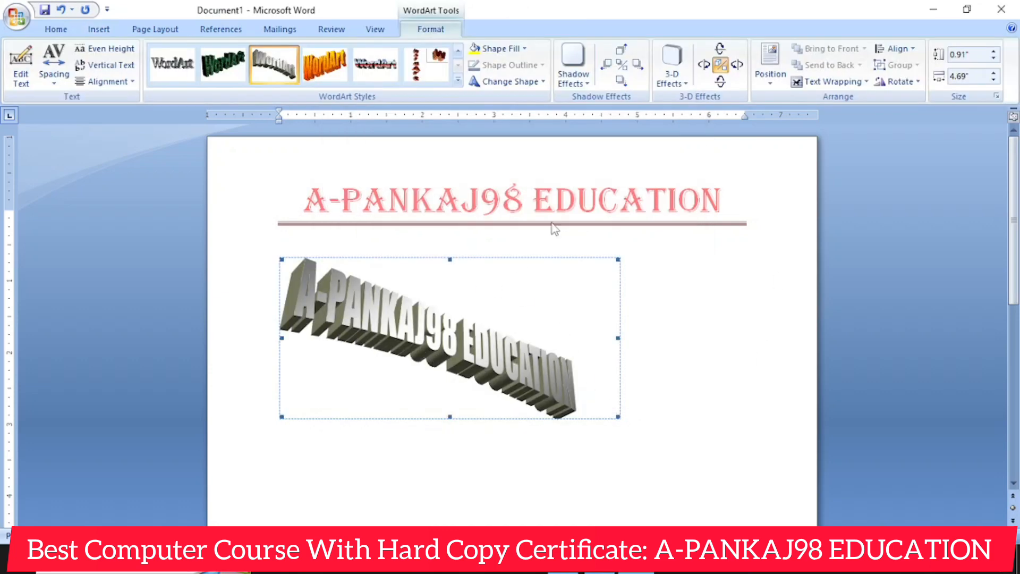
- Change the WordArt's shape fill to dark yellow
left_click(485, 46)
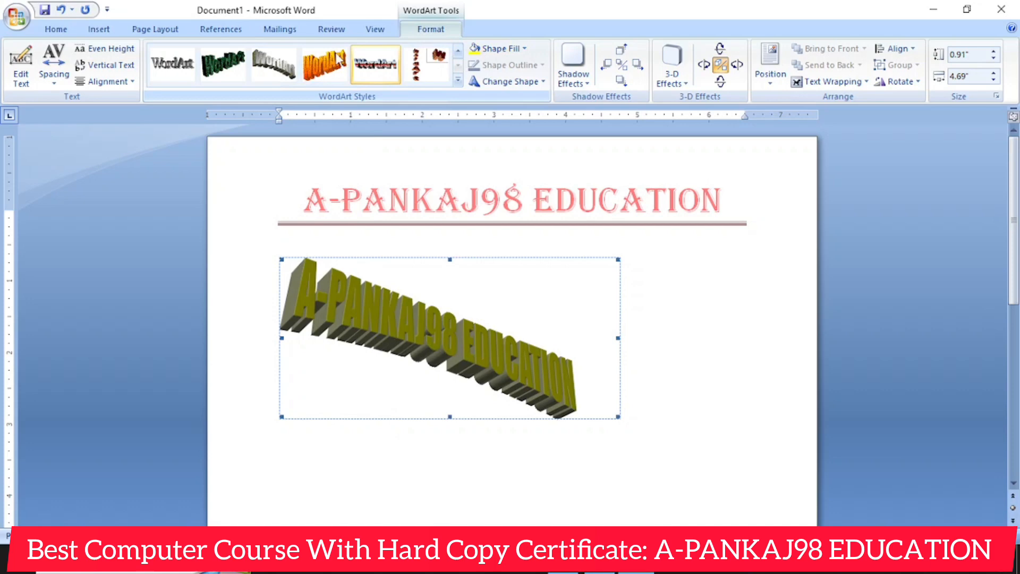
- Apply the dark green 3-D style to the WordArt and set its text wrapping to Square
left_click(229, 66)
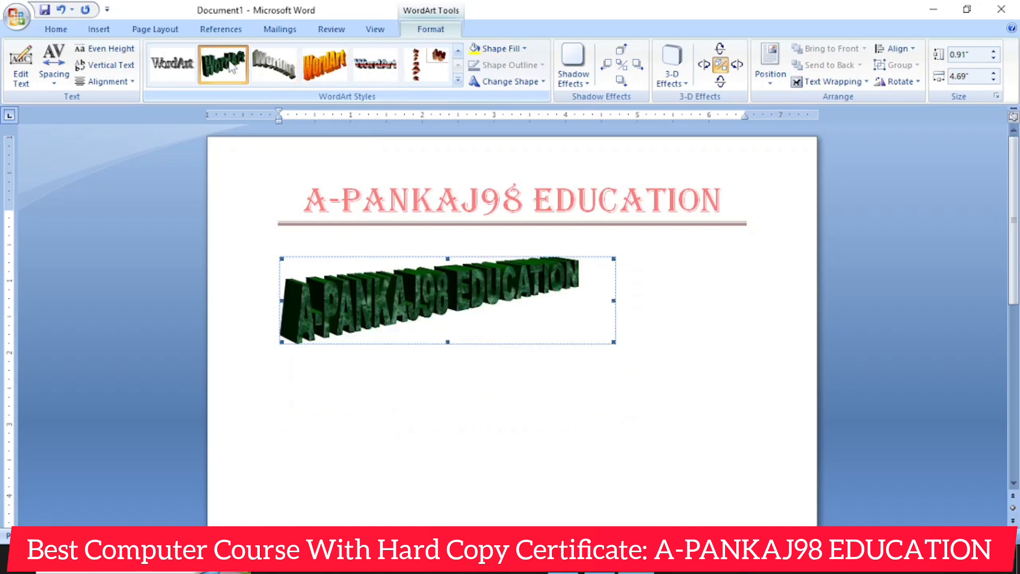
left_click(829, 82)
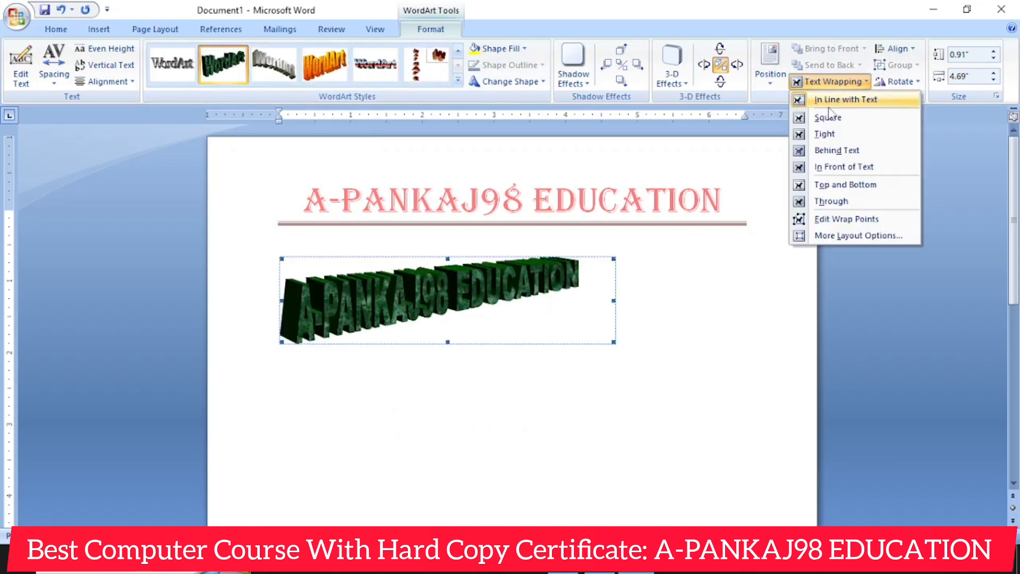
left_click(828, 118)
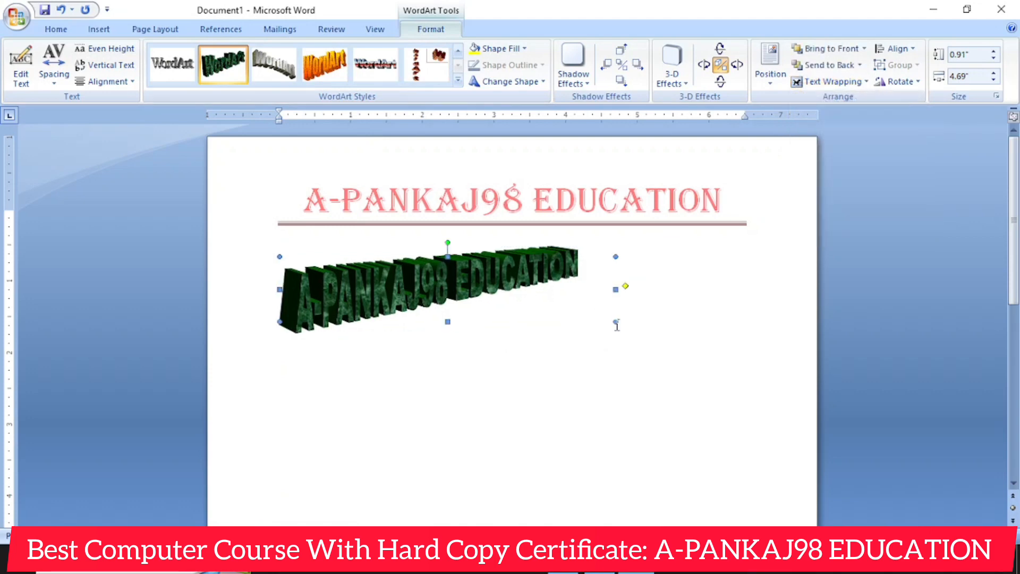
- Enlarge the WordArt to about 1.97 by 6.66 inches and try several 3-D styles, ending with the blue-and-red one
left_click_drag(756, 398, 757, 397)
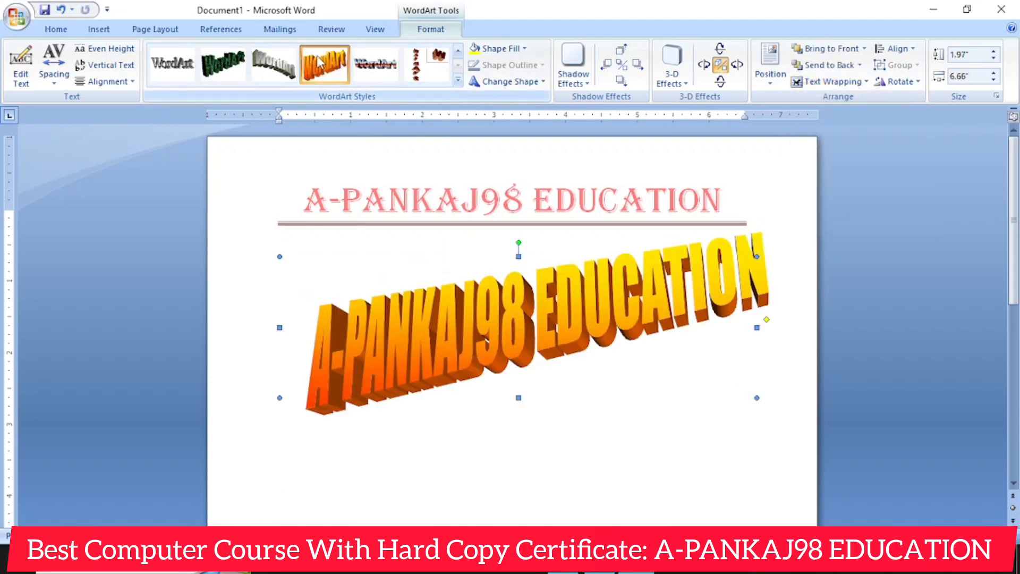
left_click(375, 63)
left_click(274, 63)
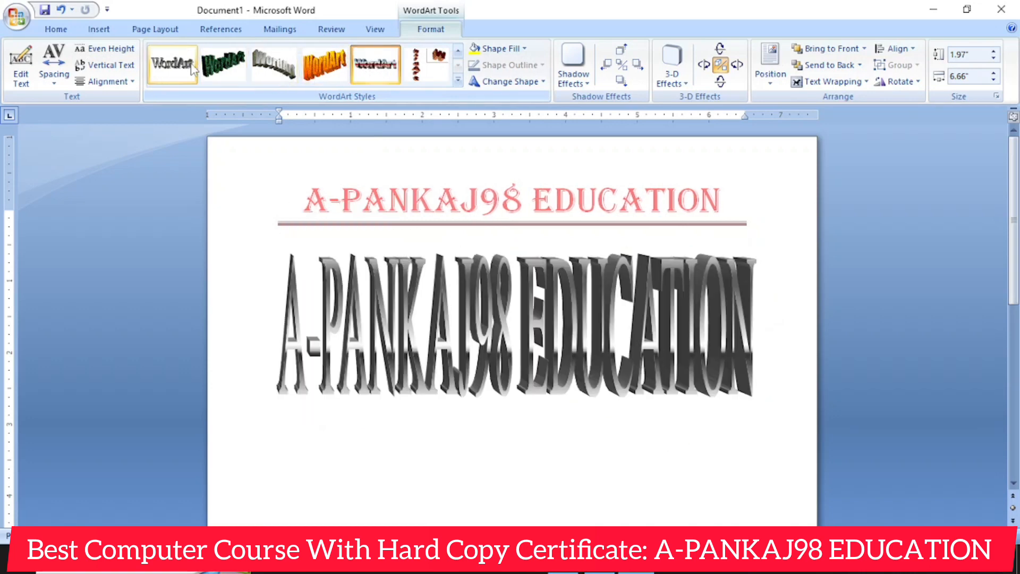
left_click(223, 64)
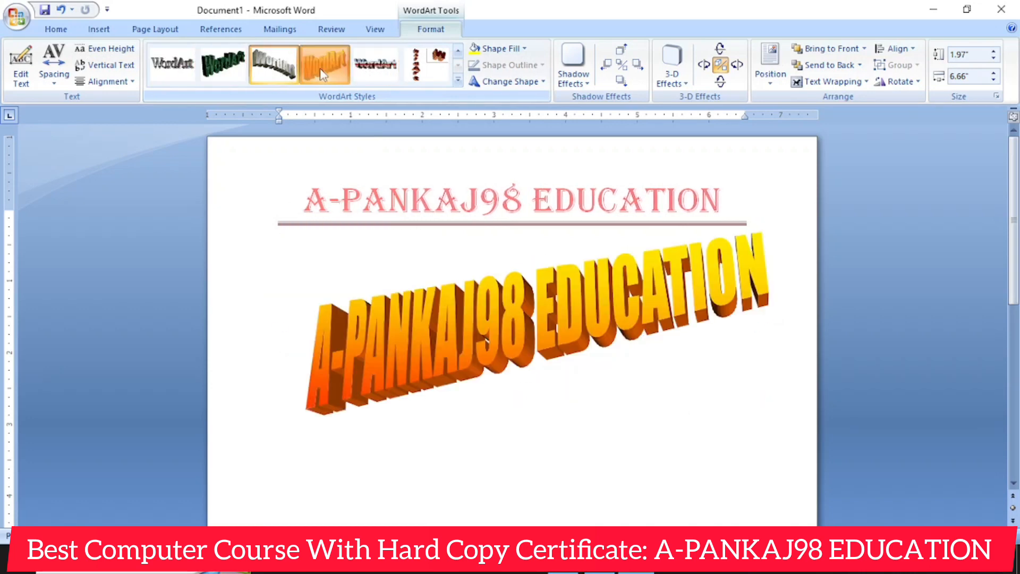
left_click(419, 68)
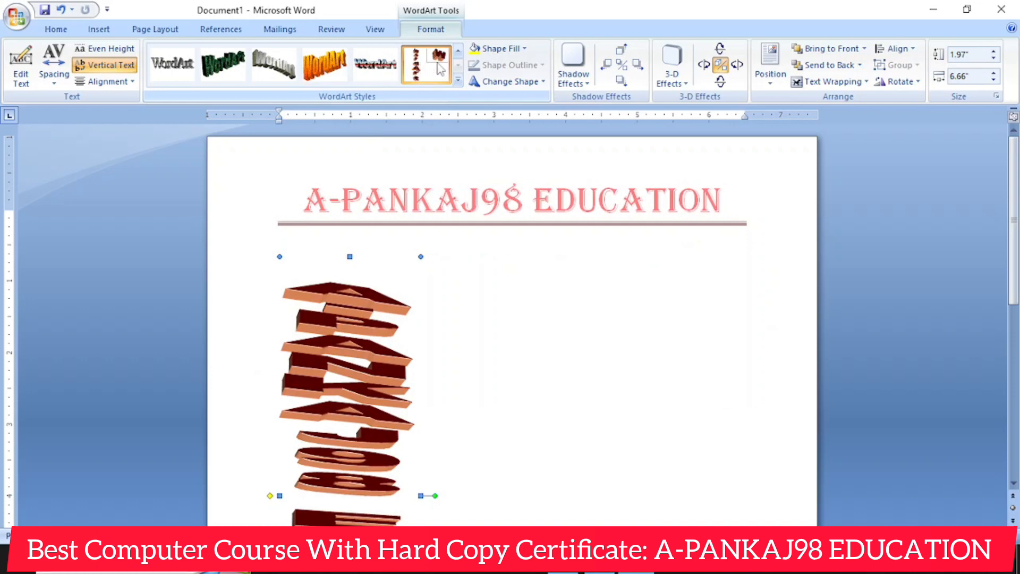
left_click(375, 64)
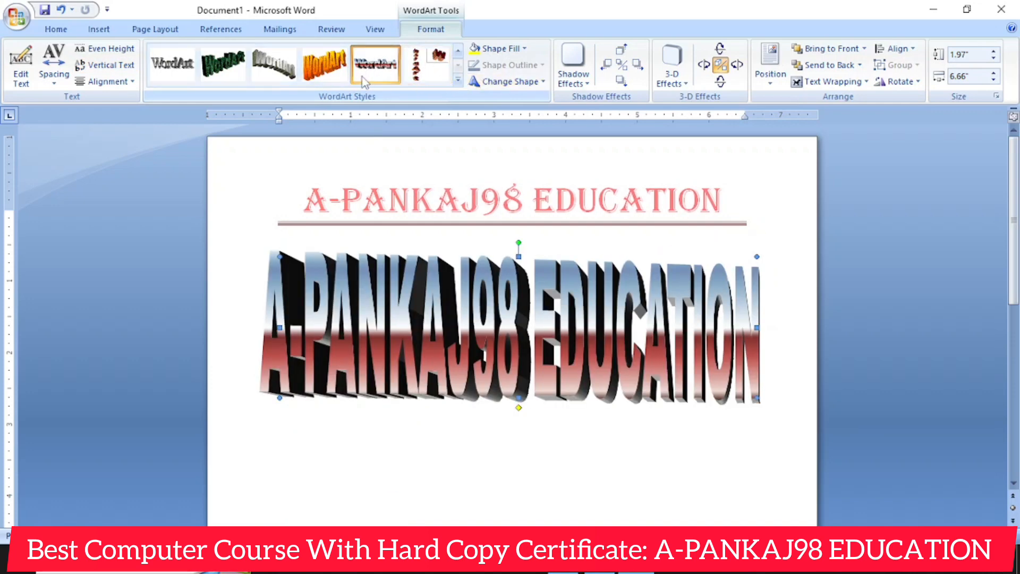
- Restyle the WordArt with the wavy blue-to-teal gradient style and change its shape fill to red
left_click(457, 81)
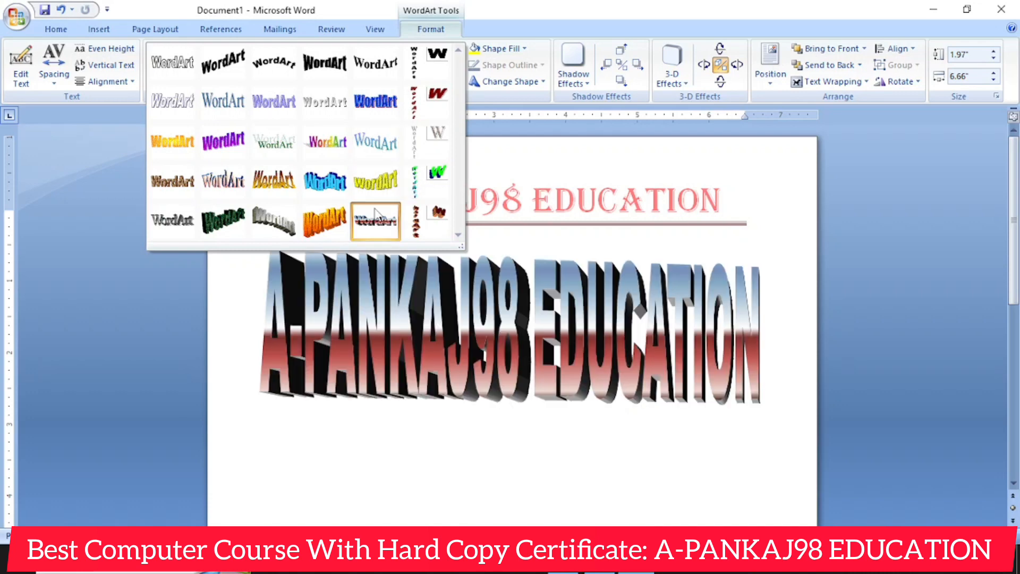
left_click(372, 154)
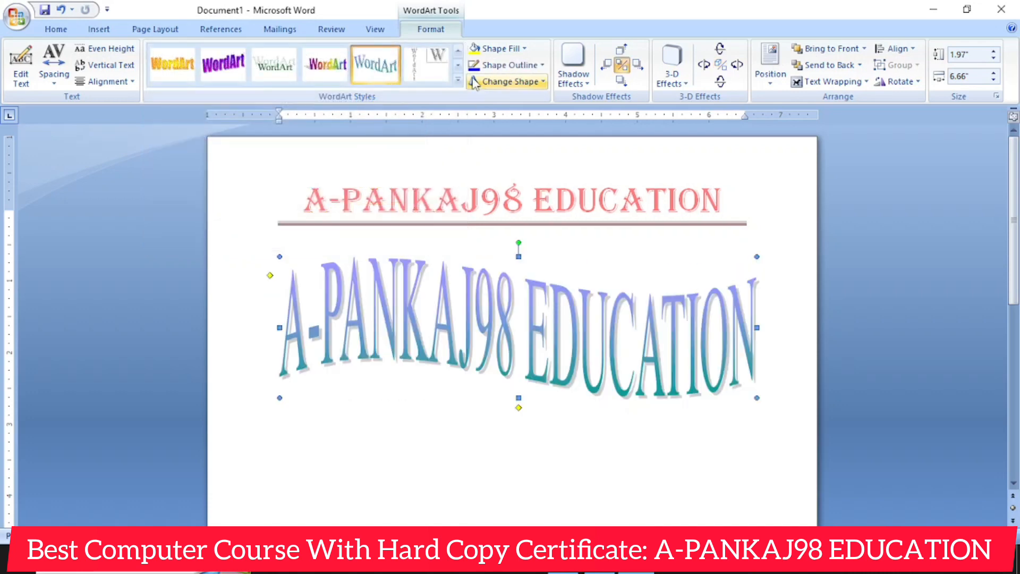
left_click(496, 49)
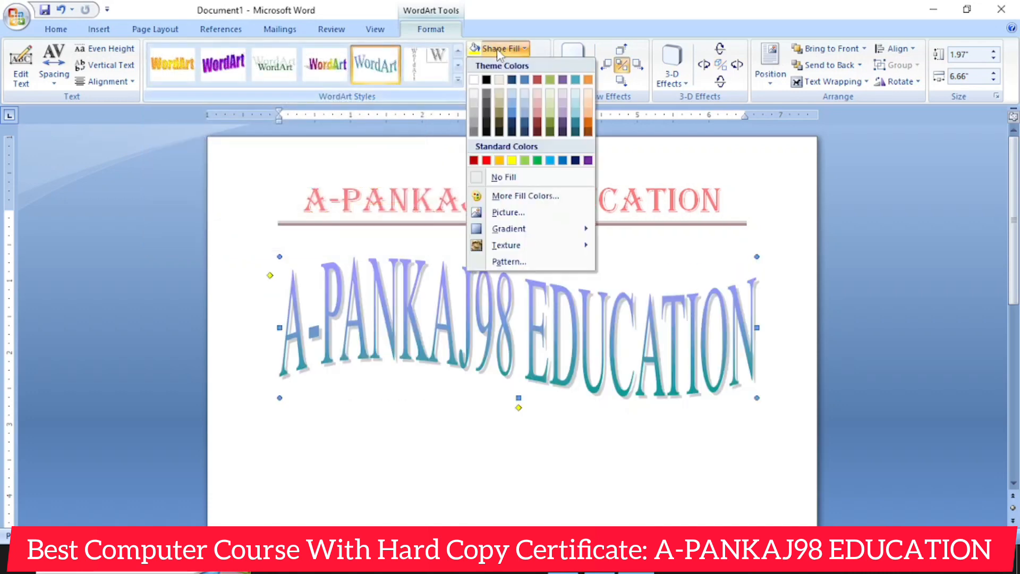
left_click(486, 160)
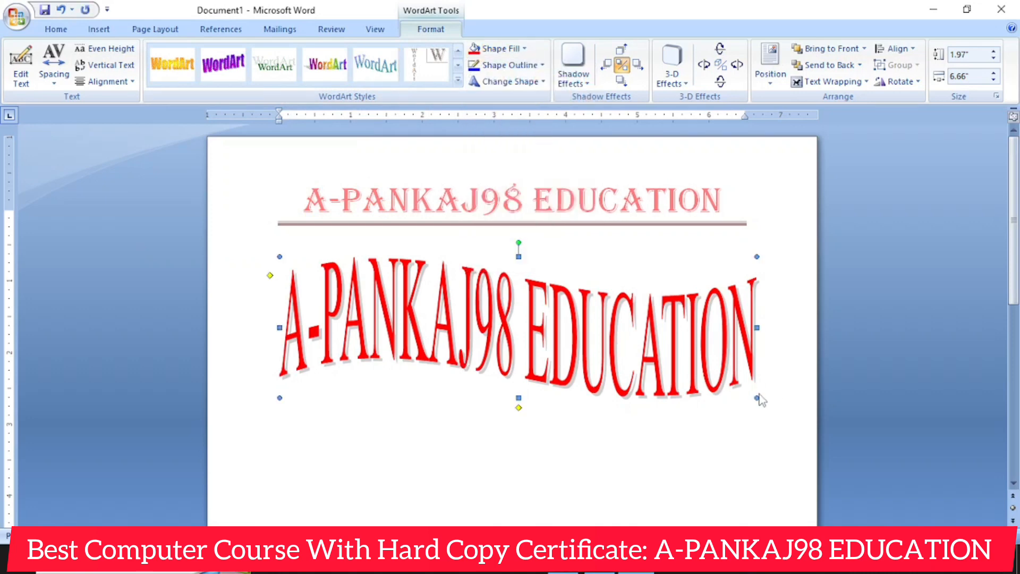
- Enlarge the WordArt to about 2.24 by 6.97 inches and set its shadow color to standard green
left_click_drag(756, 398, 779, 417)
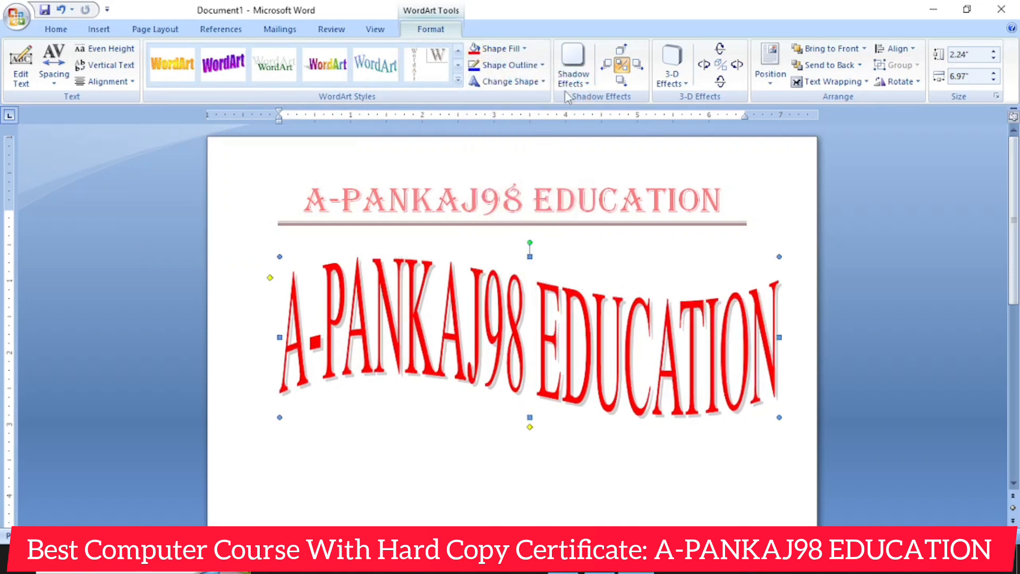
left_click(518, 49)
left_click(518, 49)
left_click(573, 64)
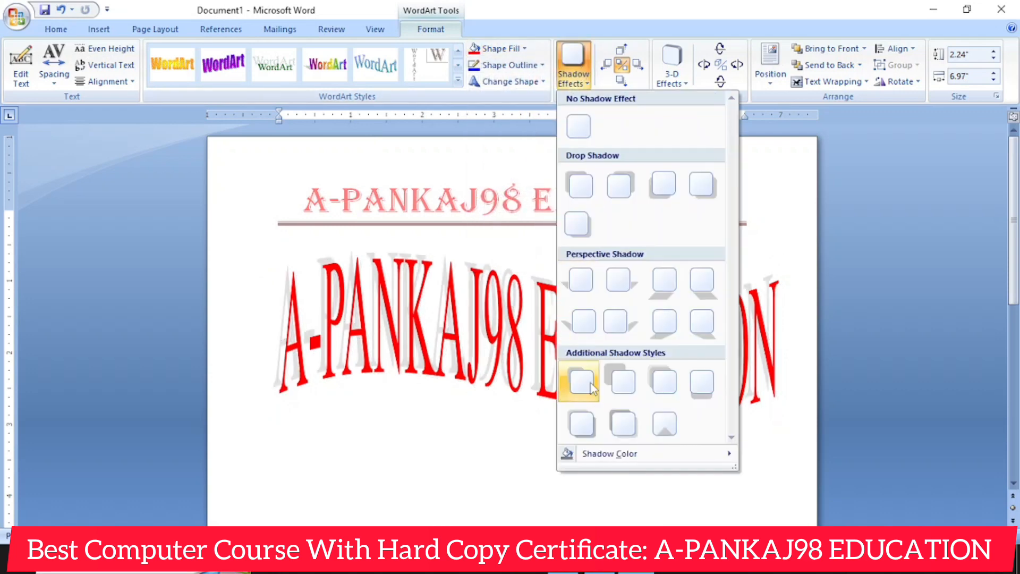
mouse_move(585, 456)
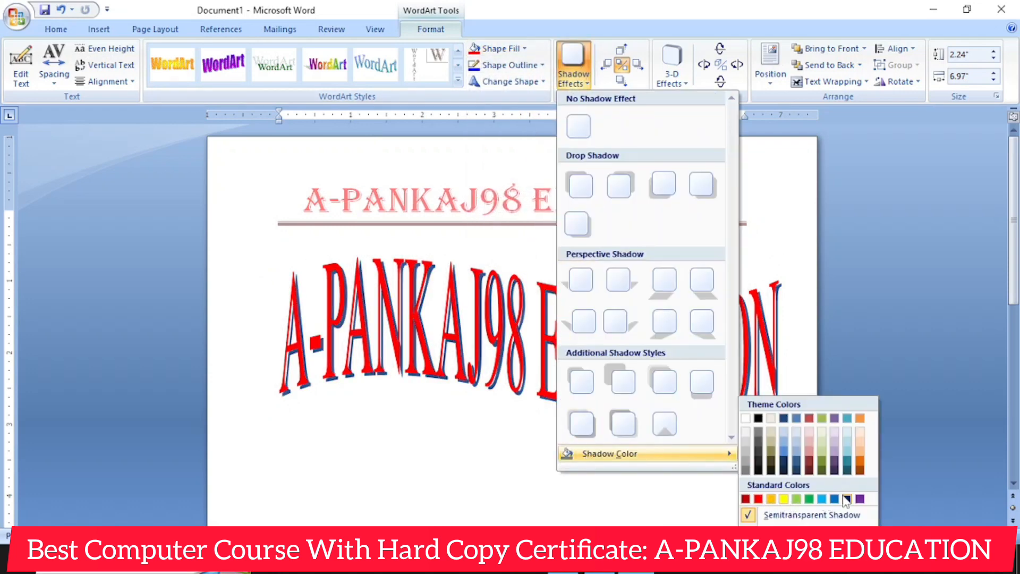
left_click(808, 499)
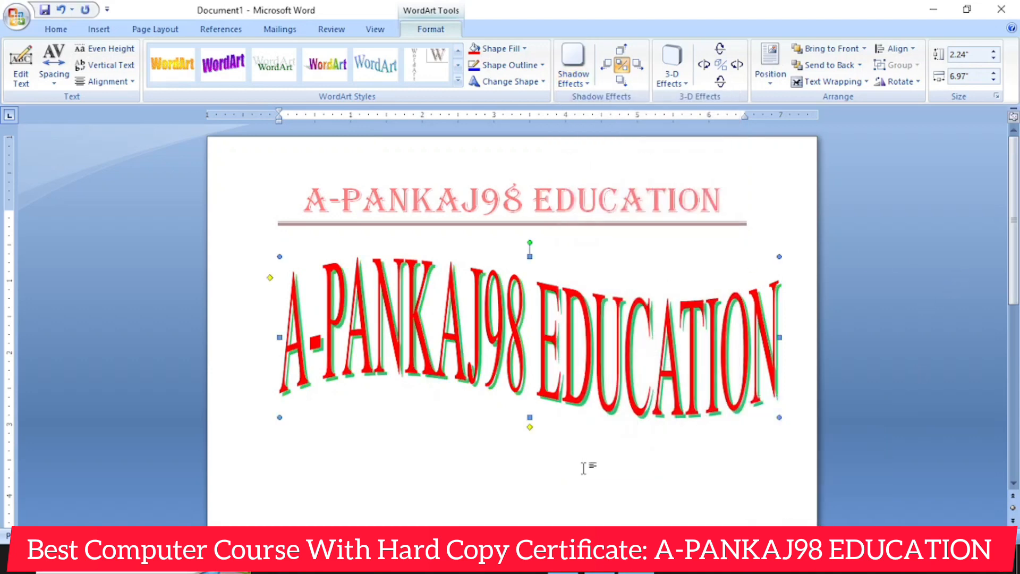
left_click(588, 467)
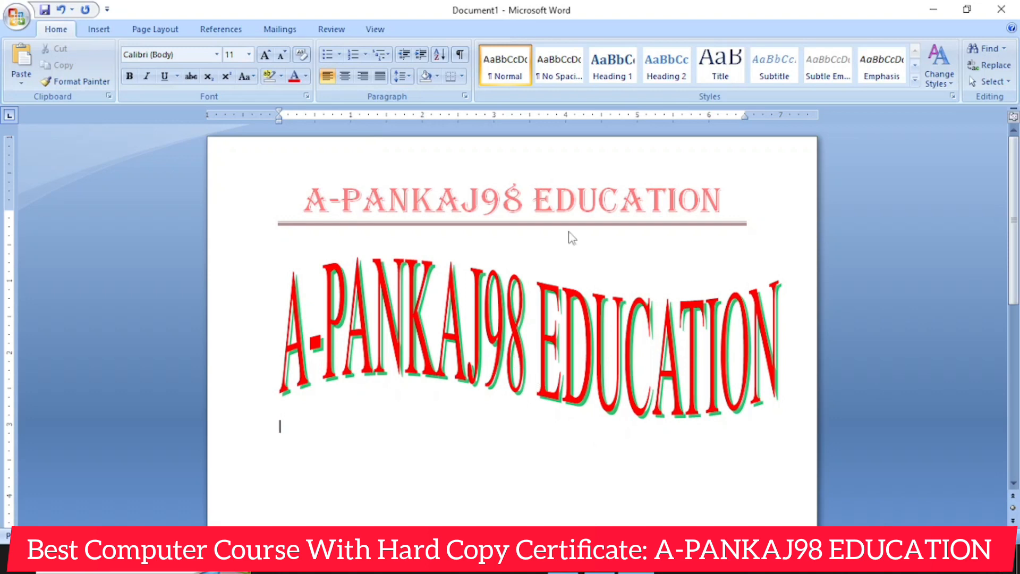
- Delete the A-PANKAJ98 EDUCATION WordArt from the page body
left_click(99, 29)
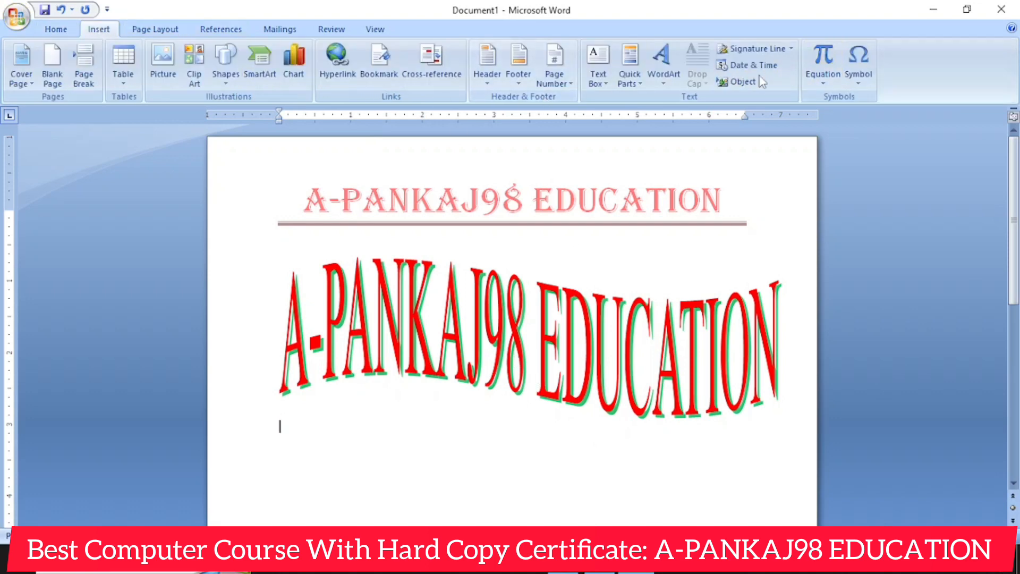
left_click(619, 318)
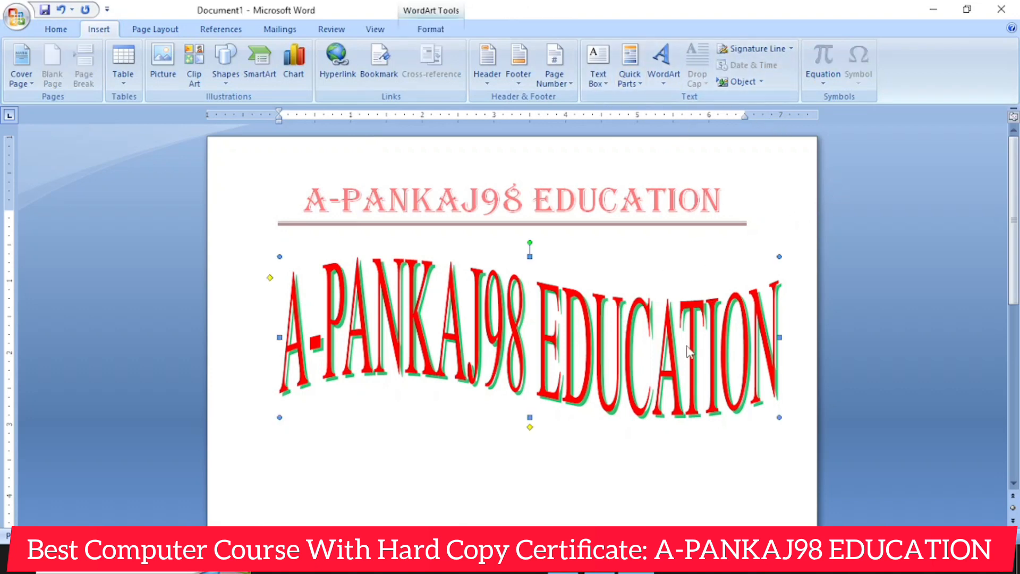
key("Delete")
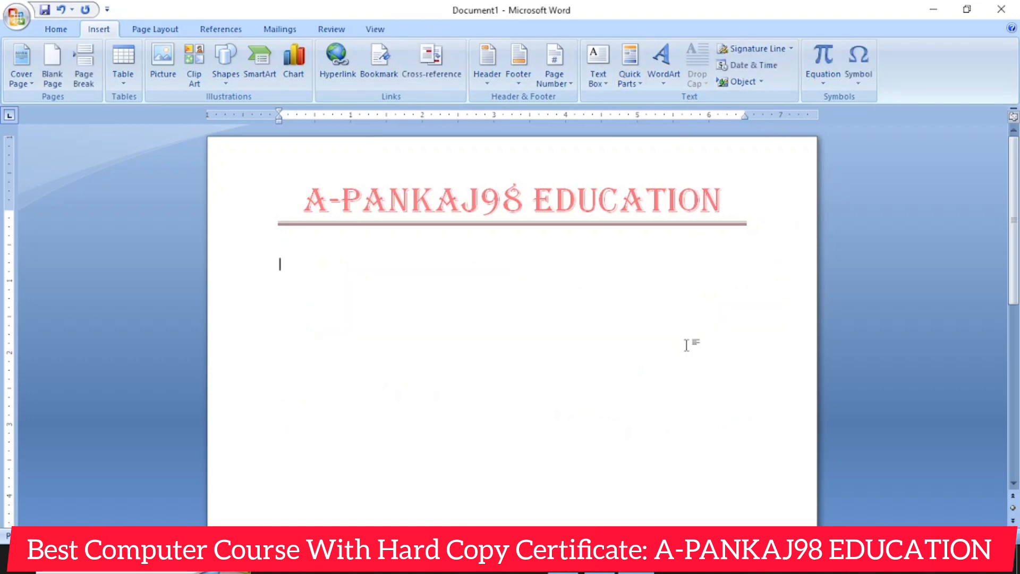
- Generate sample body paragraphs below the header with the =RAND() function
type("=RAND")
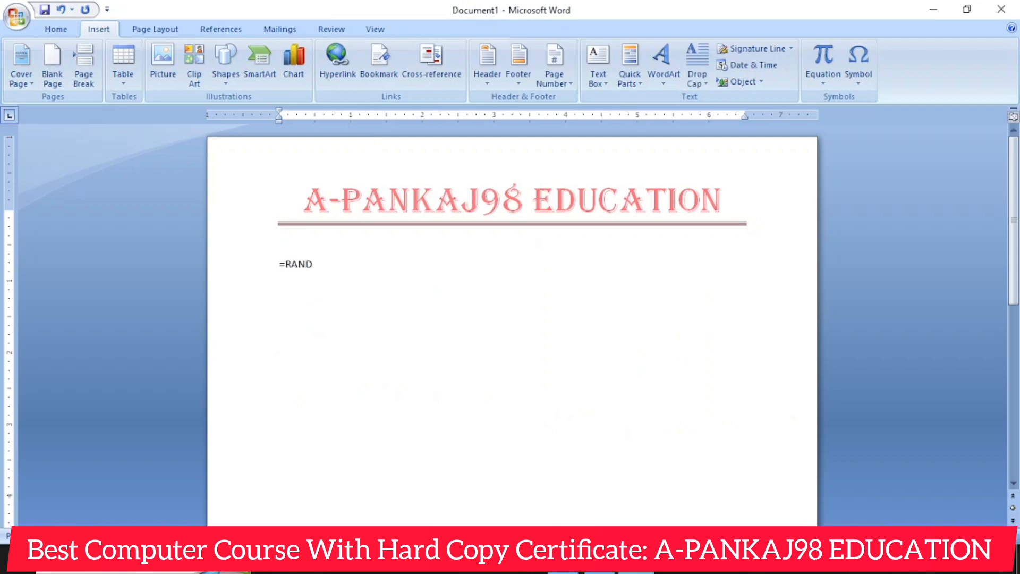
type("()")
key("Return")
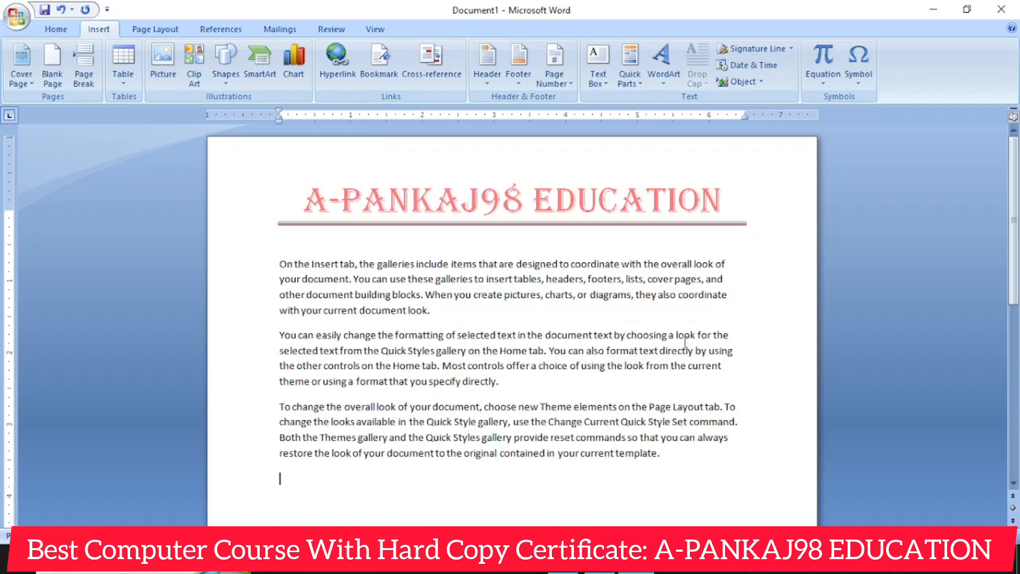
- Apply a Dropped drop cap to the first body paragraph
left_click(660, 79)
left_click_drag(287, 263, 437, 321)
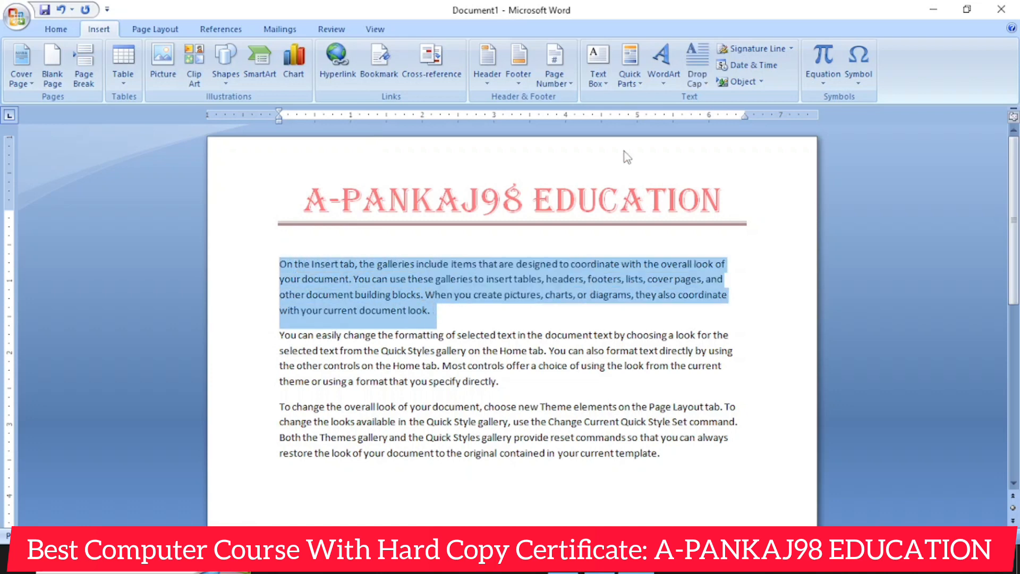
left_click(694, 85)
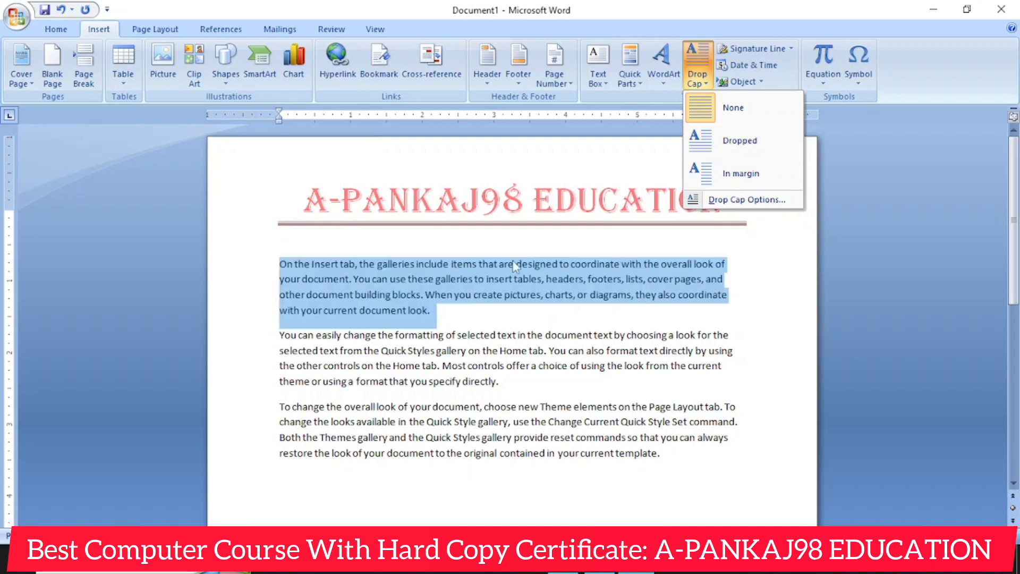
left_click(704, 154)
left_click(552, 317)
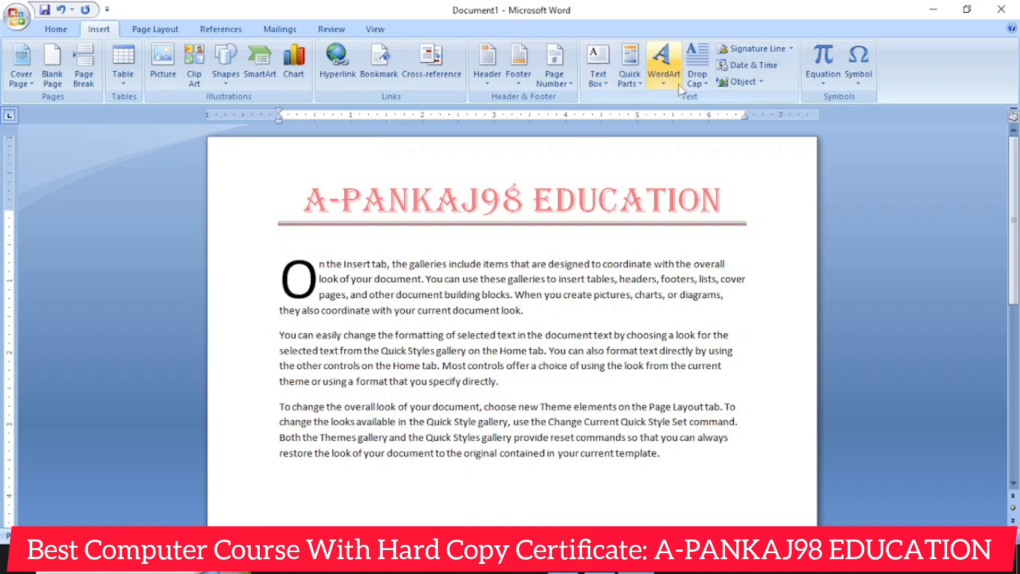
- Open the drop cap options for the first paragraph, try the In margin position, and apply Dropped with 3 lines to drop
left_click(696, 83)
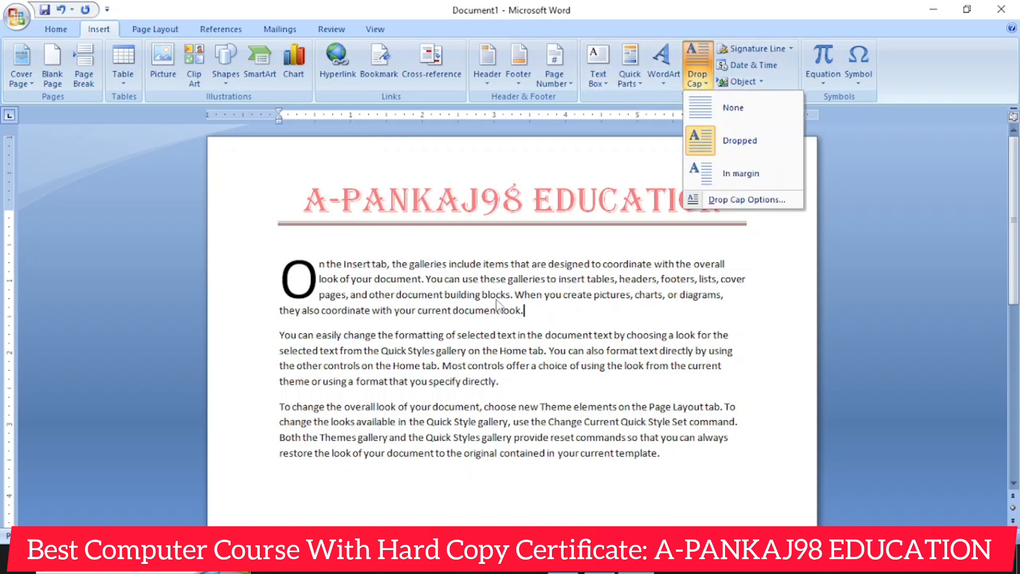
left_click(529, 314)
left_click_drag(529, 314, 315, 264)
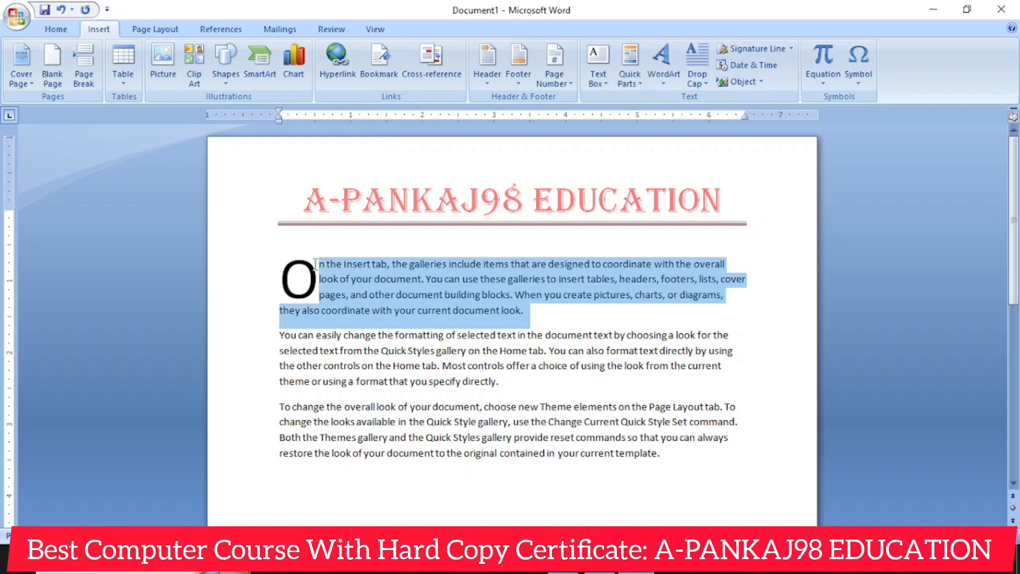
left_click(697, 81)
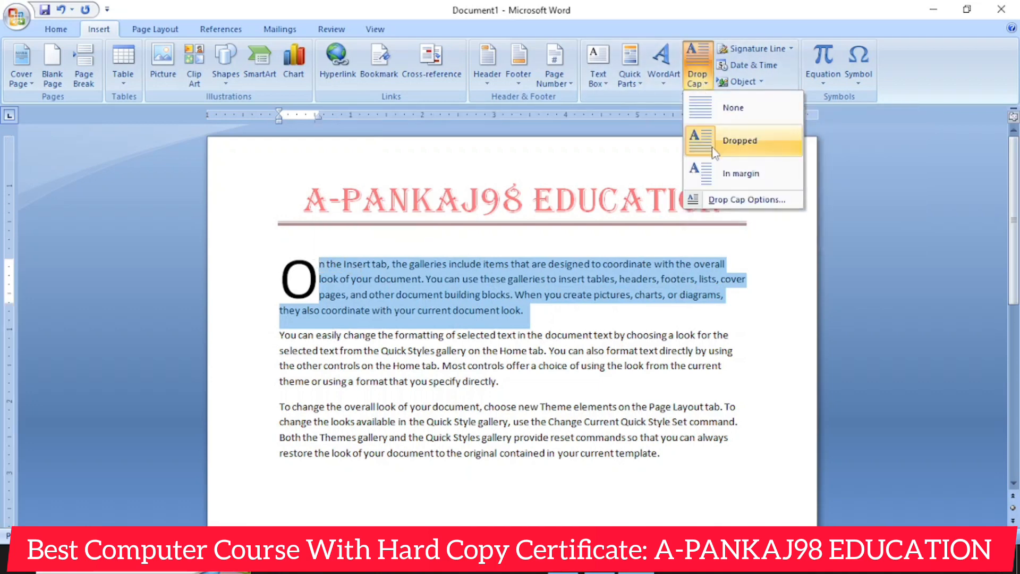
left_click(742, 206)
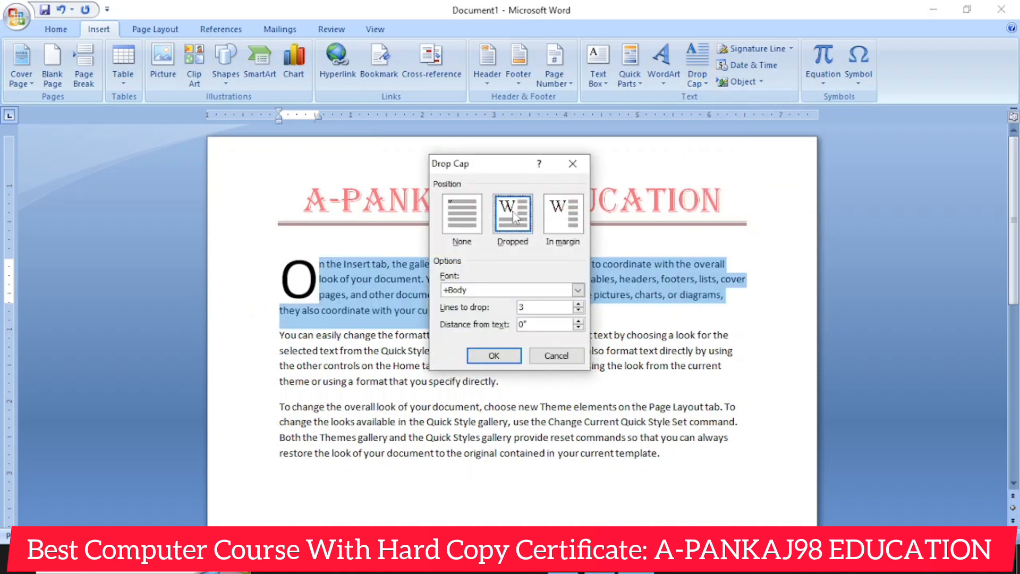
left_click(578, 213)
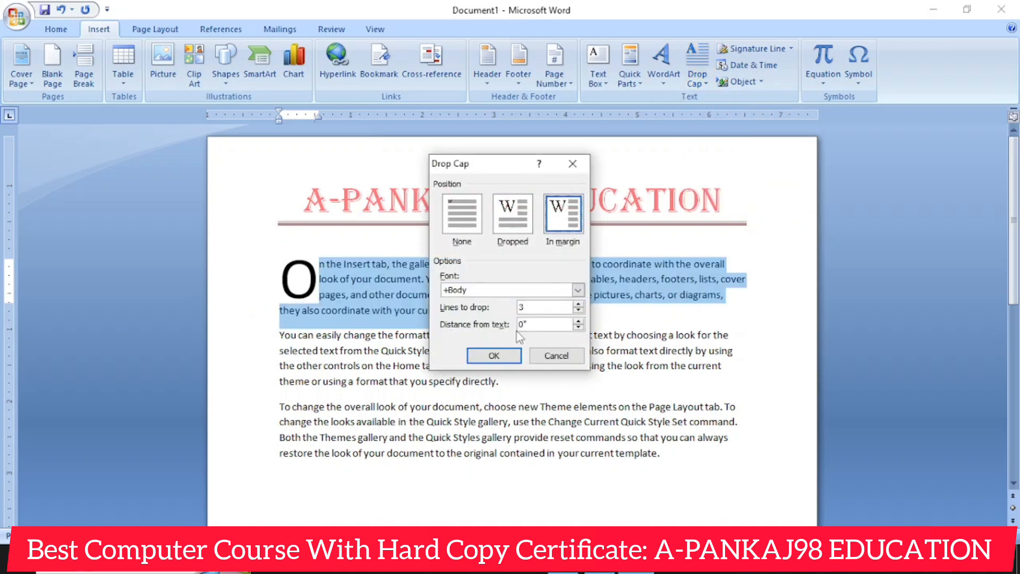
left_click(512, 212)
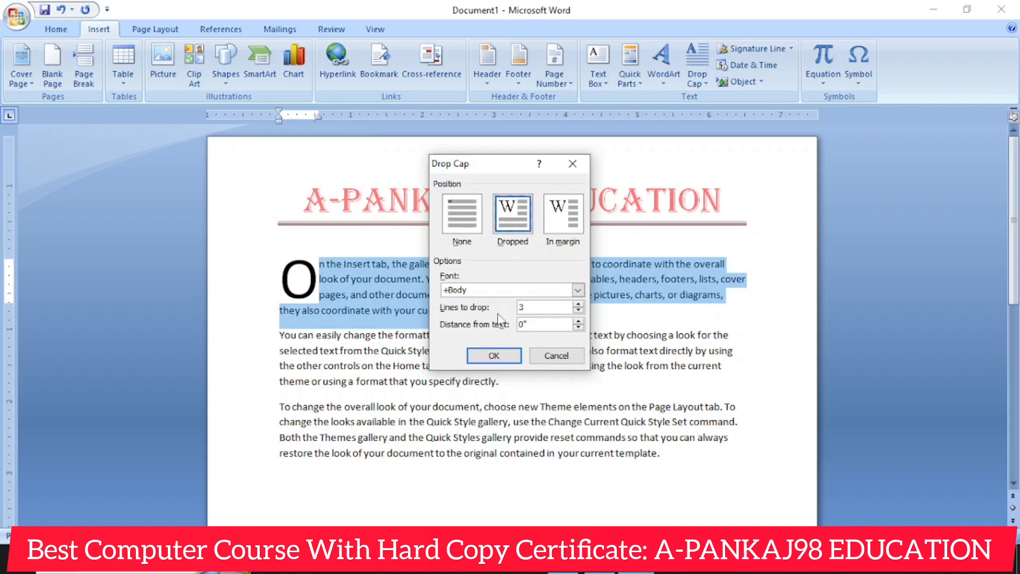
left_click(495, 356)
left_click(613, 298)
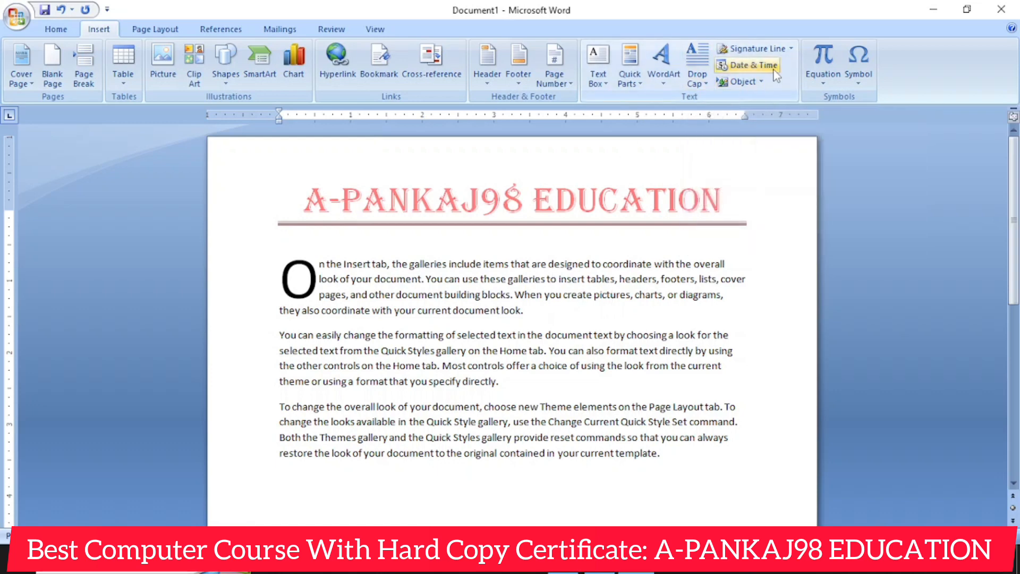
- View the Signature Setup fields for a new signature line and close the setup without adding one
left_click(761, 81)
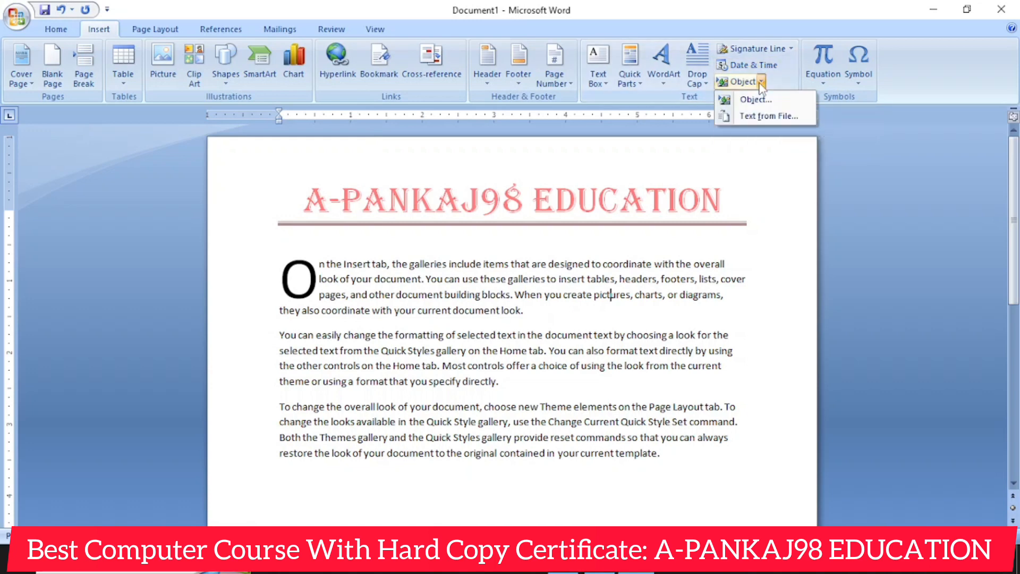
left_click(774, 48)
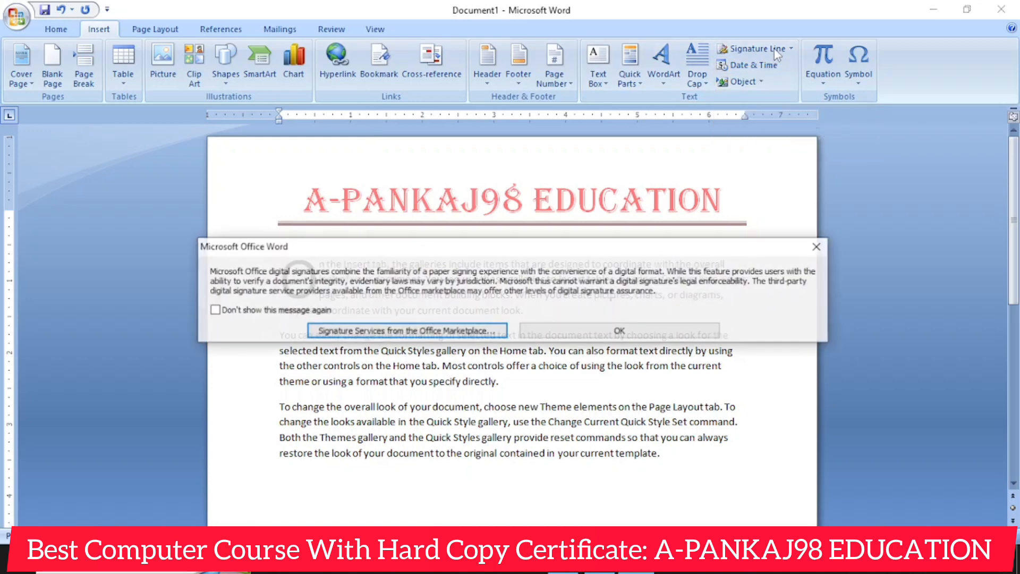
left_click(619, 331)
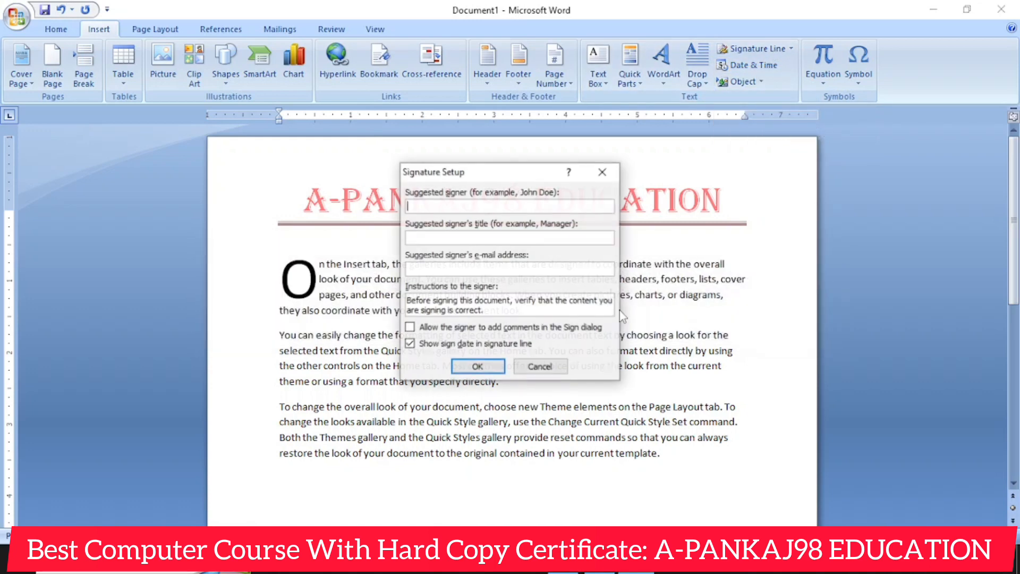
left_click(607, 171)
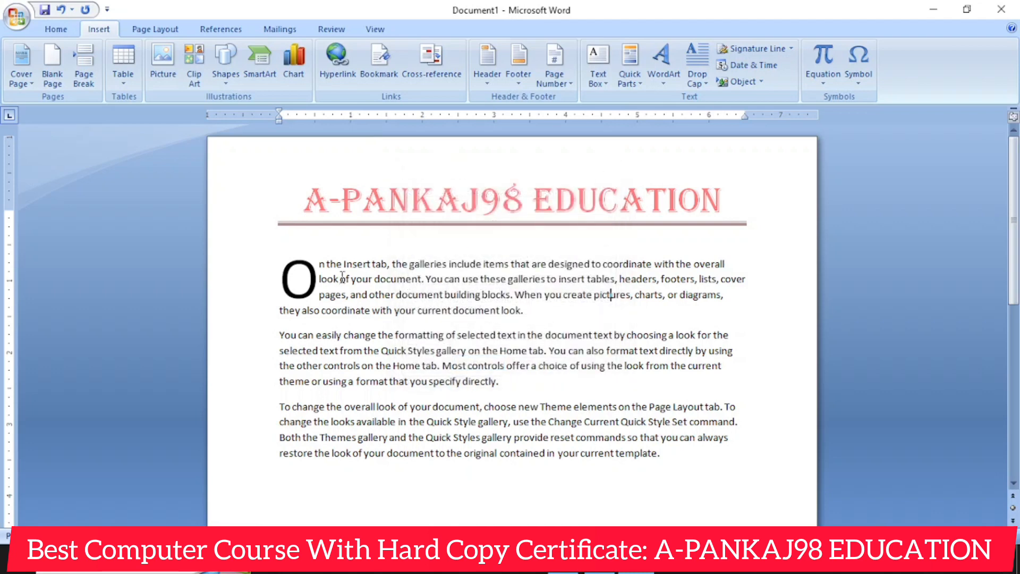
- Delete the dropped capital O from the start of the first body paragraph
left_click(309, 274)
left_click(312, 255)
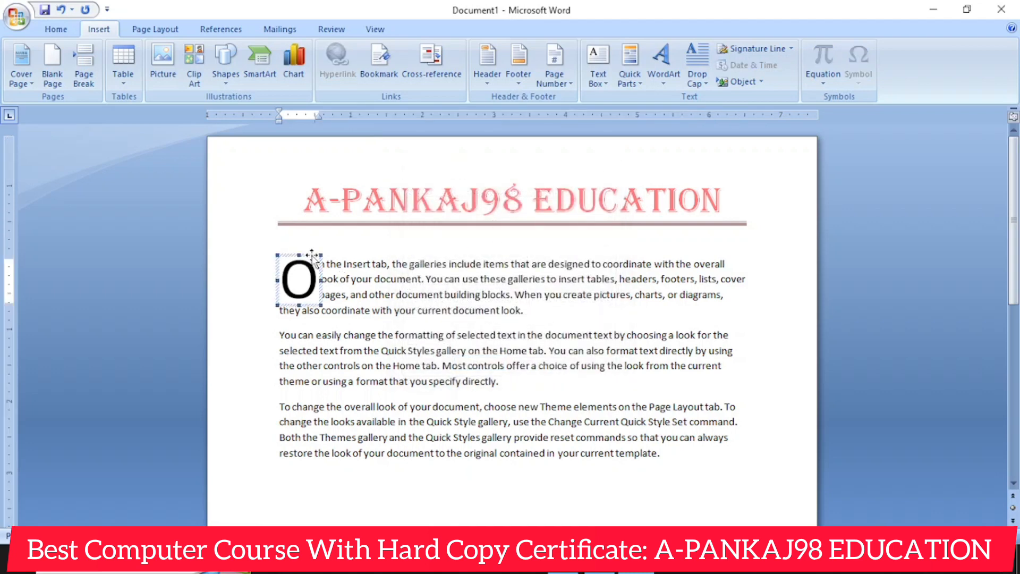
key("Delete")
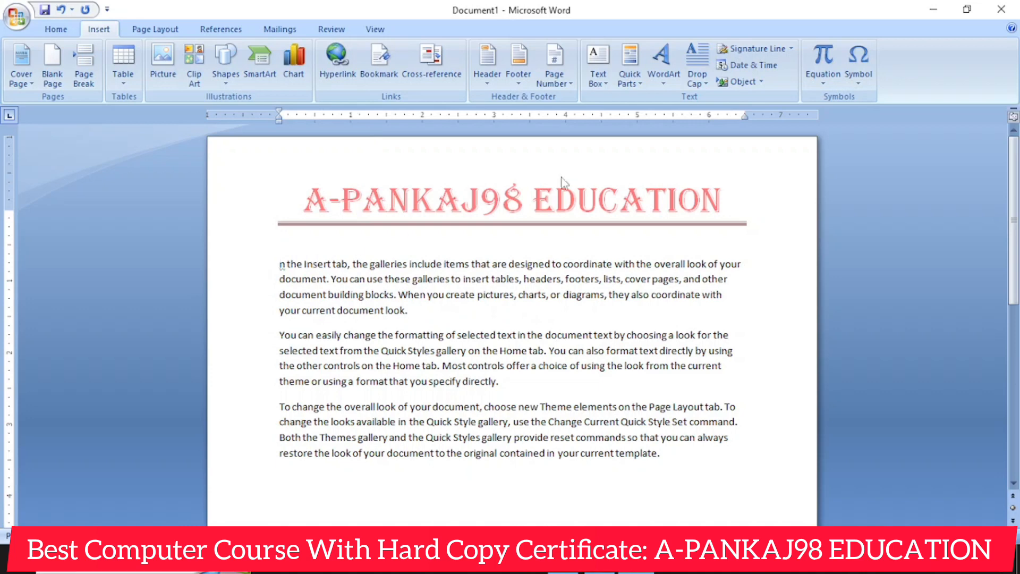
- Browse the built-in equations and insert a new blank equation at the start of the first body paragraph
left_click(816, 78)
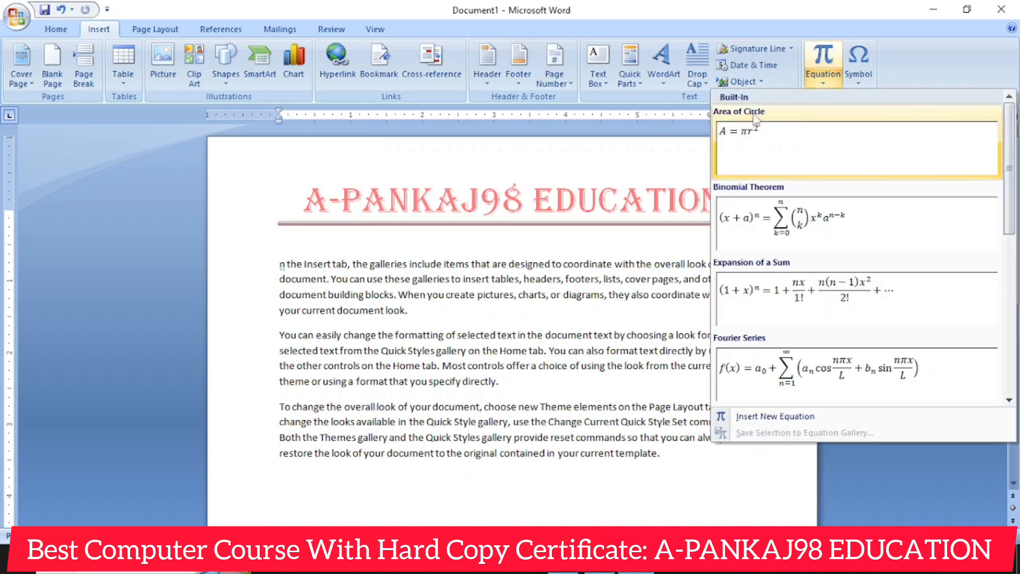
scroll(821, 233, "down", 5)
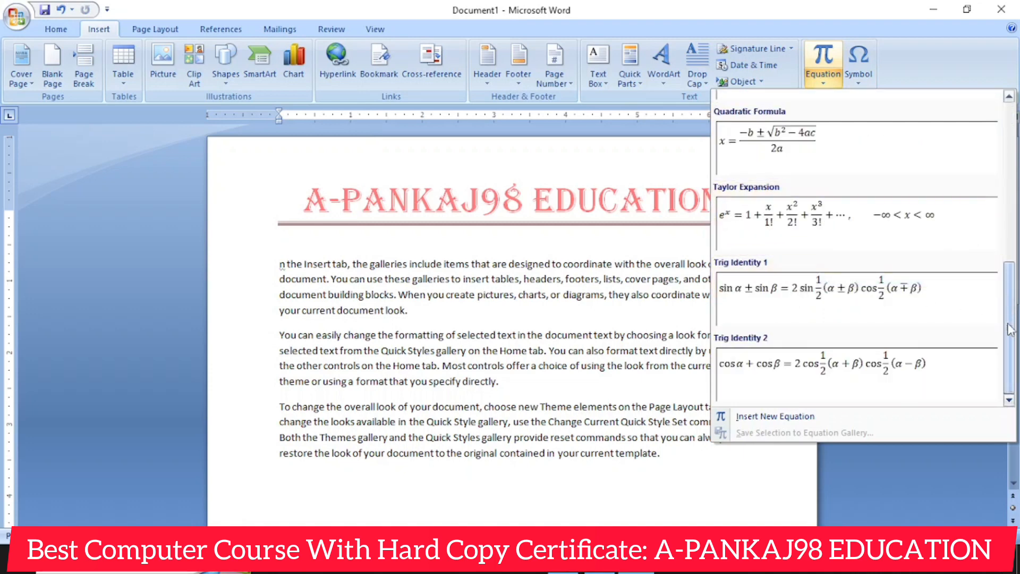
left_click(810, 416)
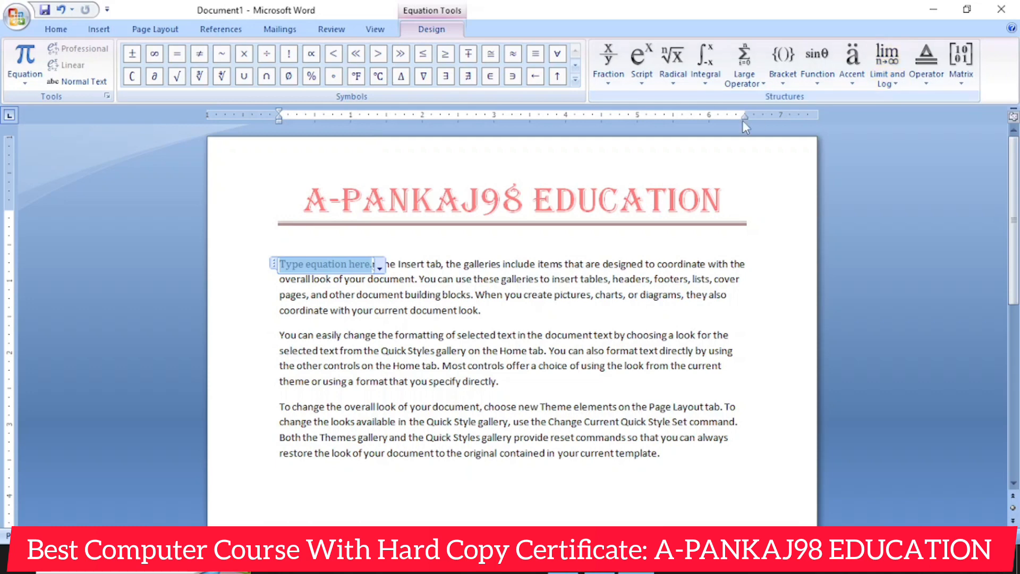
- Look through the equation Function structures and the built-in equation gallery, and leave the equation without adding content
left_click(818, 67)
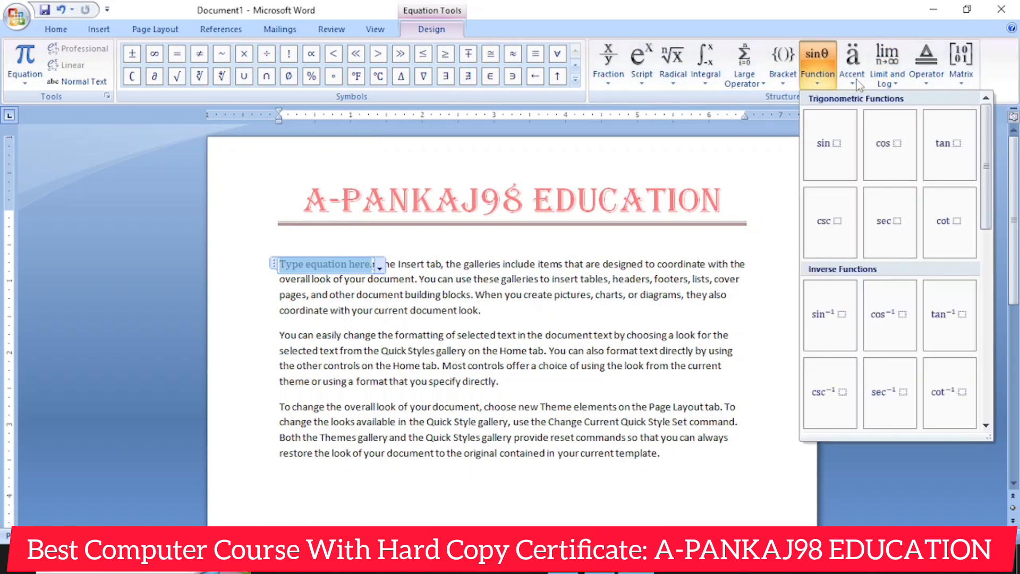
left_click(22, 84)
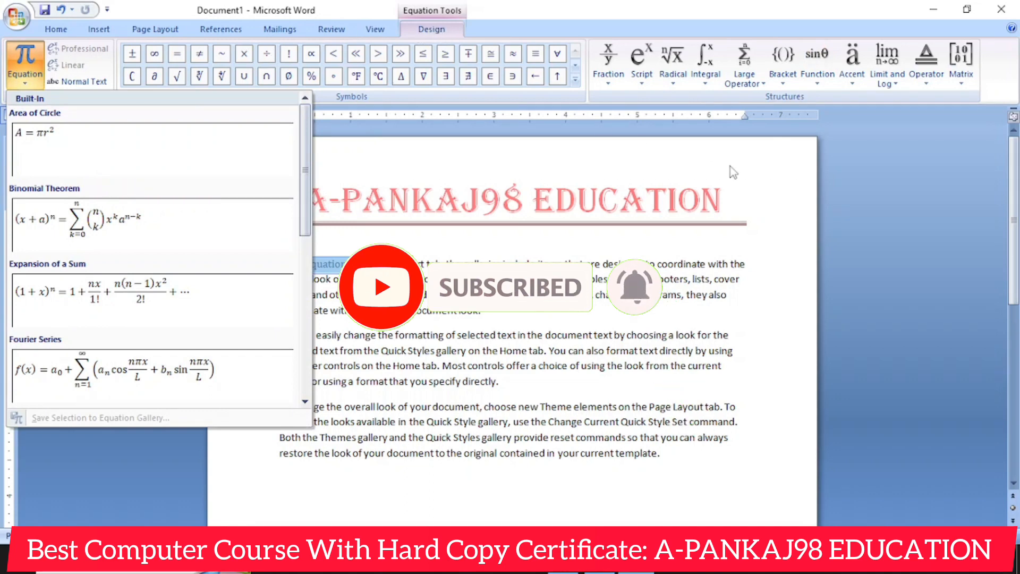
left_click(839, 182)
double_click(764, 364)
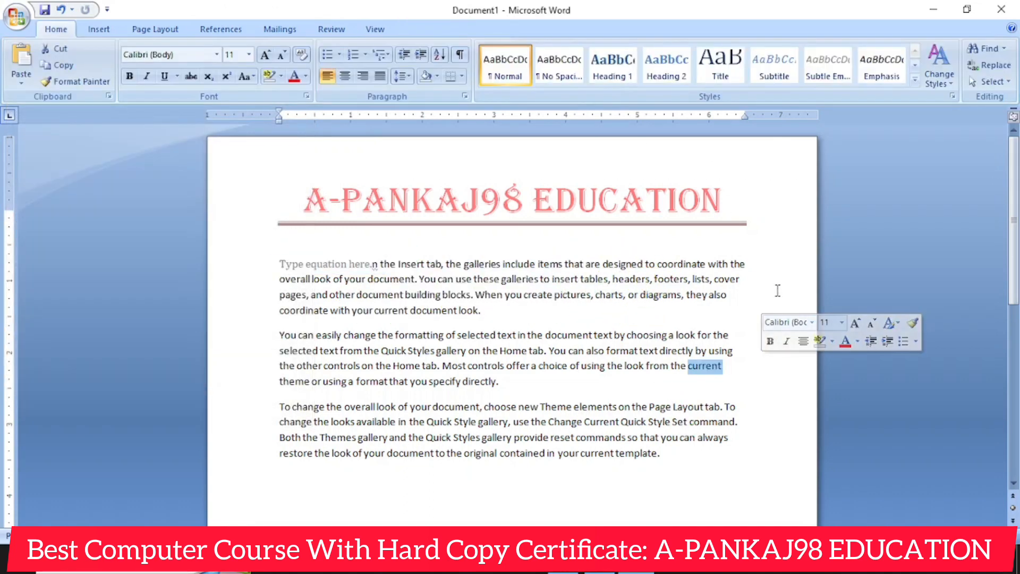
- Insert the computer symbol after the word "cover" in the first body paragraph
left_click(773, 270)
left_click(99, 29)
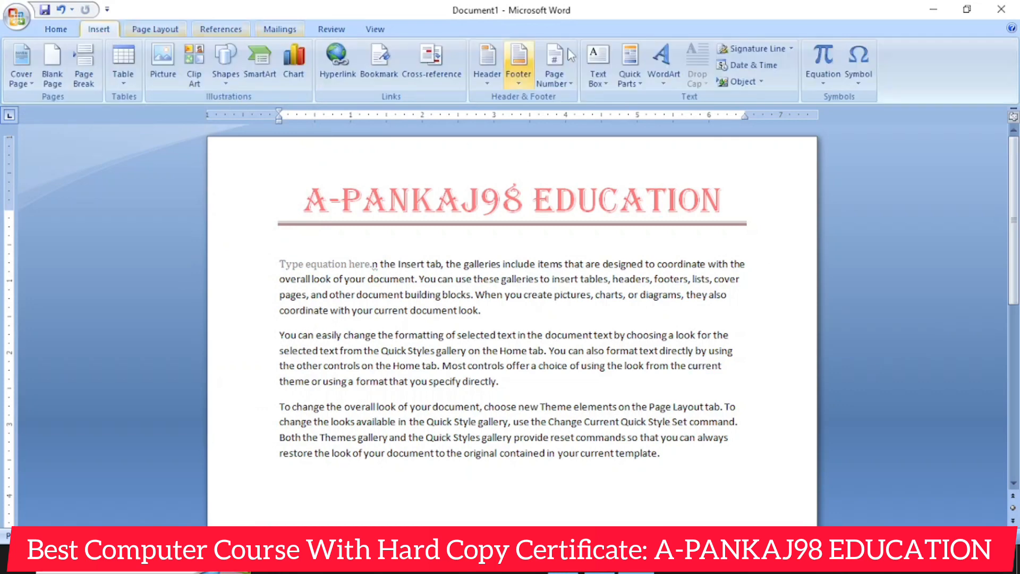
left_click(856, 80)
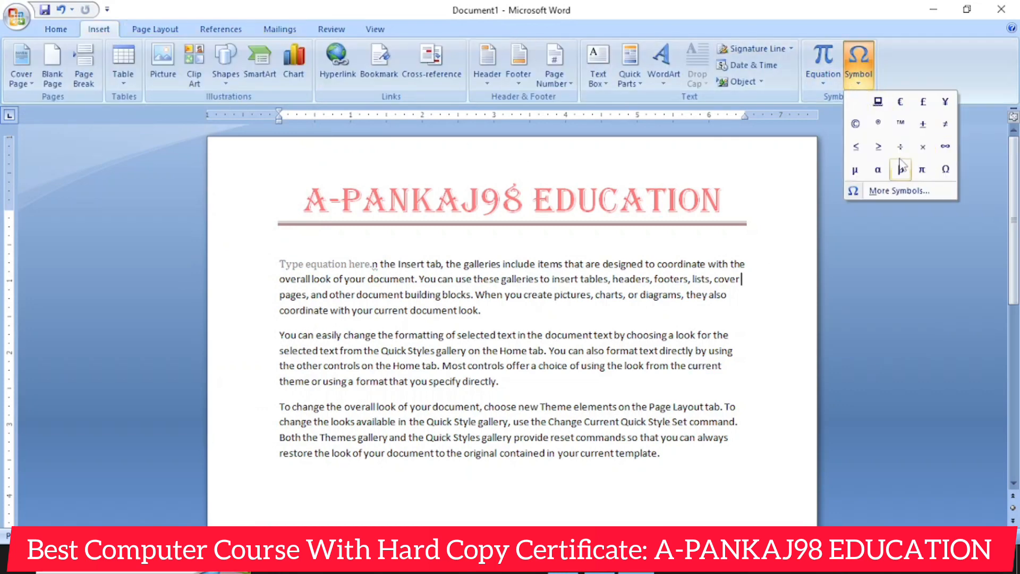
left_click(878, 101)
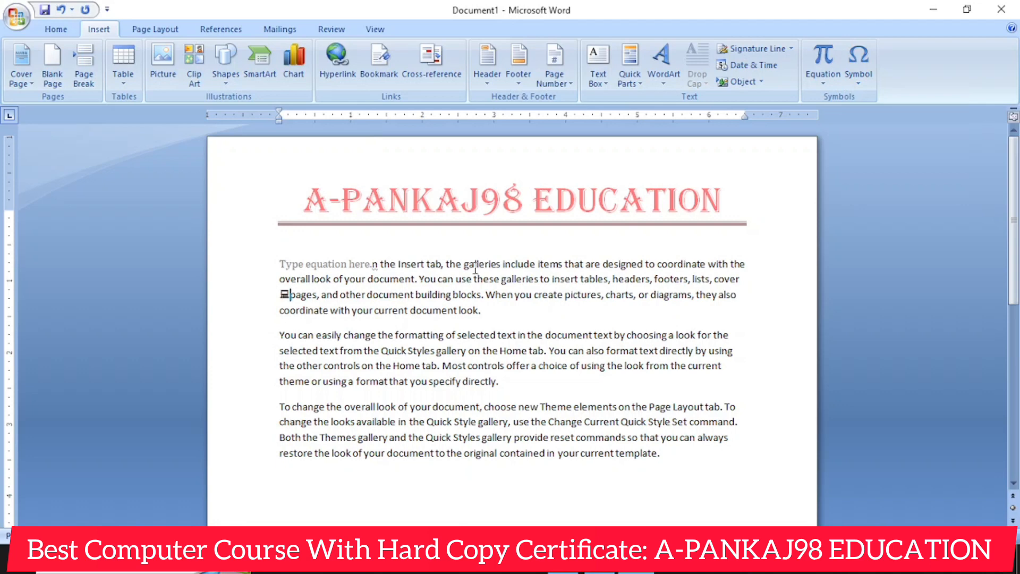